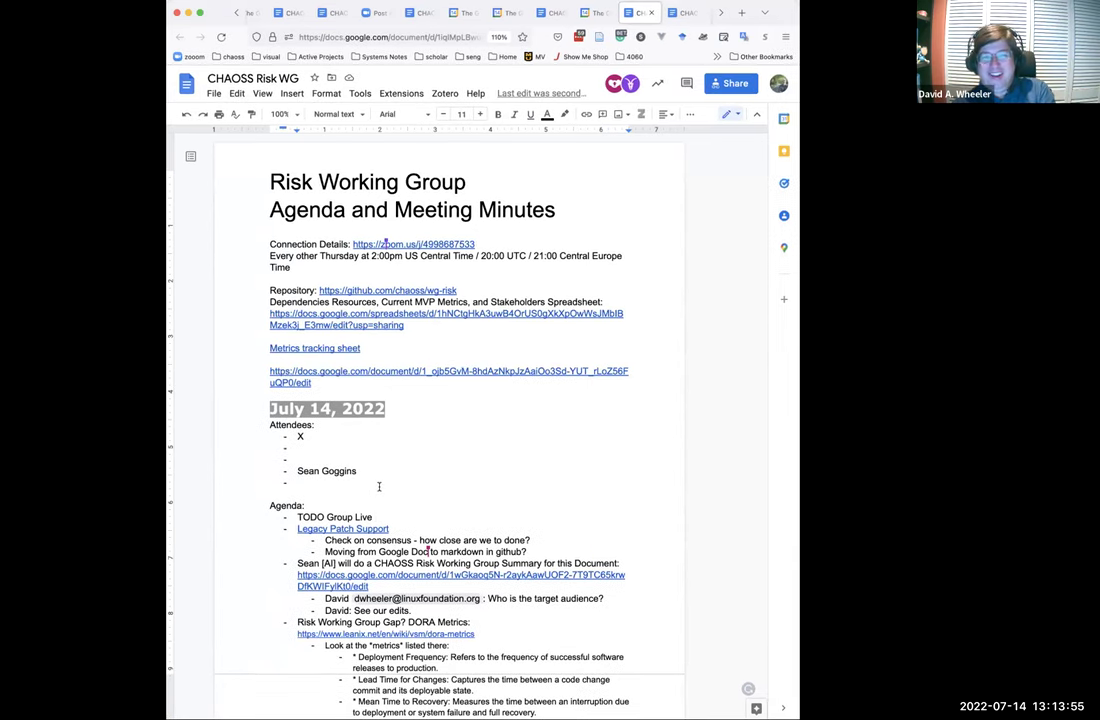
# Check the Friday OSPO in-person sync meeting details in Google Calendar.
pyautogui.click(506, 13)
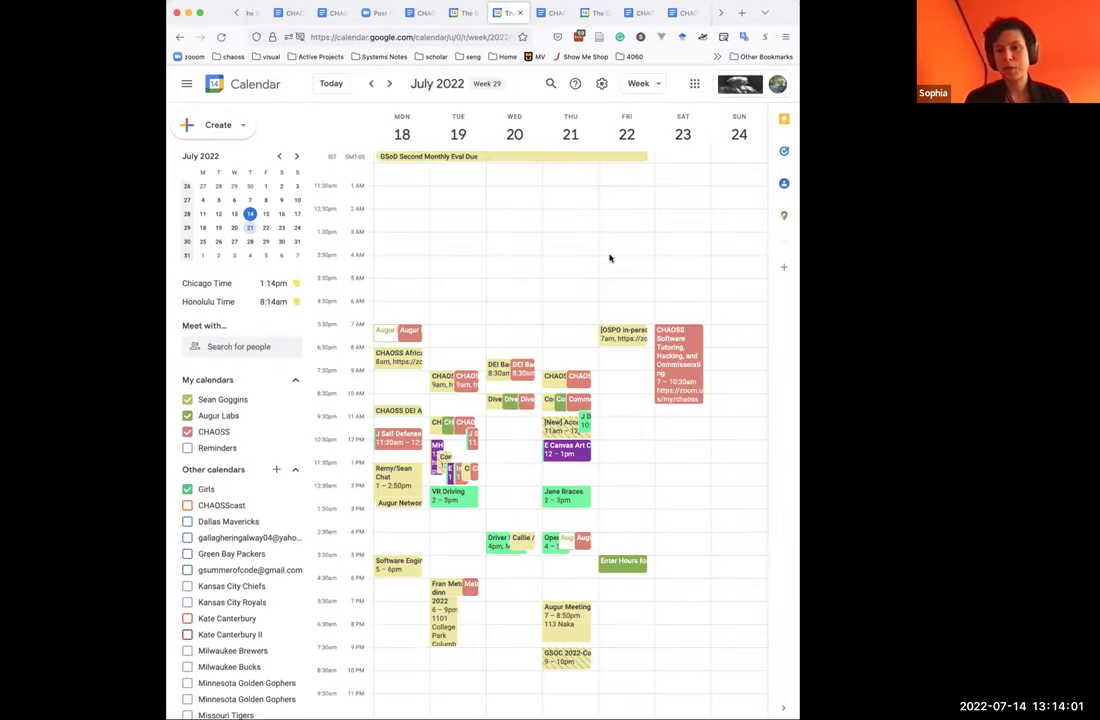
pyautogui.click(606, 338)
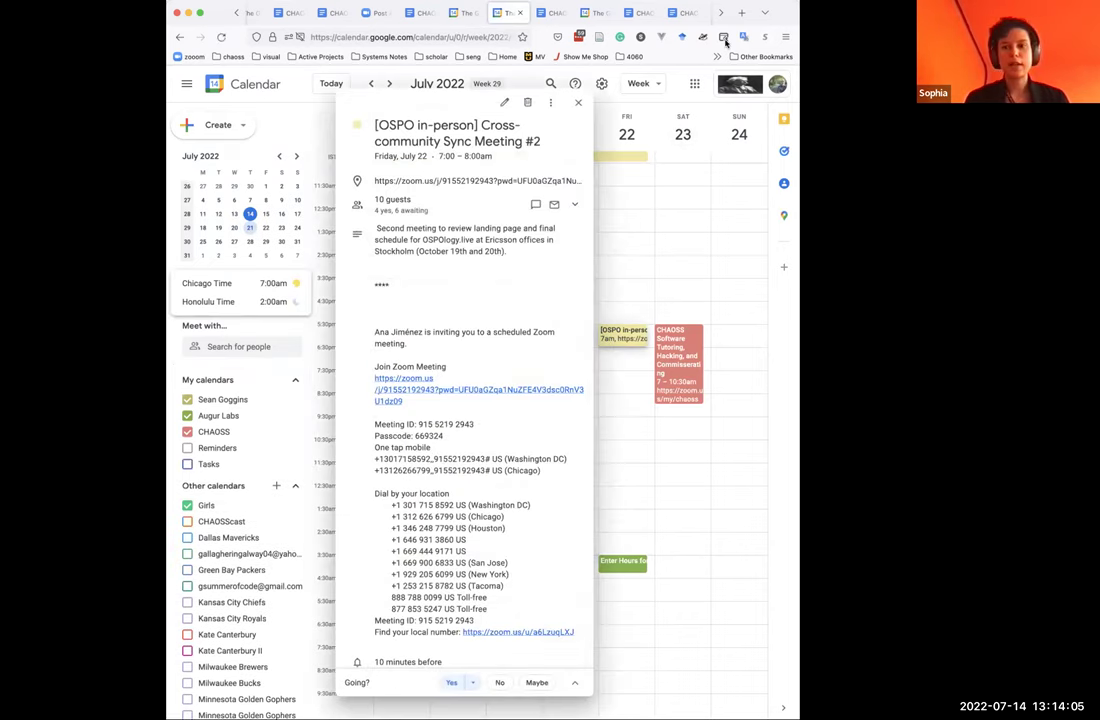
pyautogui.click(691, 14)
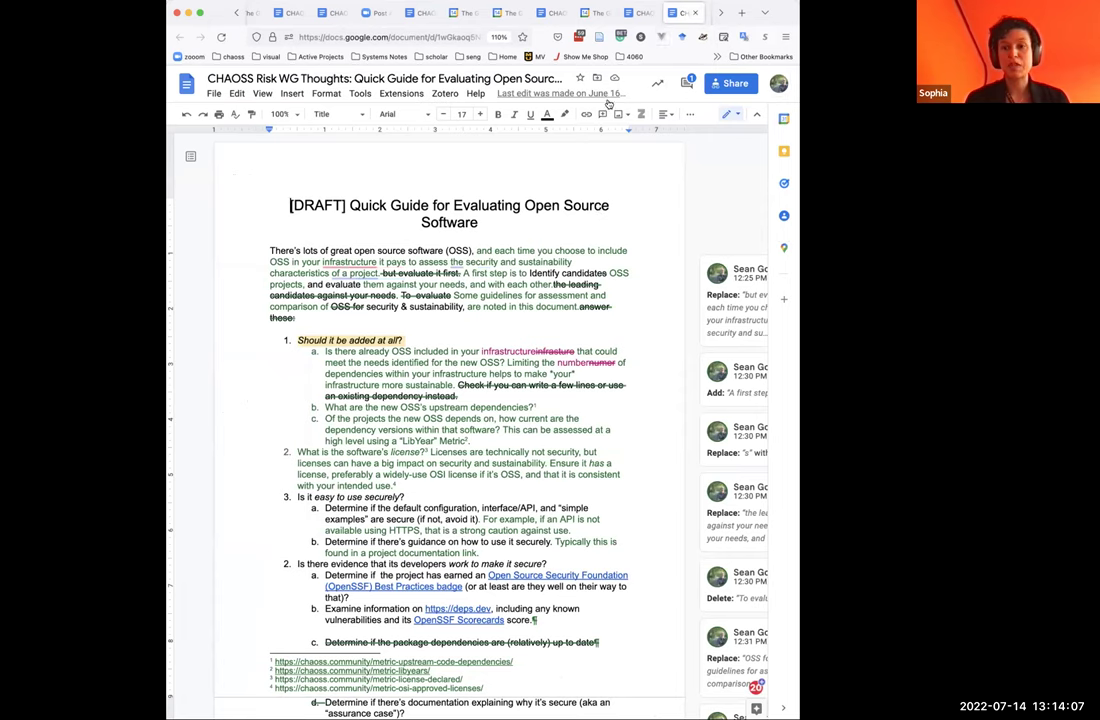
# Back in the Risk WG agenda, label TODO Group Live ':"OSPO In Person"' and start a nested bullet.
pyautogui.hotkey('ctrl', 'shift', 'Tab')
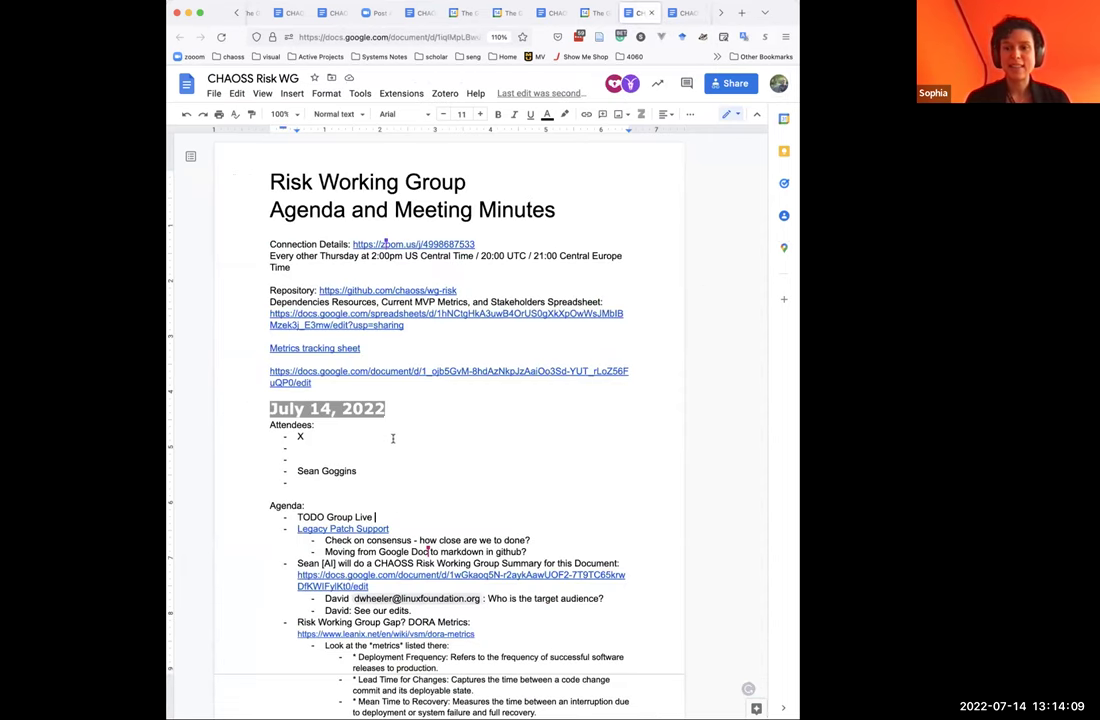
pyautogui.write(':')
pyautogui.write('"OS')
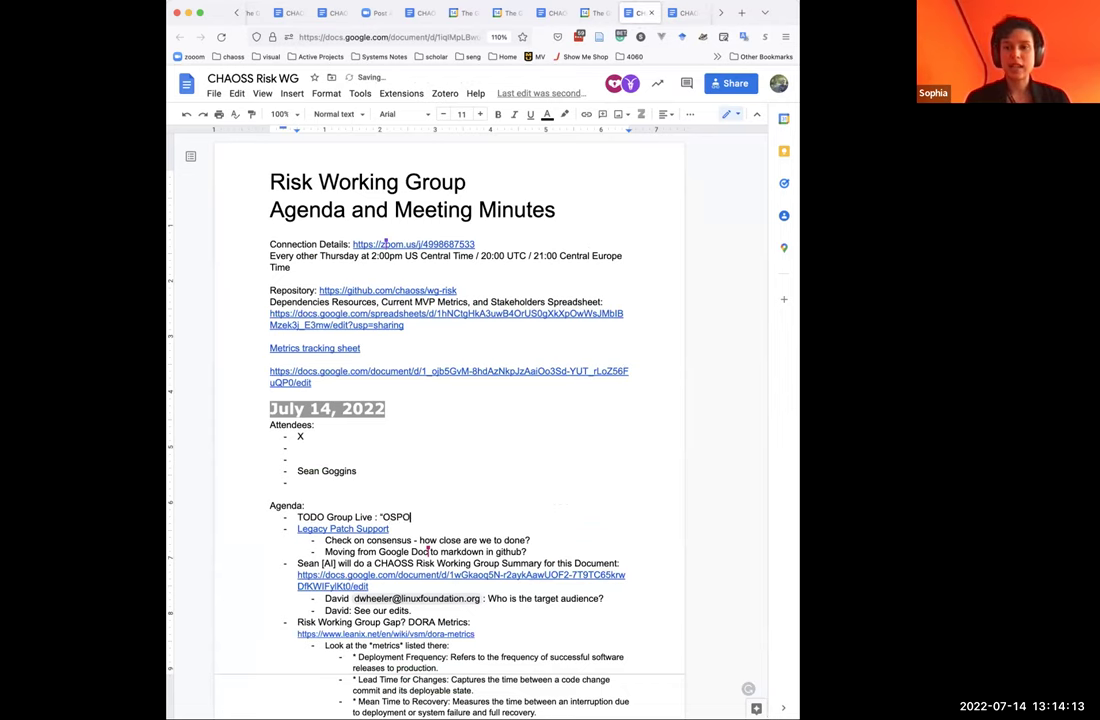
pyautogui.write('PO In Perso')
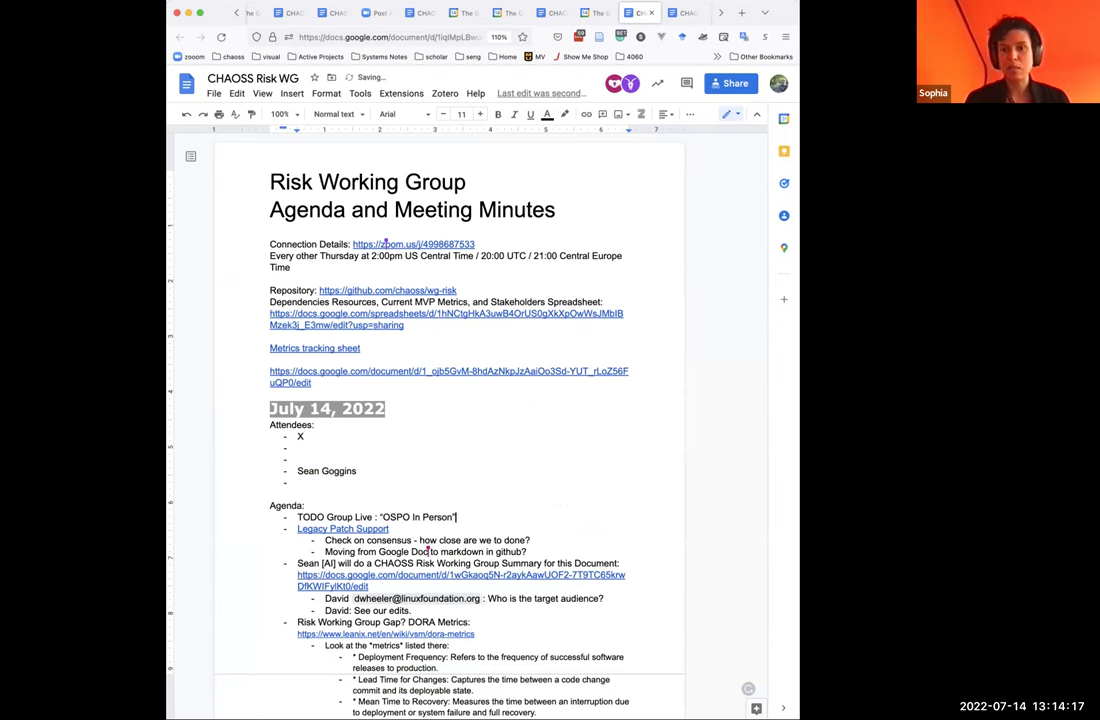
pyautogui.write('n"')
pyautogui.press('Return')
pyautogui.press('Tab')
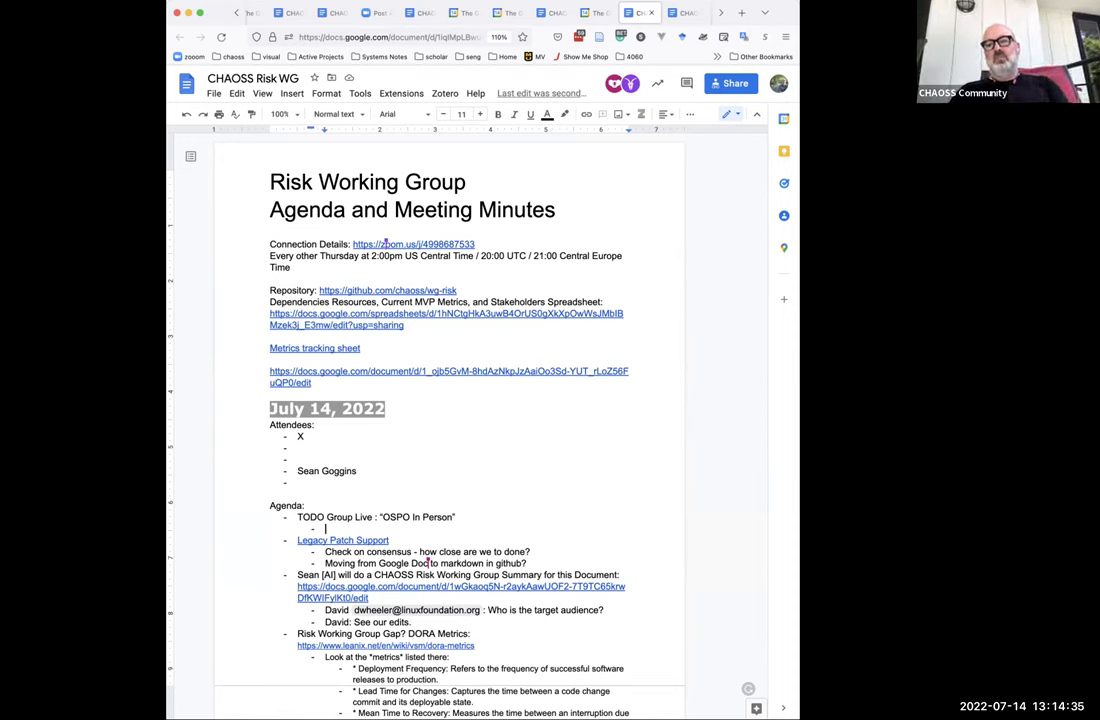
# Add sub-notes on legal risks at a lower level, federated OSPOs, and focusing on solutions and enabling.
pyautogui.write('Legal')
pyautogui.press('BackSpace')
pyautogui.press('BackSpace')
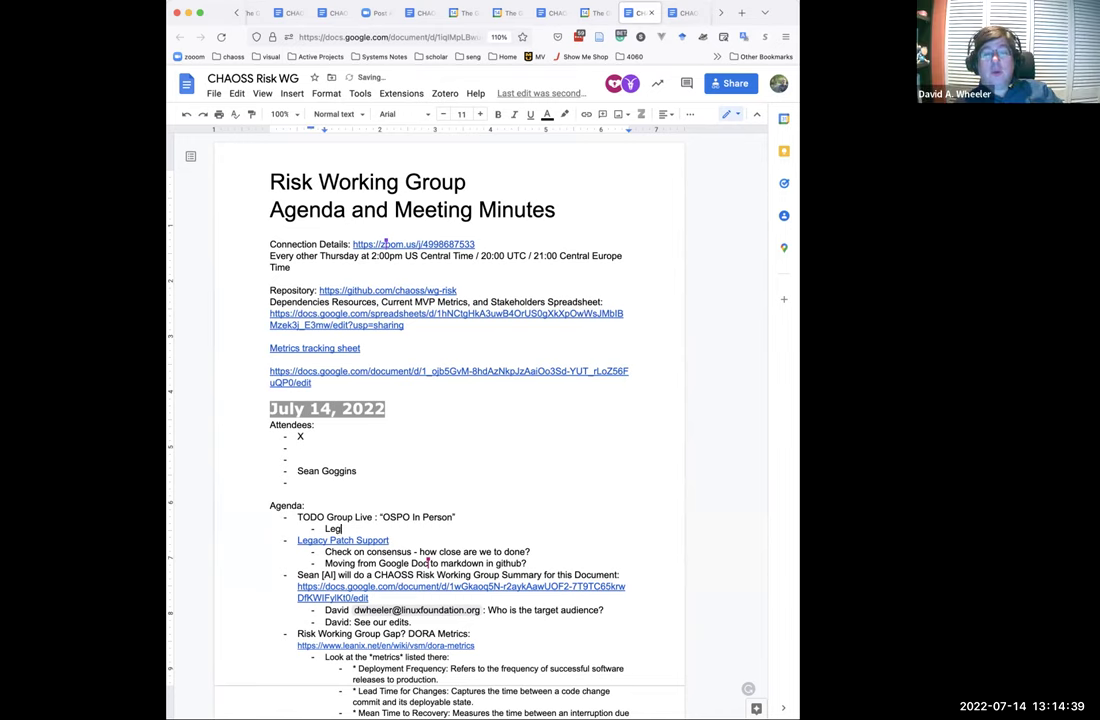
pyautogui.write('al risks ')
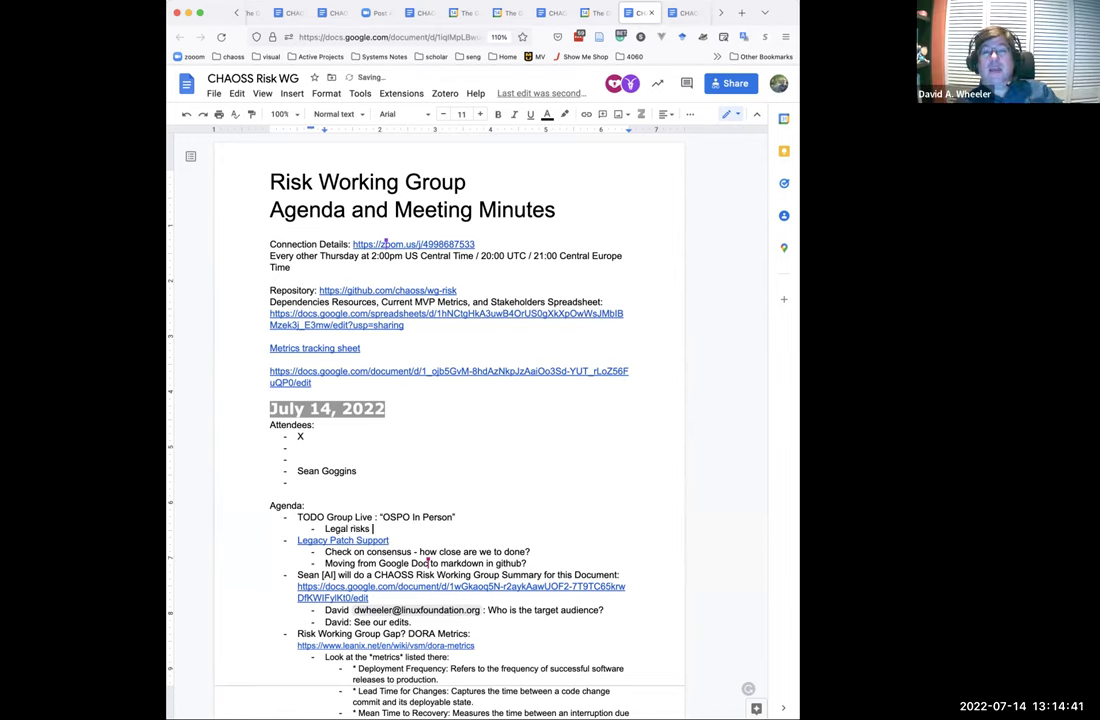
pyautogui.write('remain a significant conc')
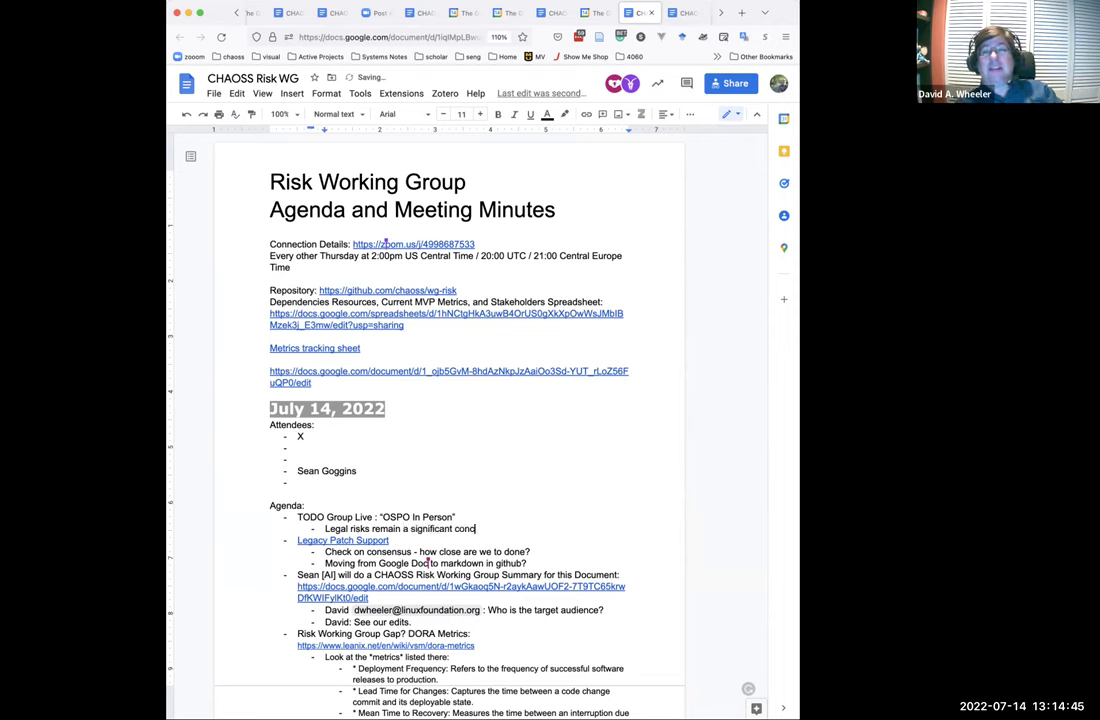
pyautogui.write('ern, though they')
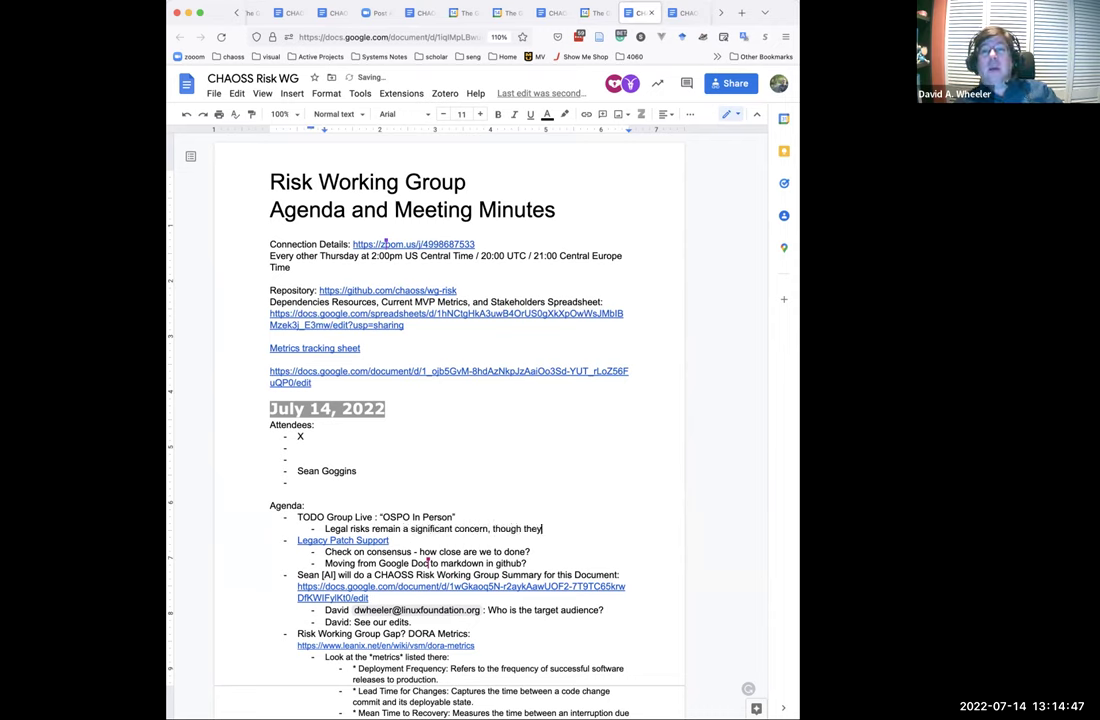
pyautogui.write(' seem to be')
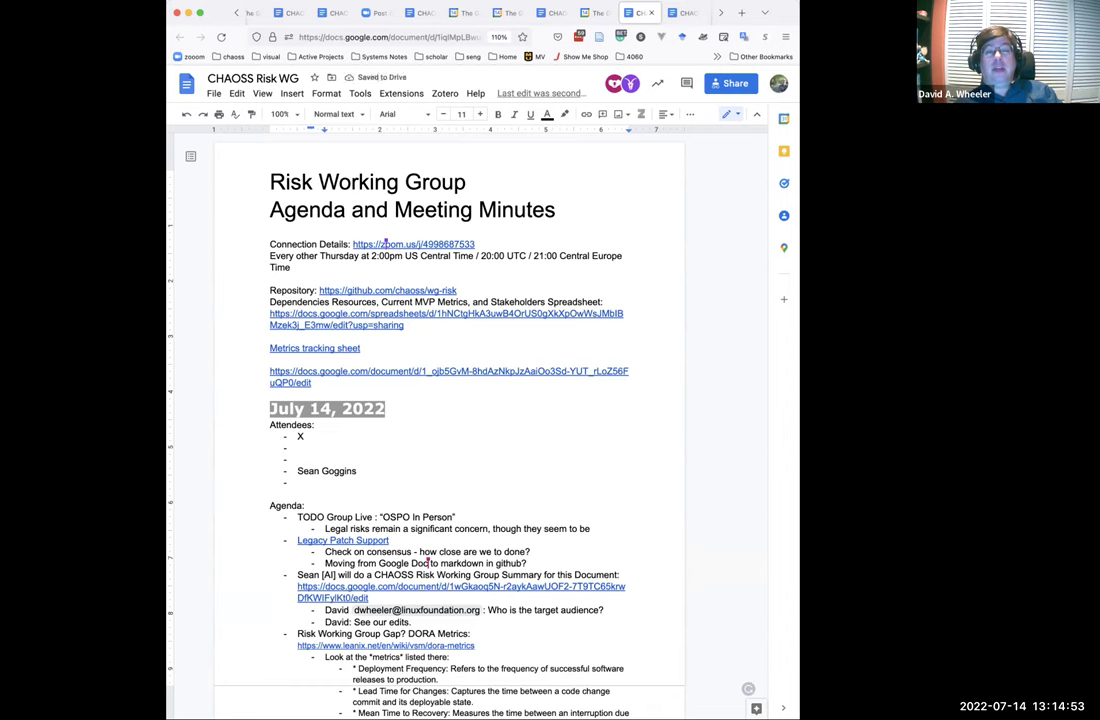
pyautogui.write('occurring at a l')
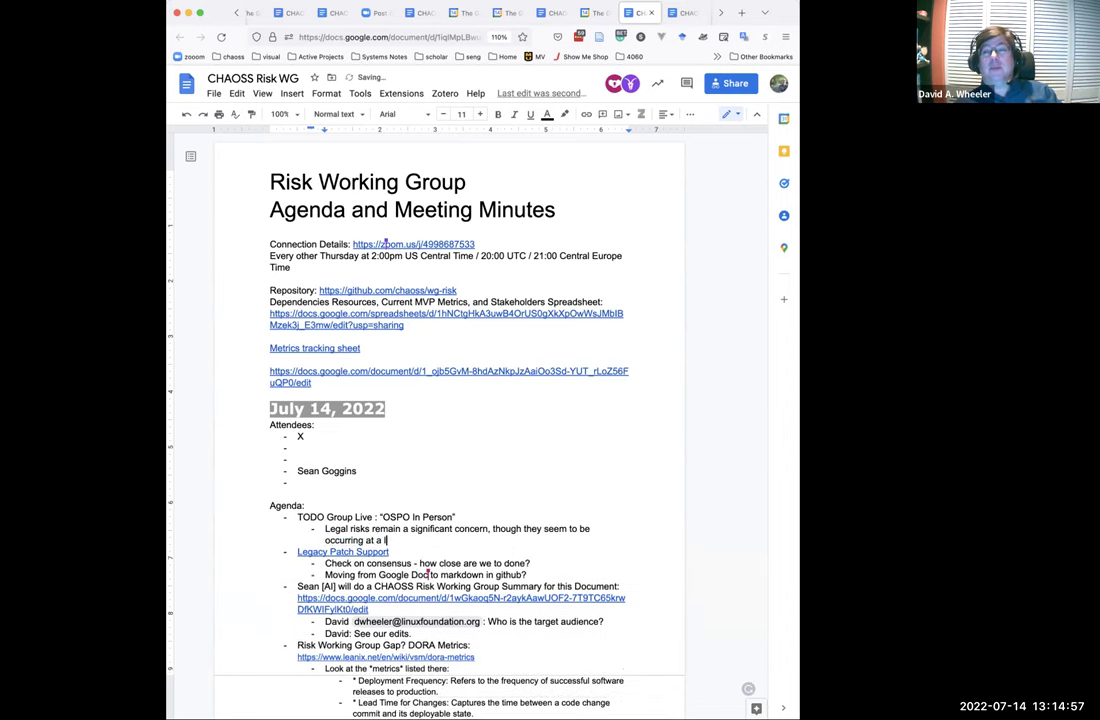
pyautogui.write('ower level in the priority list.')
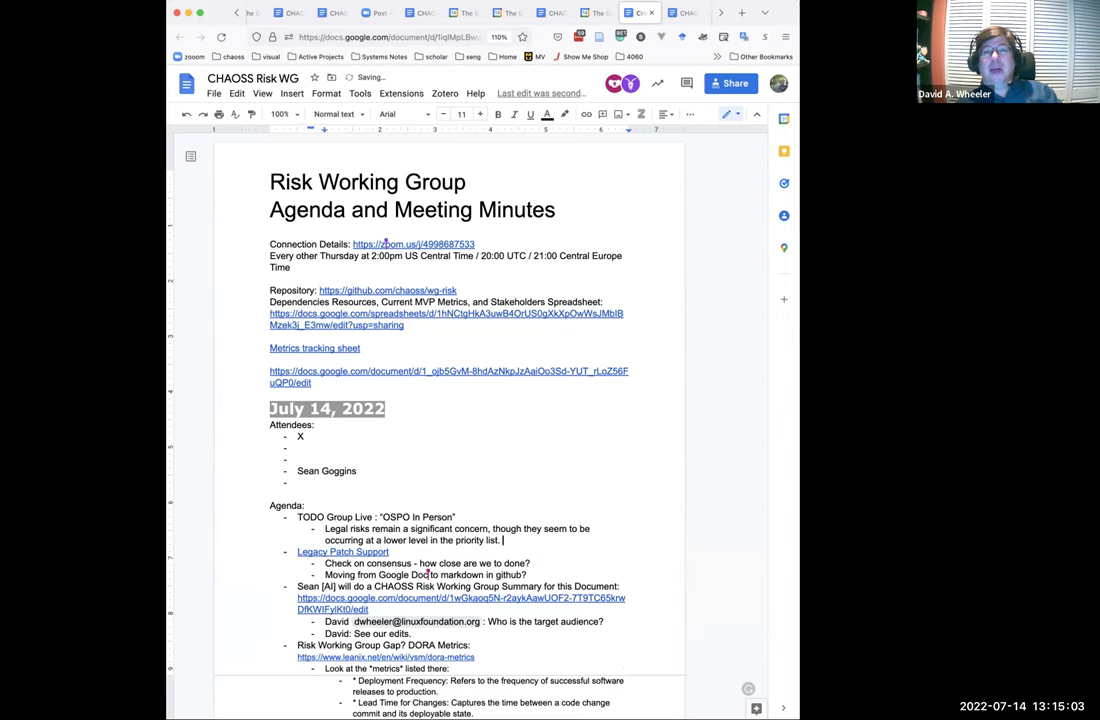
pyautogui.press('Return')
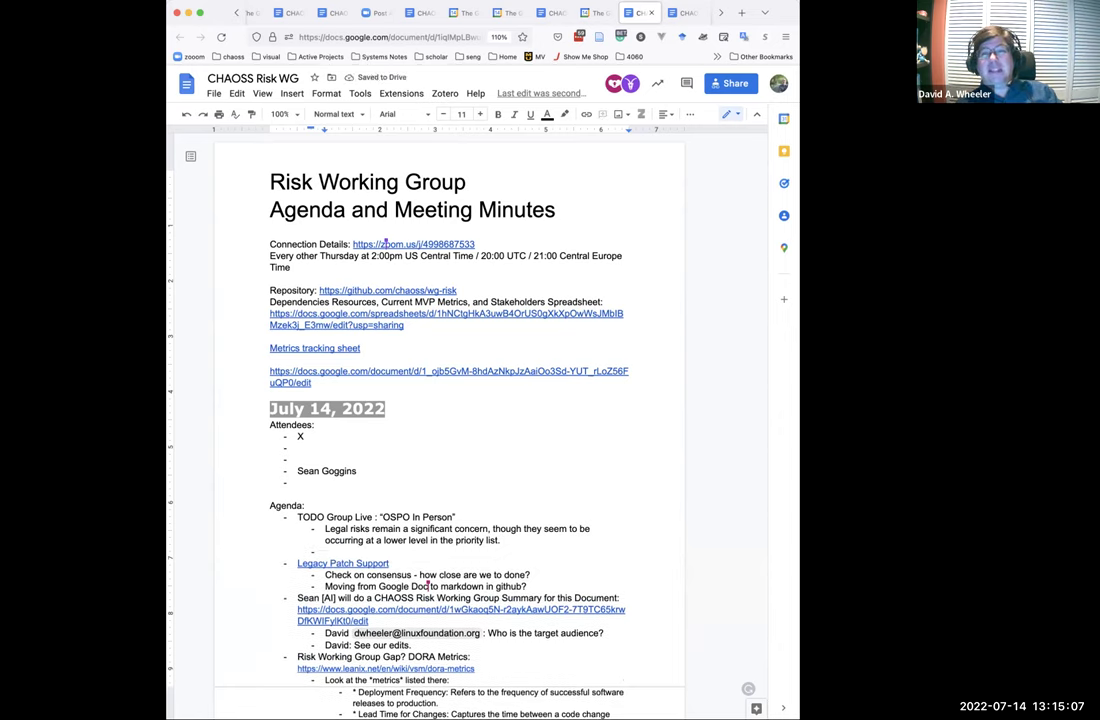
pyautogui.write('A number o')
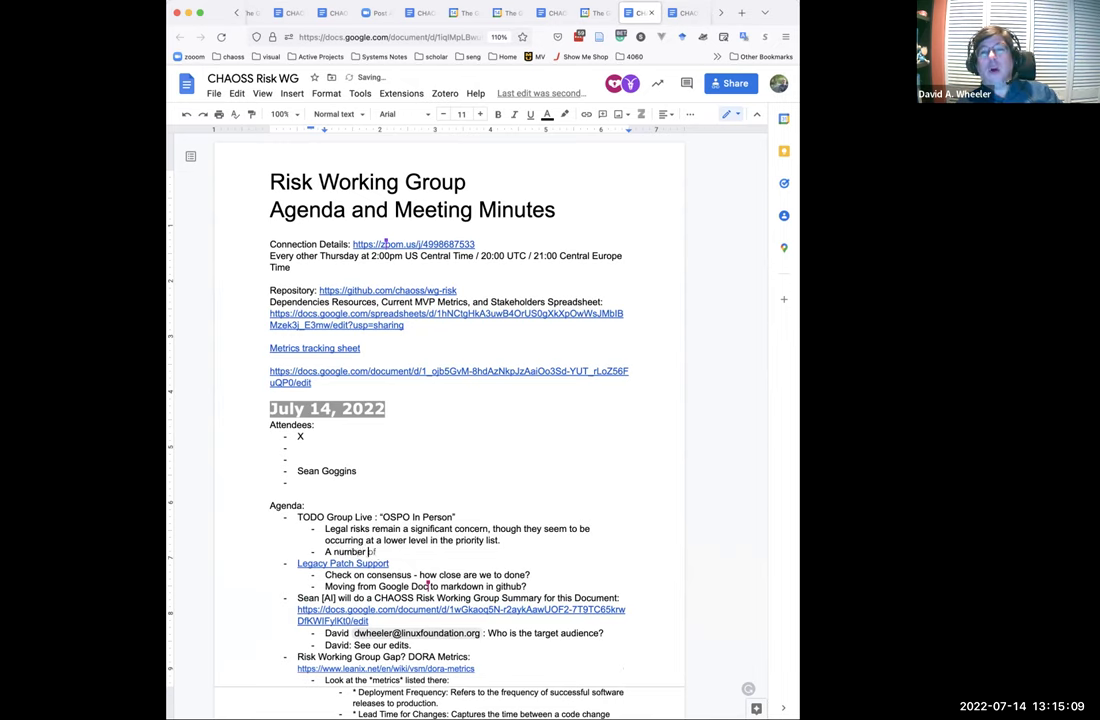
pyautogui.write("f OSPO's at l")
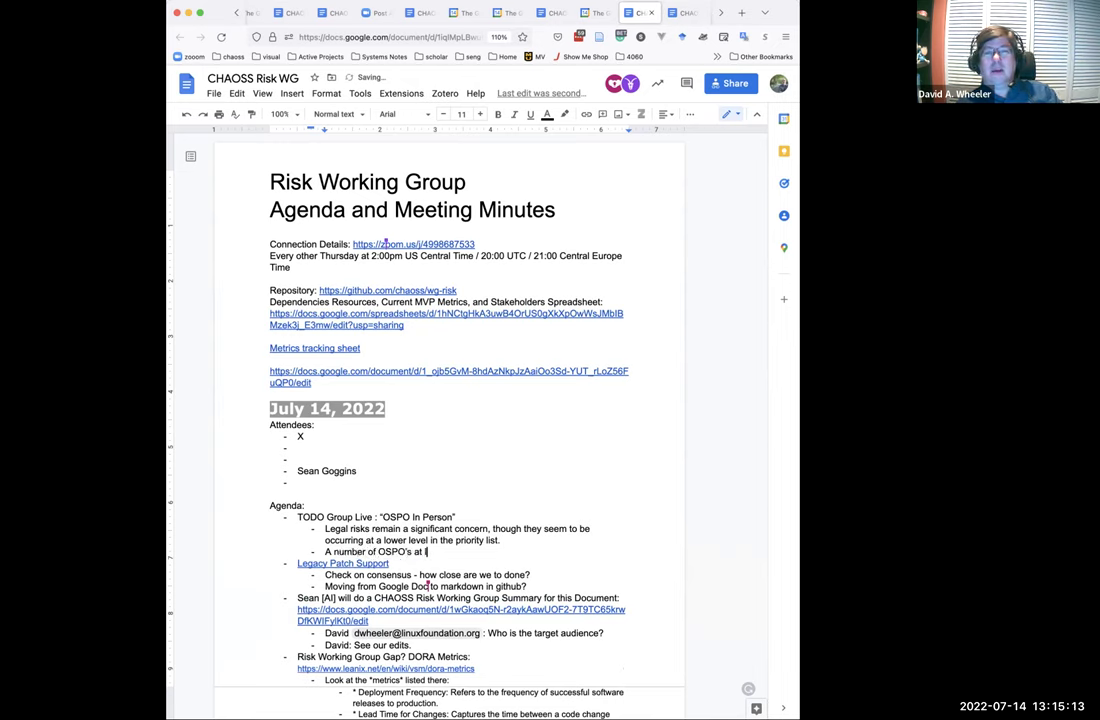
pyautogui.write('arger organizations are feder')
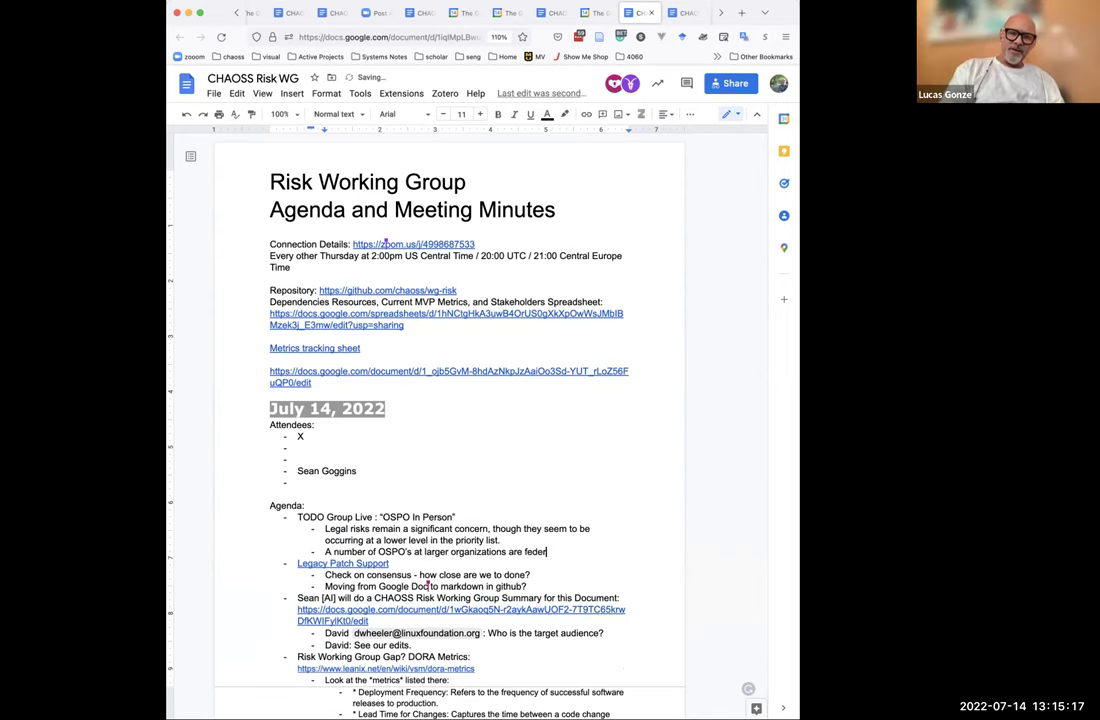
pyautogui.write('ated')
pyautogui.press('Return')
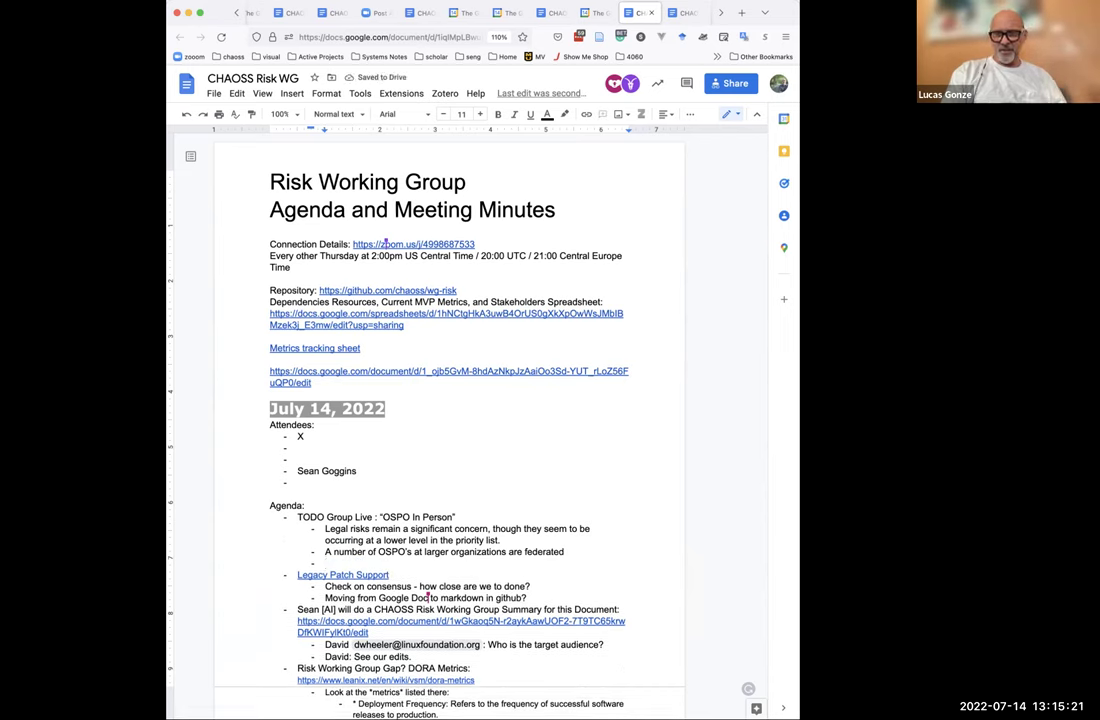
pyautogui.write('Learning to do')
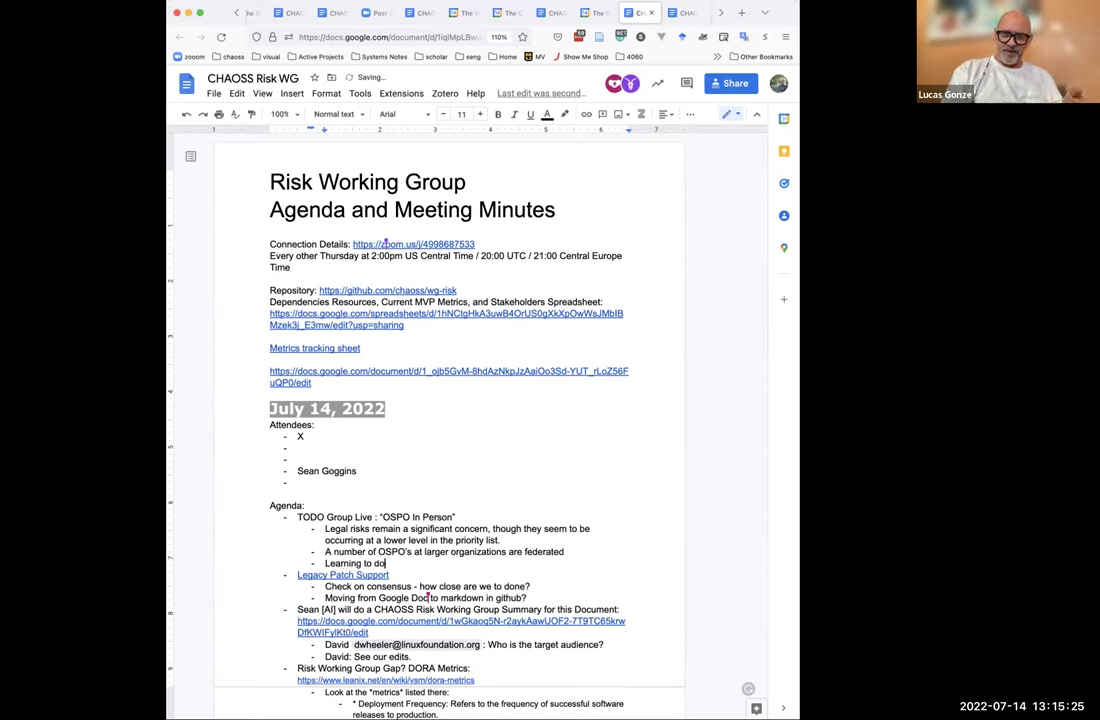
pyautogui.write('cus on solutions and ')
pyautogui.write('enal')
pyautogui.write('ling')
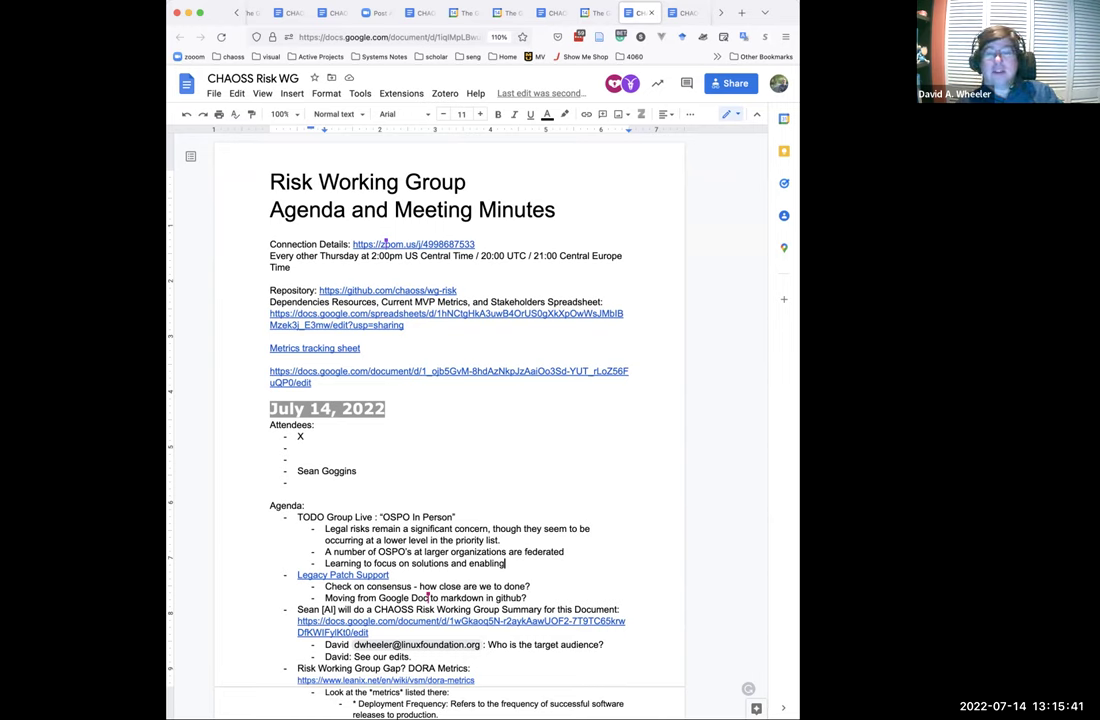
# Add the note 'Organizations that provide solutions perhaps tend to be more helpful.' as a new bullet.
pyautogui.press('Return')
pyautogui.write('Organizations that')
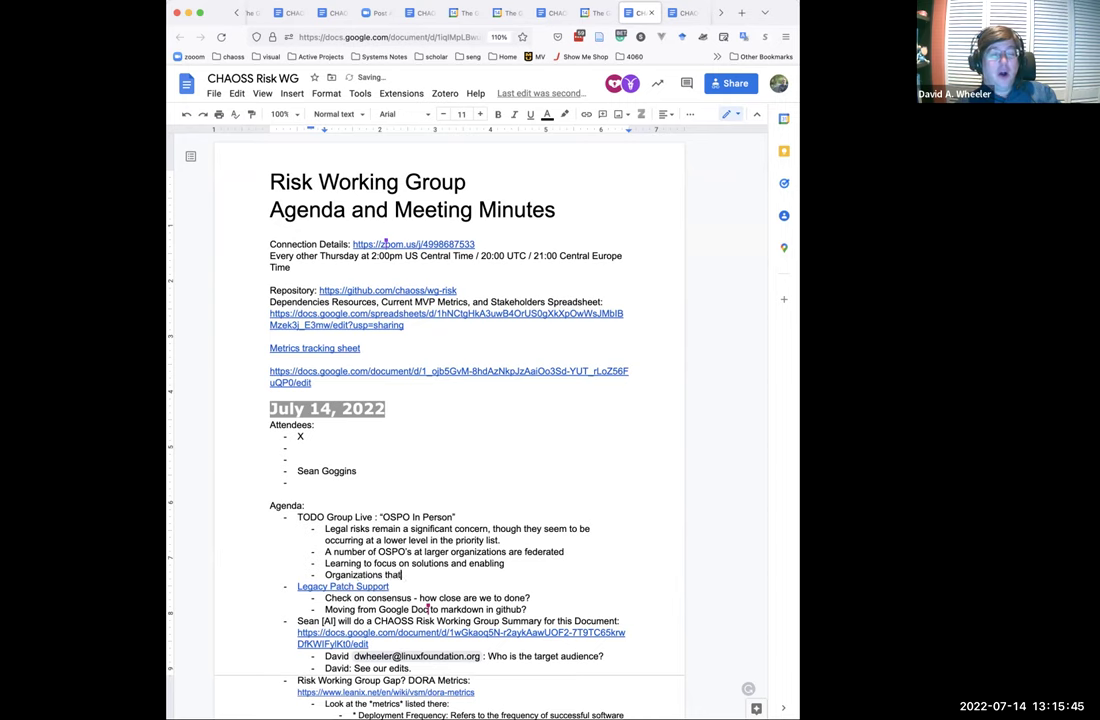
pyautogui.write(' provide sol')
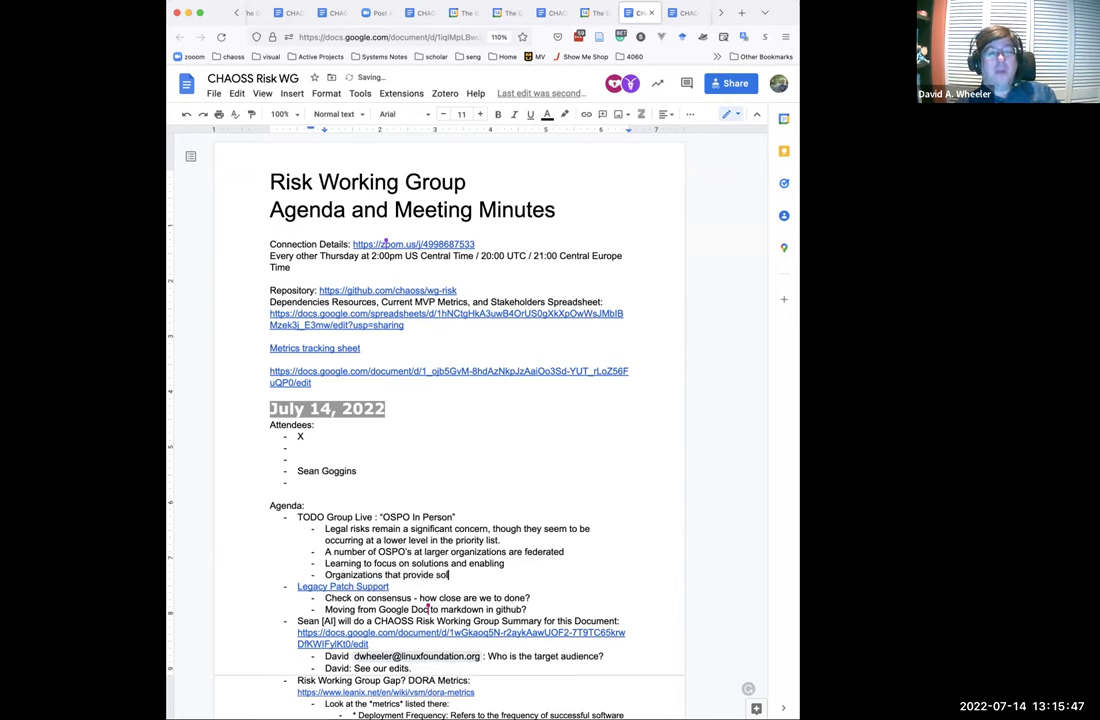
pyautogui.write('utions t')
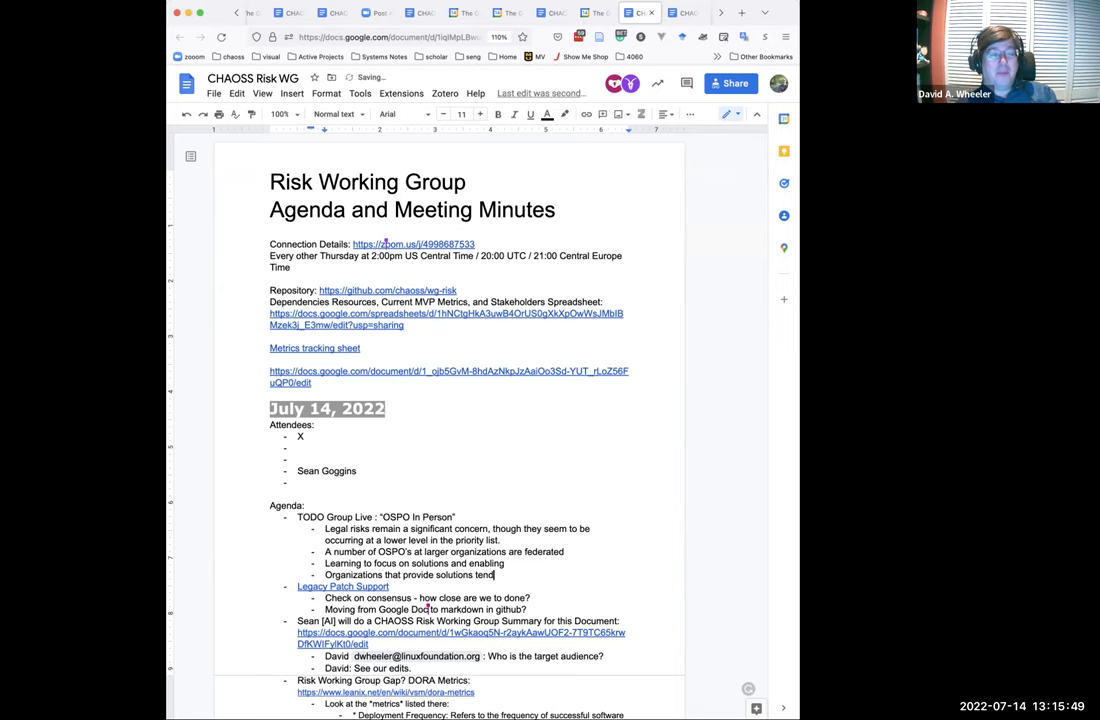
pyautogui.press('BackSpace')
pyautogui.write('perhaps')
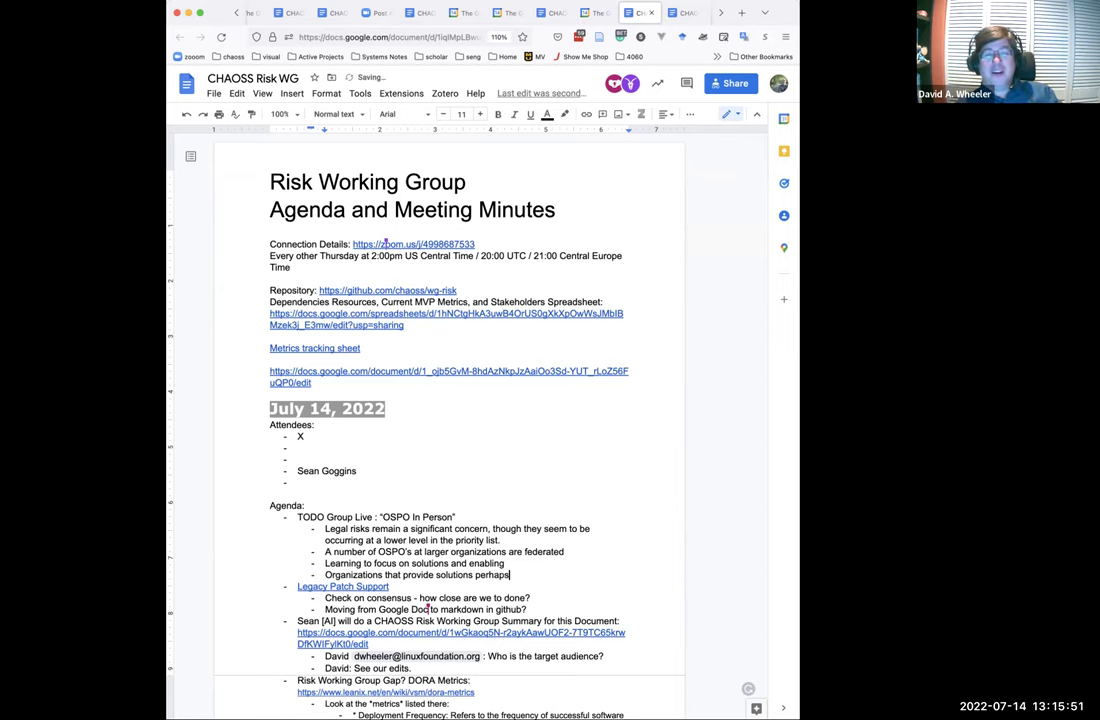
pyautogui.write(' tend to b')
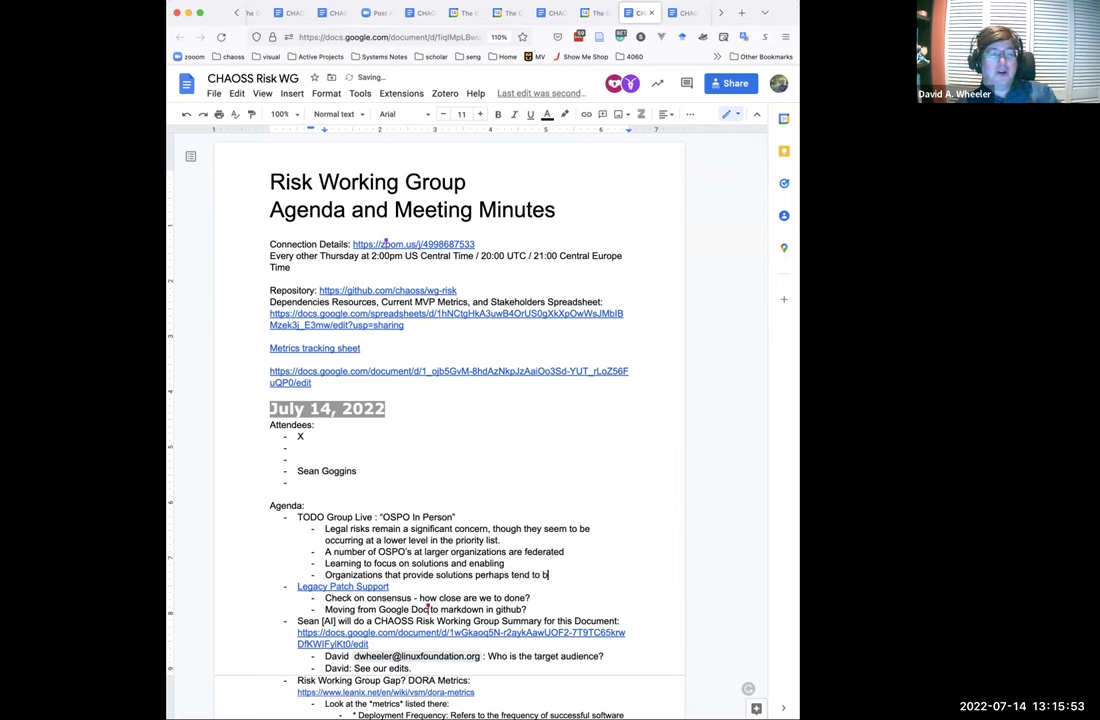
pyautogui.write('e more helpful')
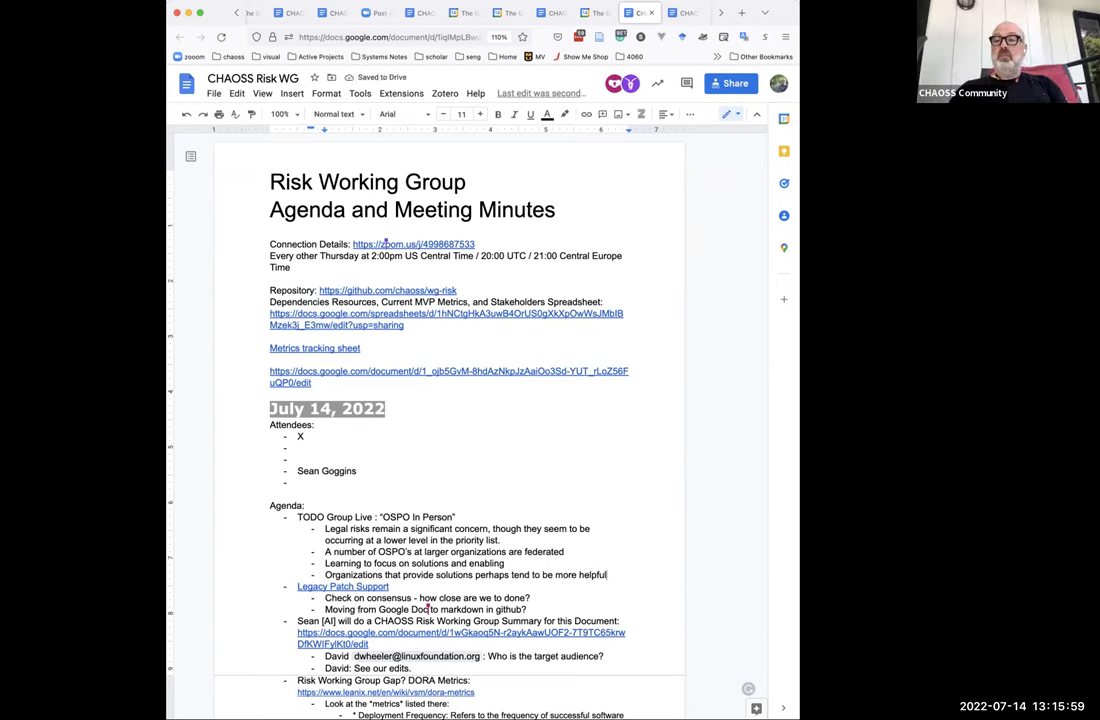
pyautogui.write('.')
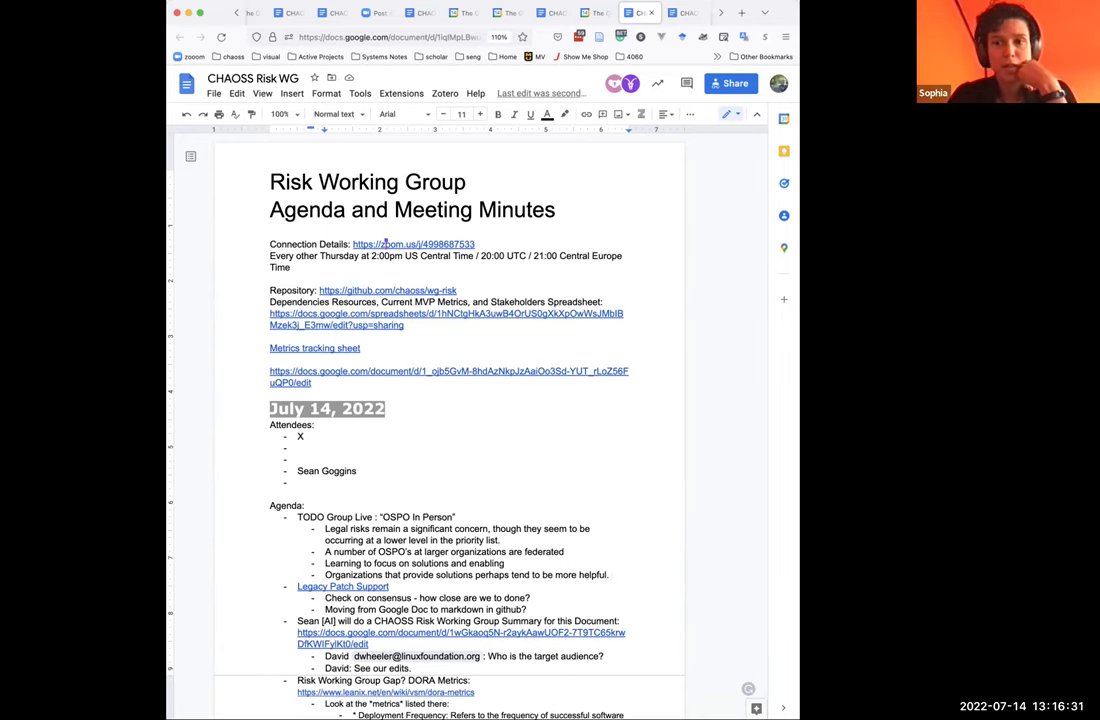
# Add 'Understanding risks for different types of entities:' with nested Organizaitons, Projects, and the wider-view risk note.
pyautogui.press('Return')
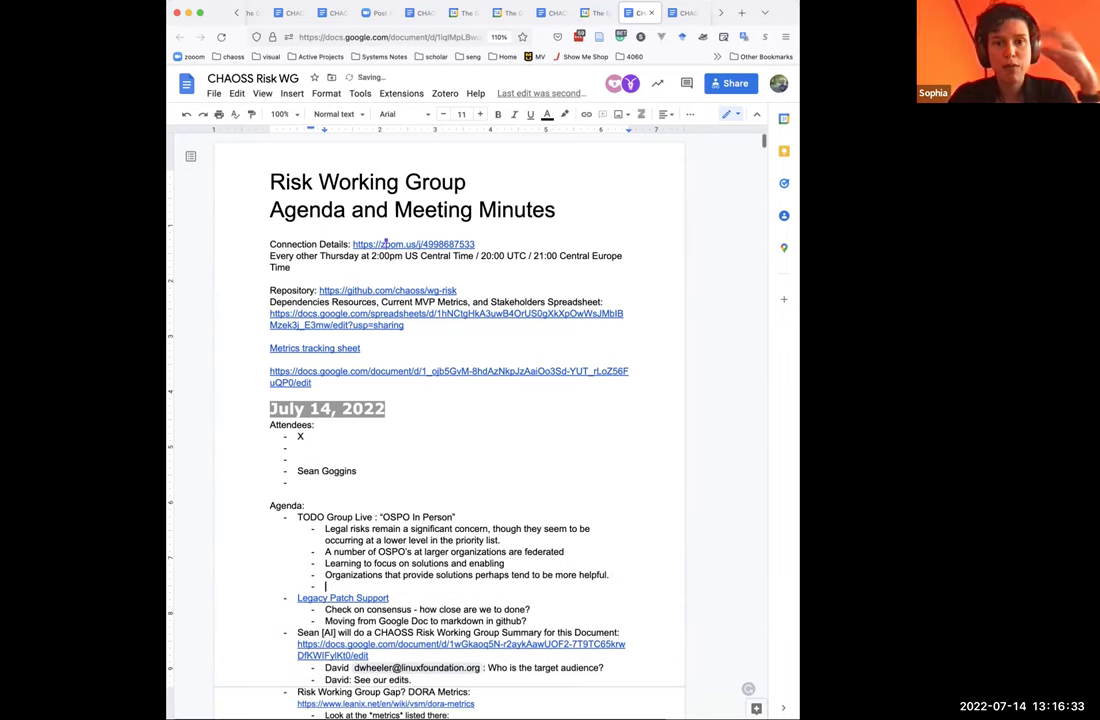
pyautogui.write('Understanding risks for different types of entities:')
pyautogui.press('Return')
pyautogui.press('Tab')
pyautogui.write('Organizaitons')
pyautogui.press('Return')
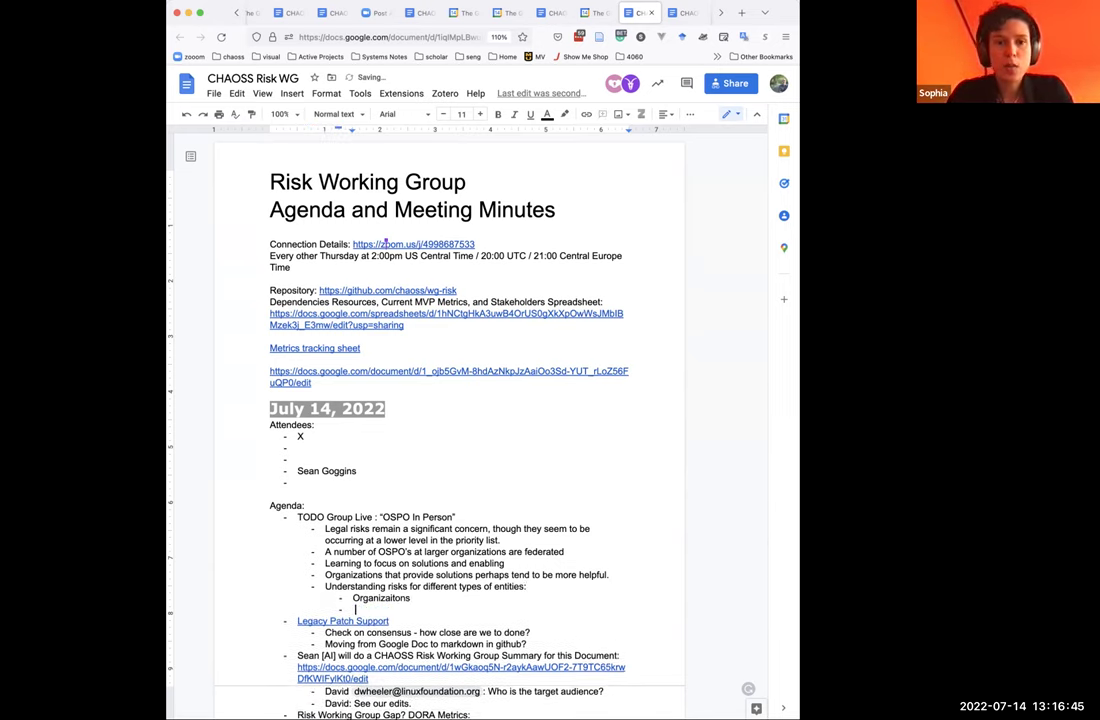
pyautogui.write('Projects')
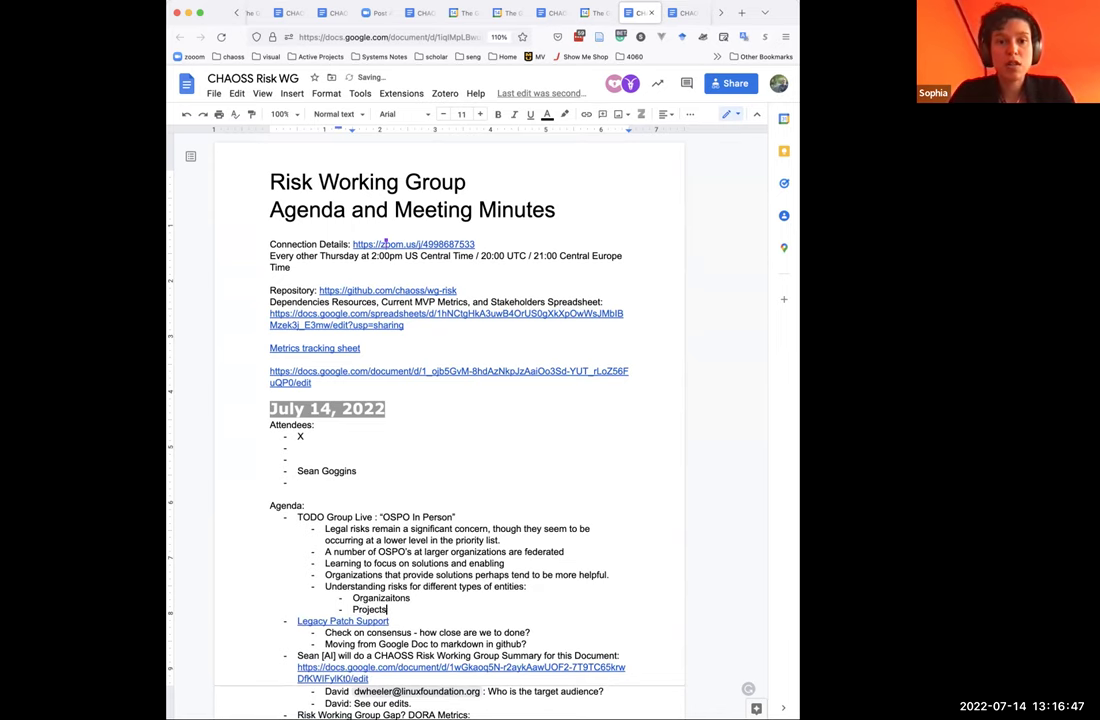
pyautogui.press('Return')
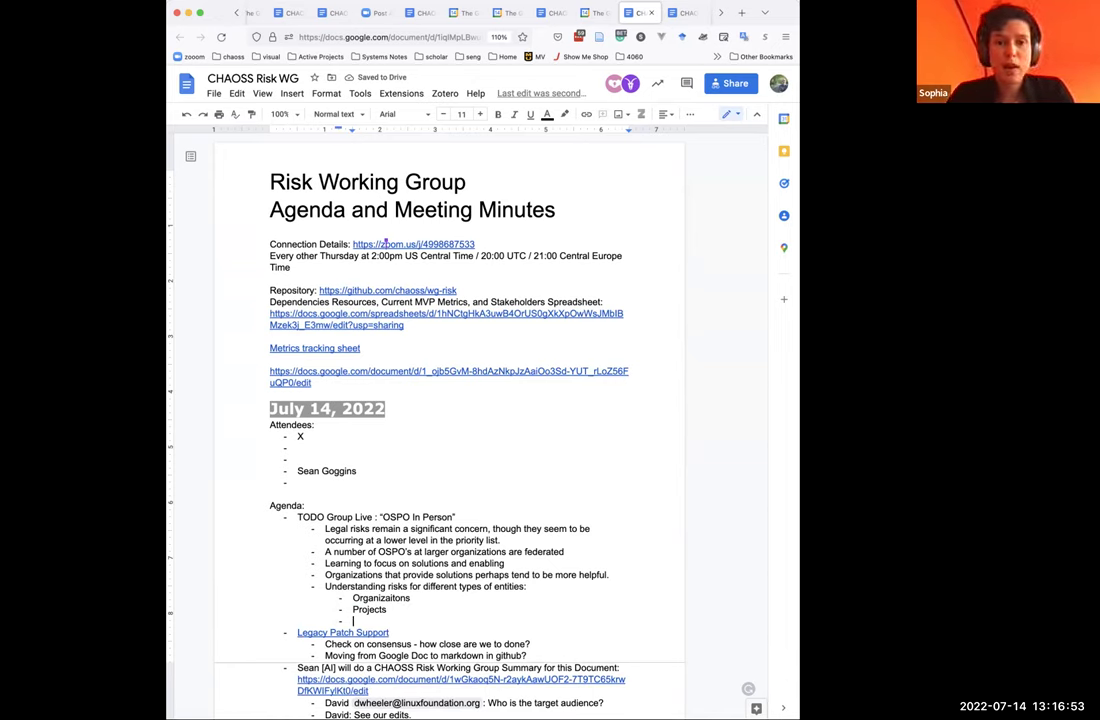
pyautogui.write('Risk has a wider view because it influencs')
pyautogui.press('BackSpace')
pyautogui.write('es economic, corporate, and project interests.')
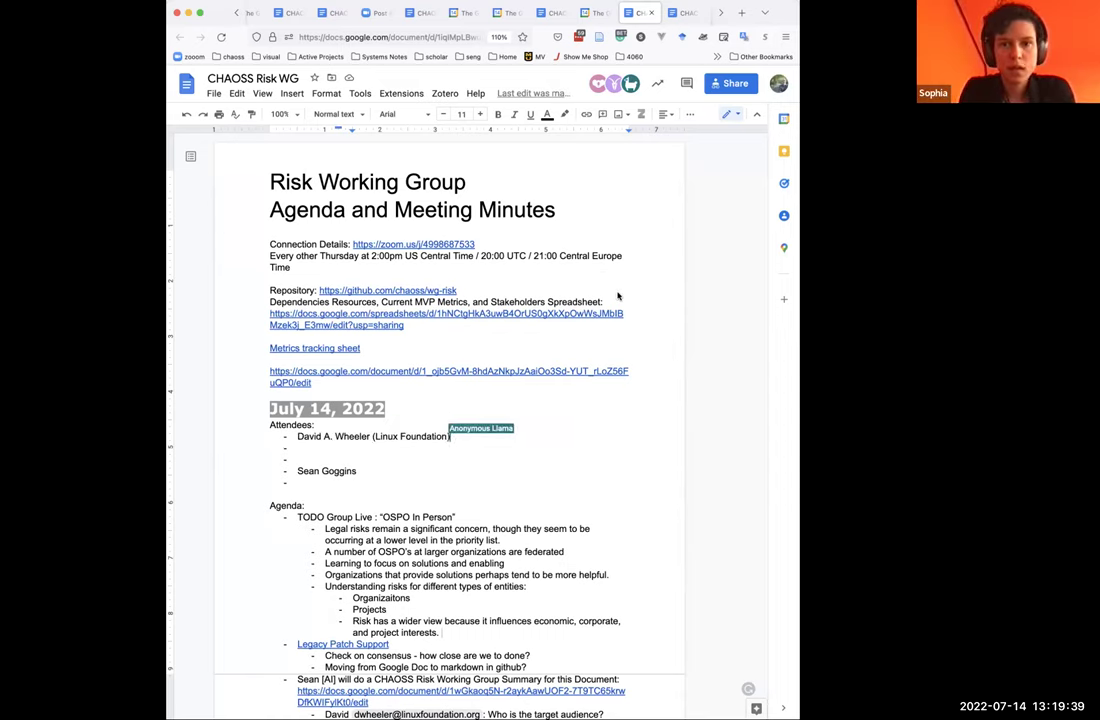
# Scroll down and select the 'July 14, 2022' heading in the meeting notes.
pyautogui.scroll(-2, 546, 425)
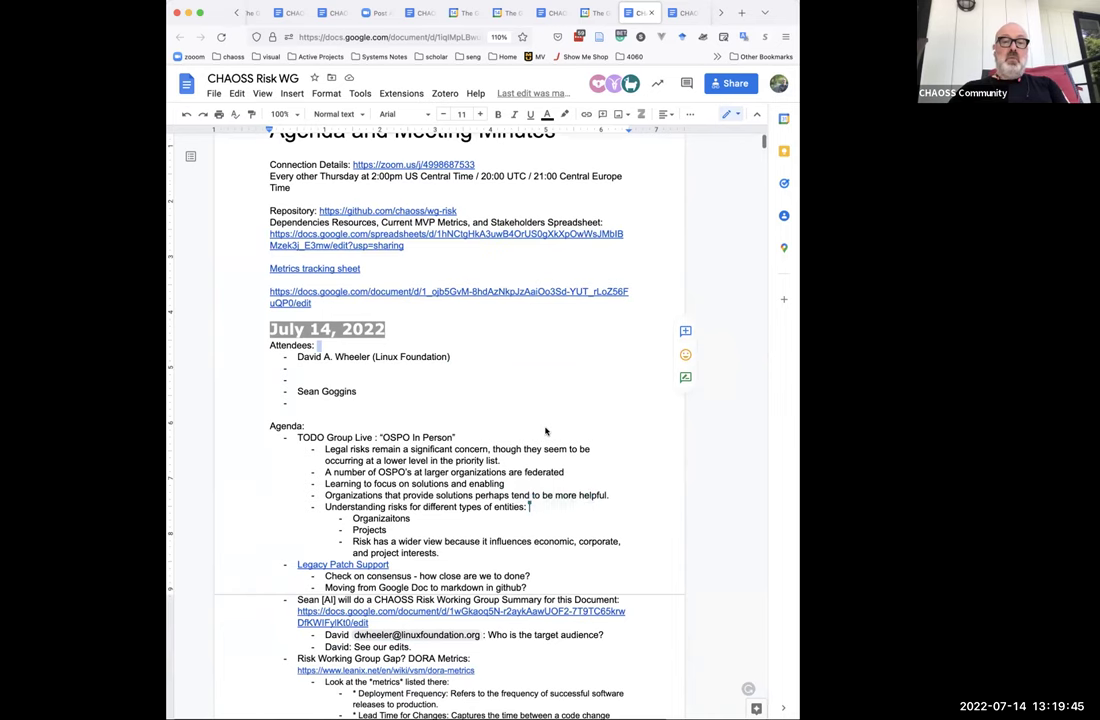
pyautogui.tripleClick(272, 330)
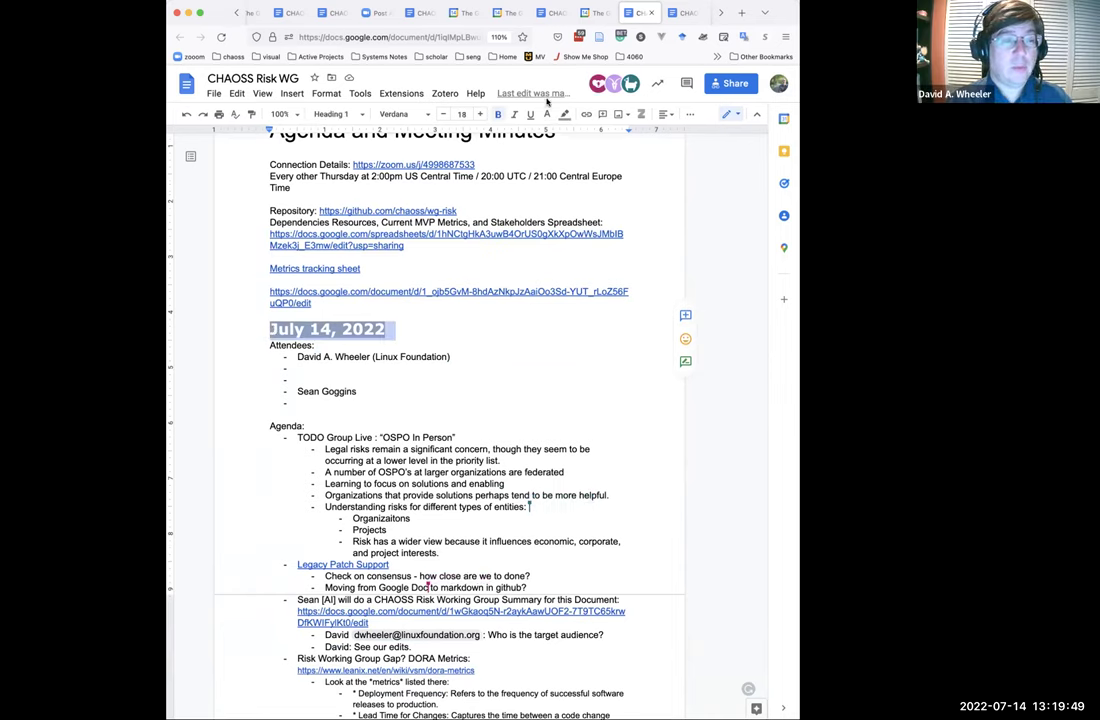
# Bring up the Google Calendar week view for July 18–24, 2022.
pyautogui.click(594, 13)
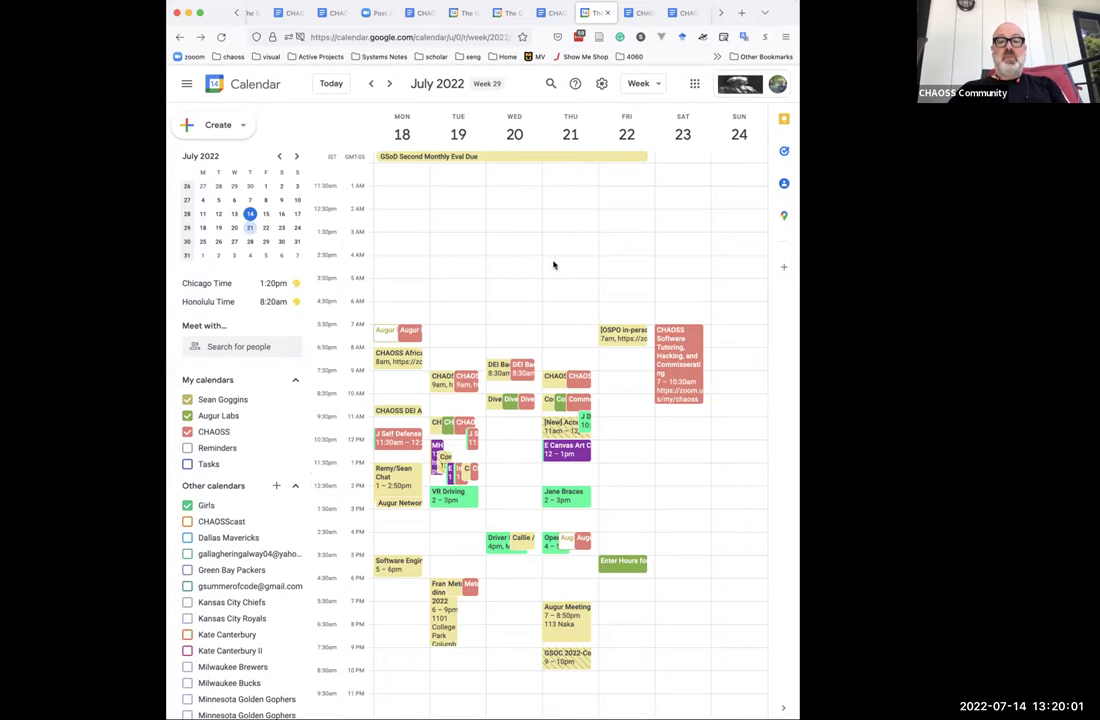
# Copy the Friday [OSPO in-person] Cross-community Sync Meeting #2 to the Augur Labs calendar and save it.
pyautogui.click(629, 333)
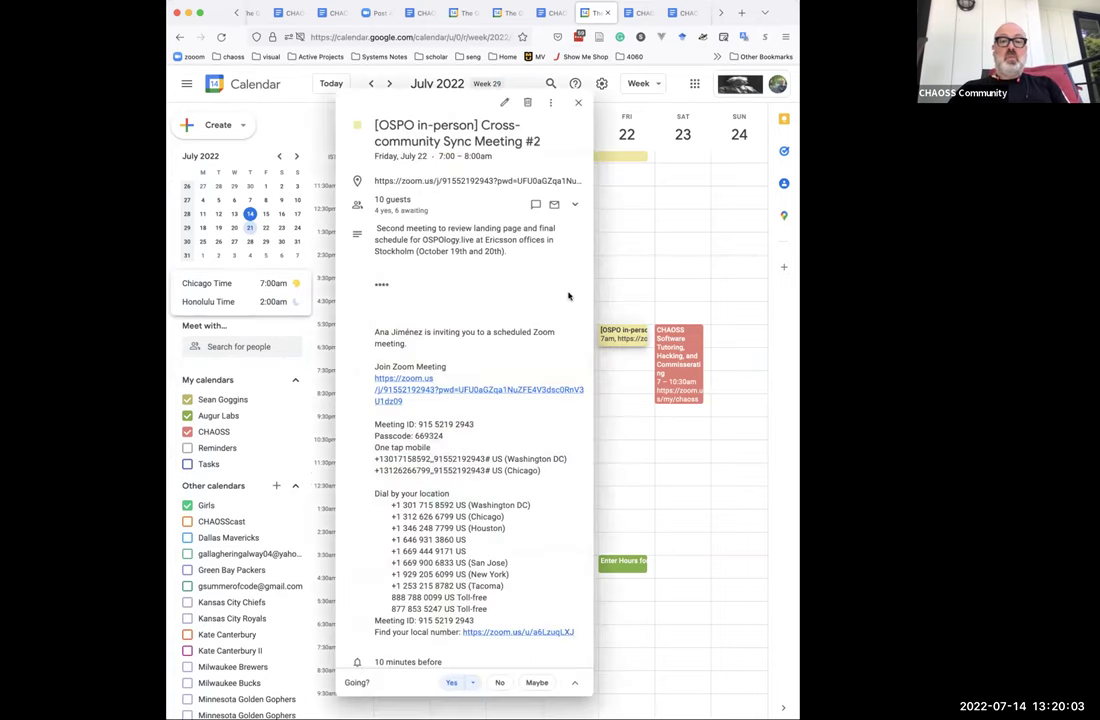
pyautogui.click(551, 105)
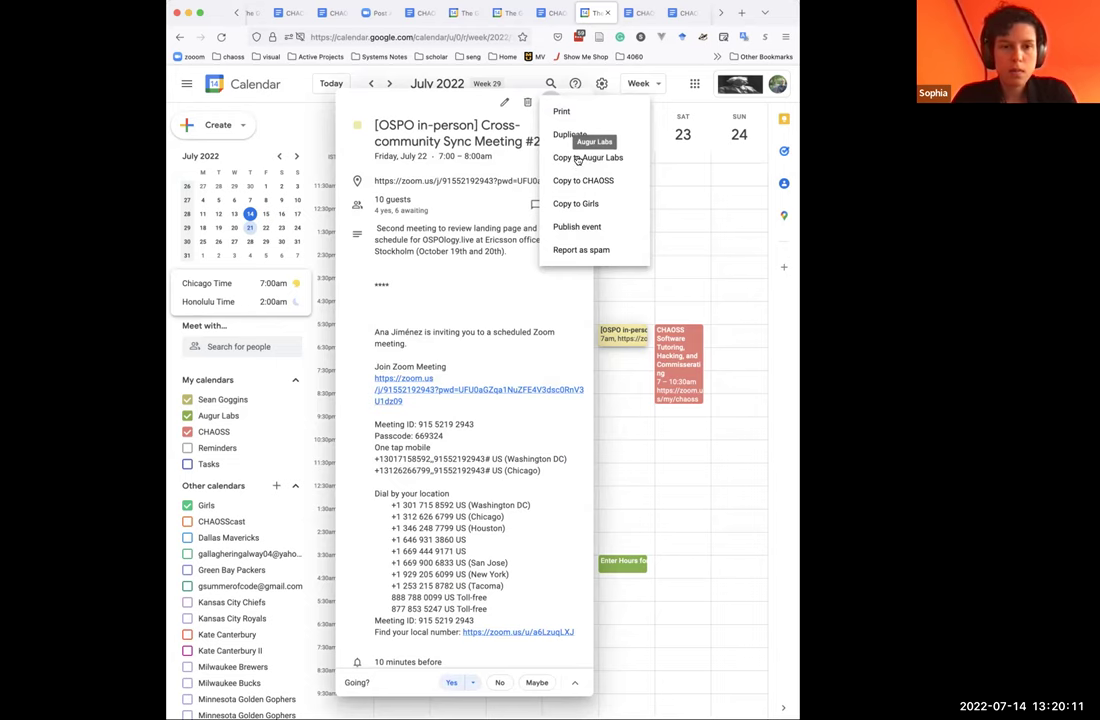
pyautogui.click(578, 160)
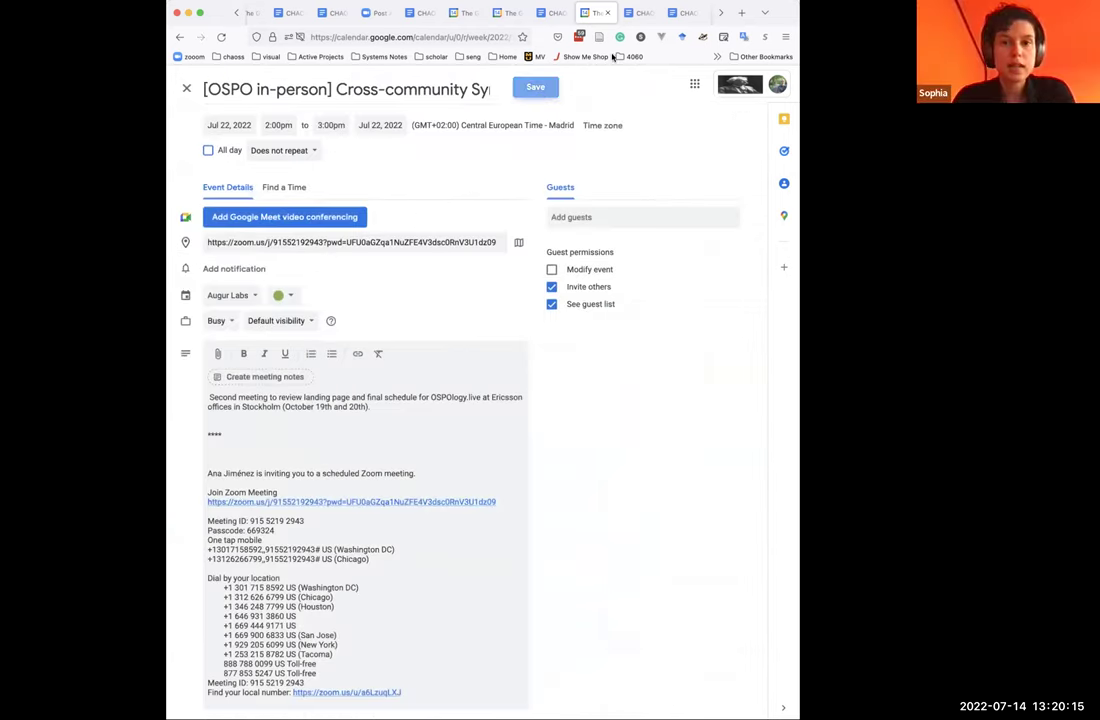
pyautogui.click(536, 88)
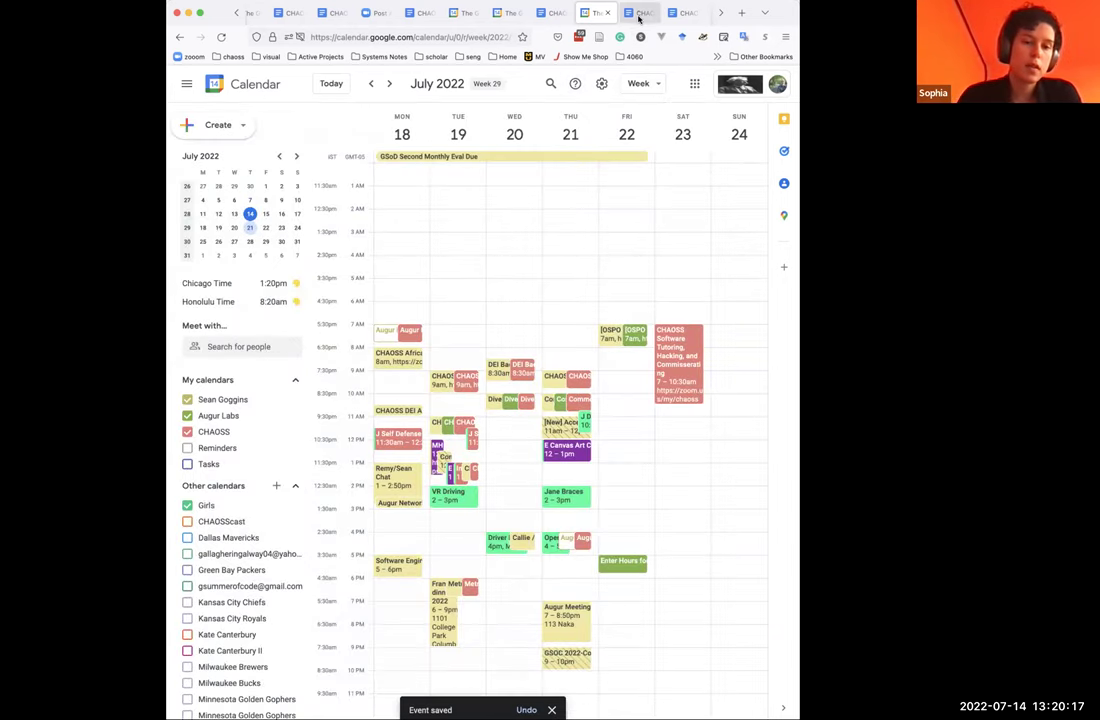
# Return to the Risk WG agenda after the project-interests note, then move to the GitHub OSPOlogy meetings page.
pyautogui.click(638, 14)
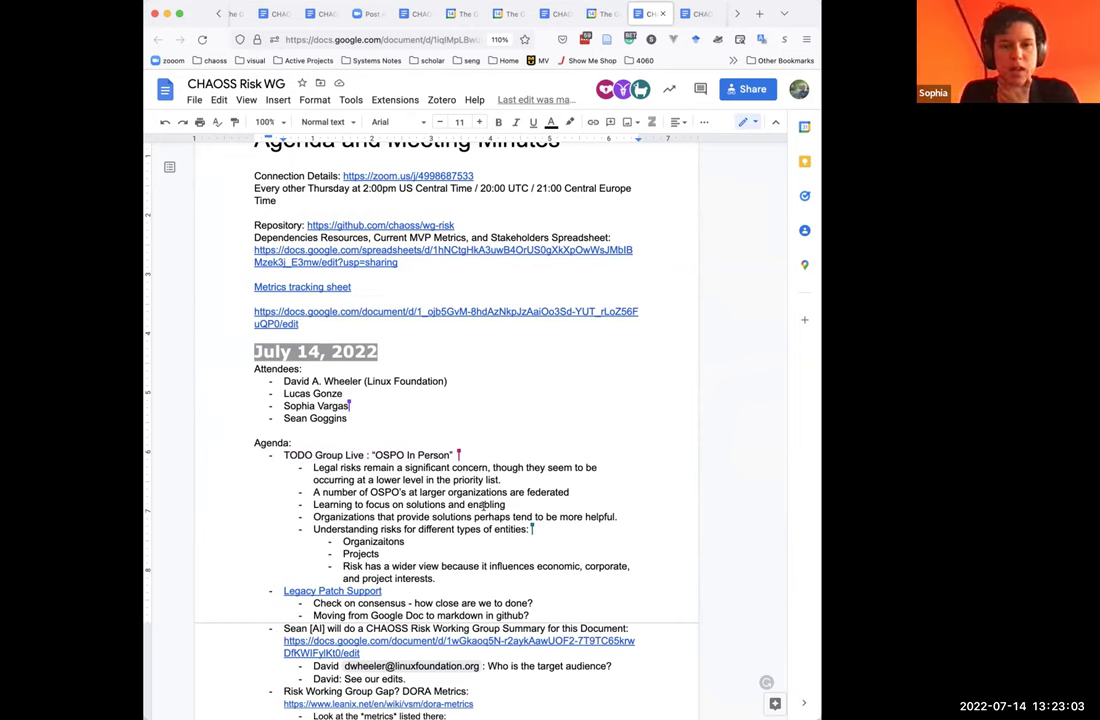
pyautogui.click(440, 578)
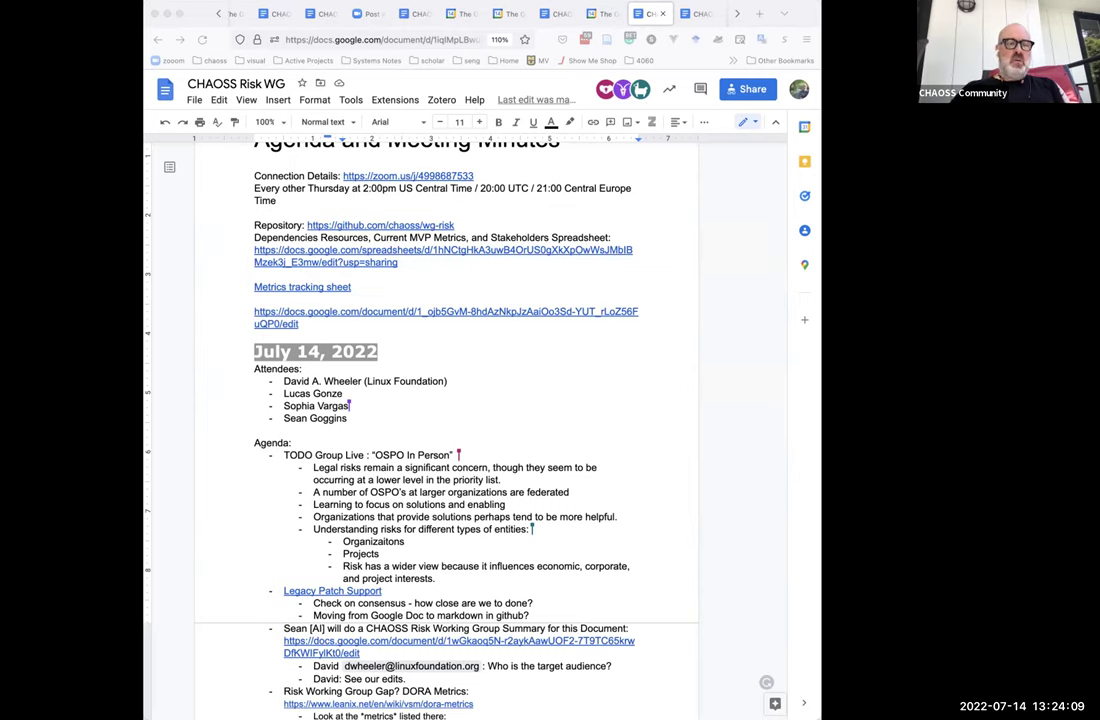
pyautogui.click(438, 578)
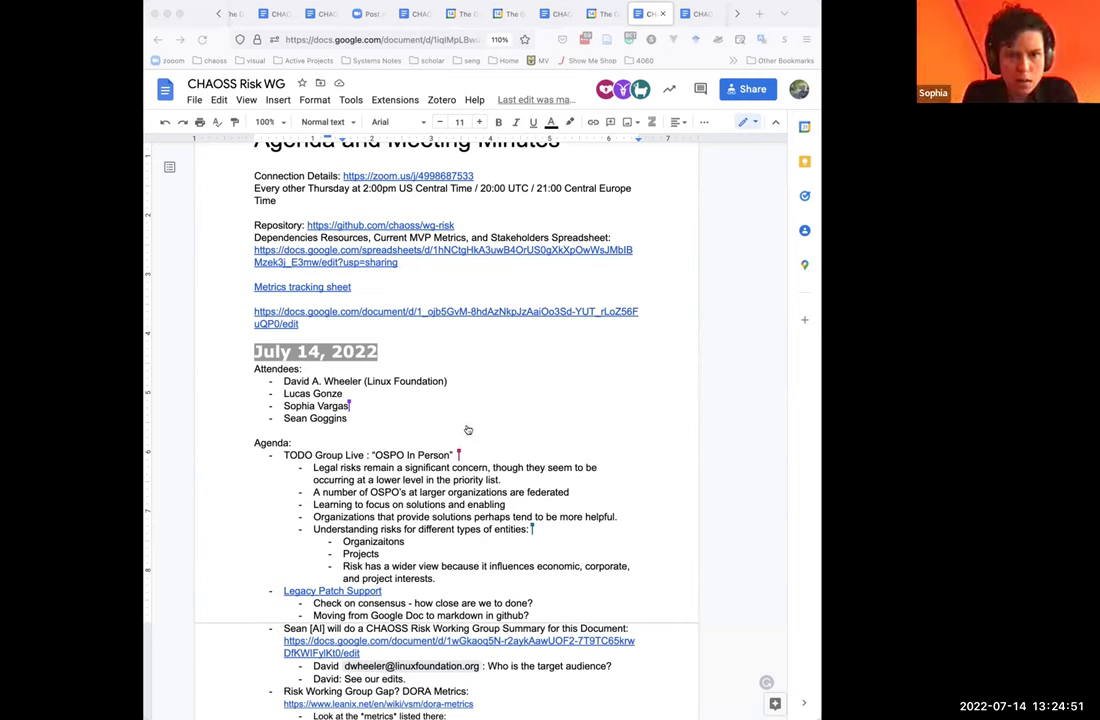
pyautogui.press('super+9')
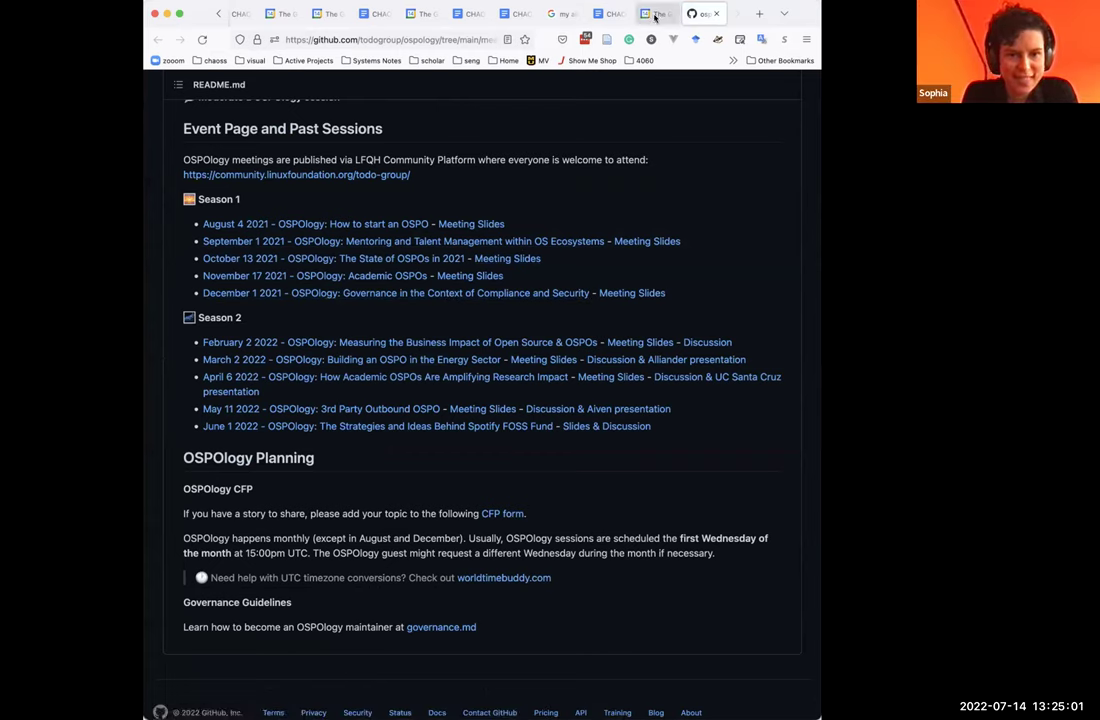
# Open the '[DRAFT] Quick Guide for Evaluating Open Source Software' from the Risk WG agenda's summary doc link.
pyautogui.click(603, 14)
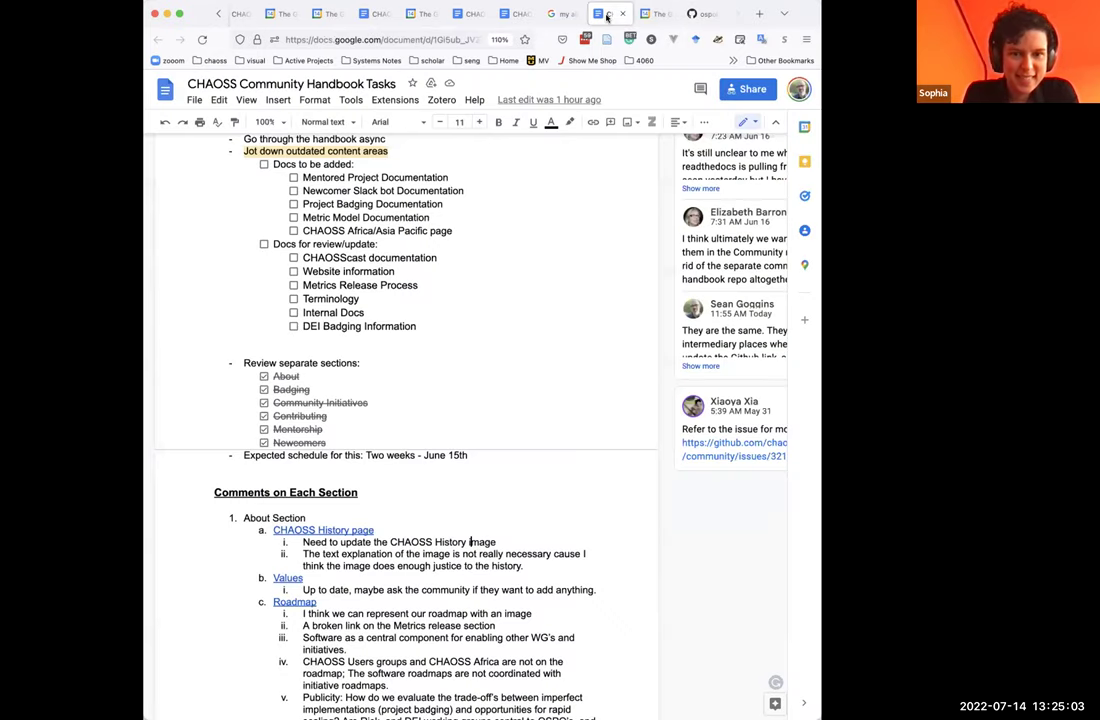
pyautogui.click(508, 14)
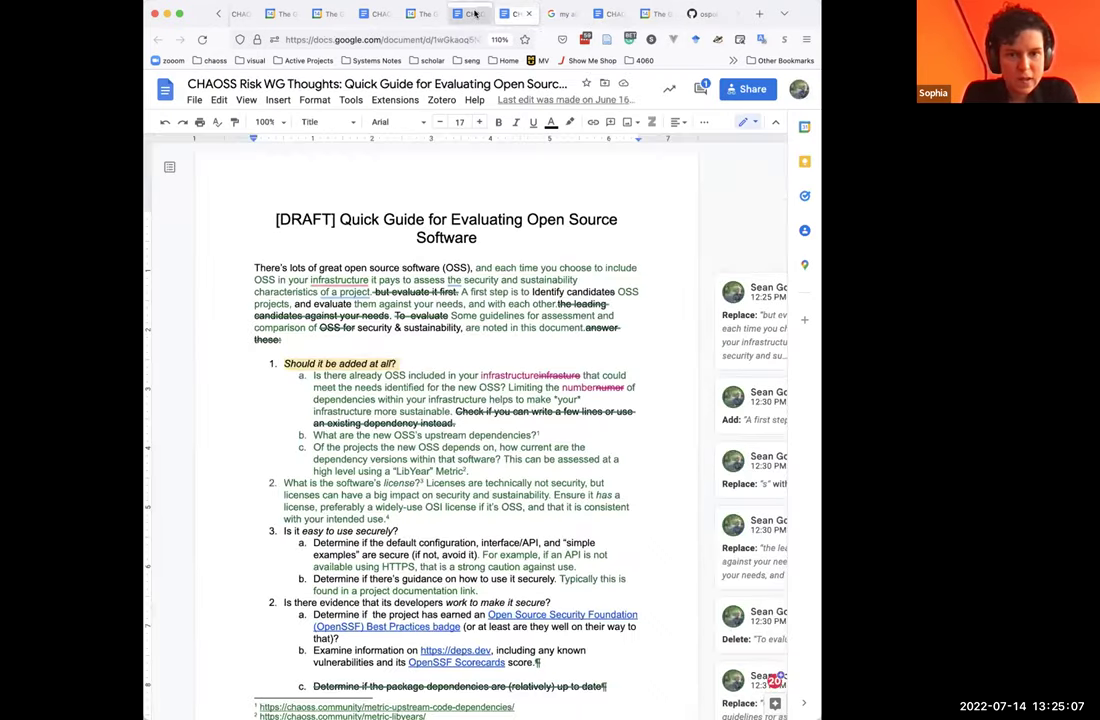
pyautogui.click(468, 14)
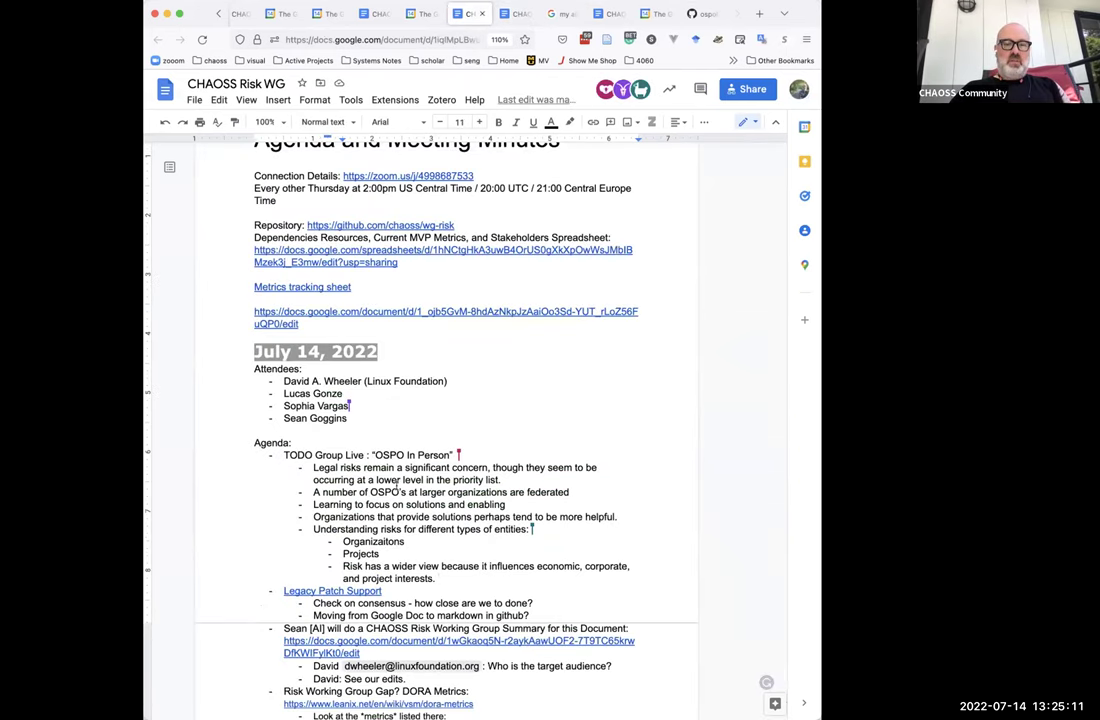
pyautogui.scroll(-1, 388, 589)
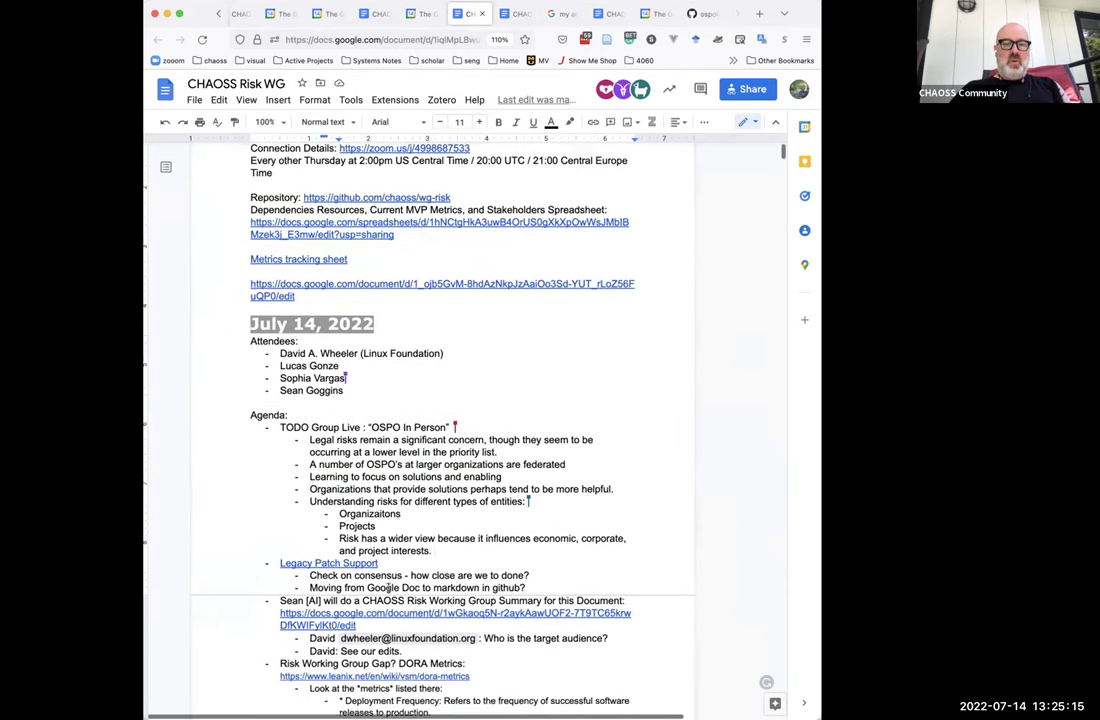
pyautogui.scroll(-2, 388, 589)
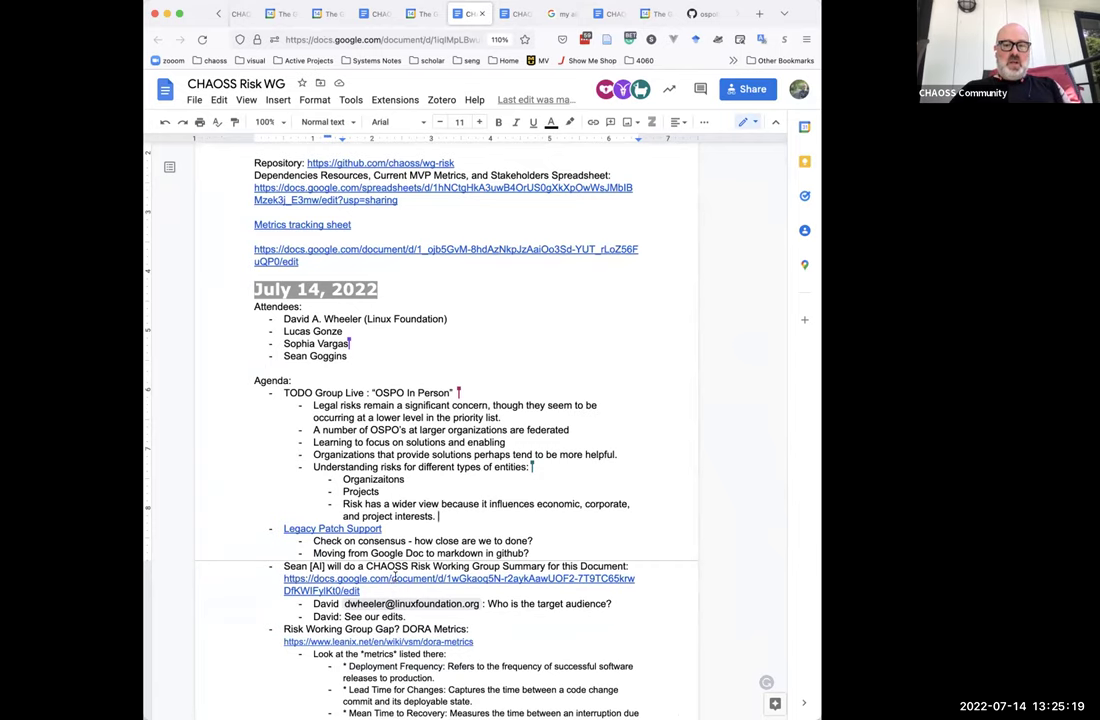
pyautogui.click(395, 578)
pyautogui.click(381, 610)
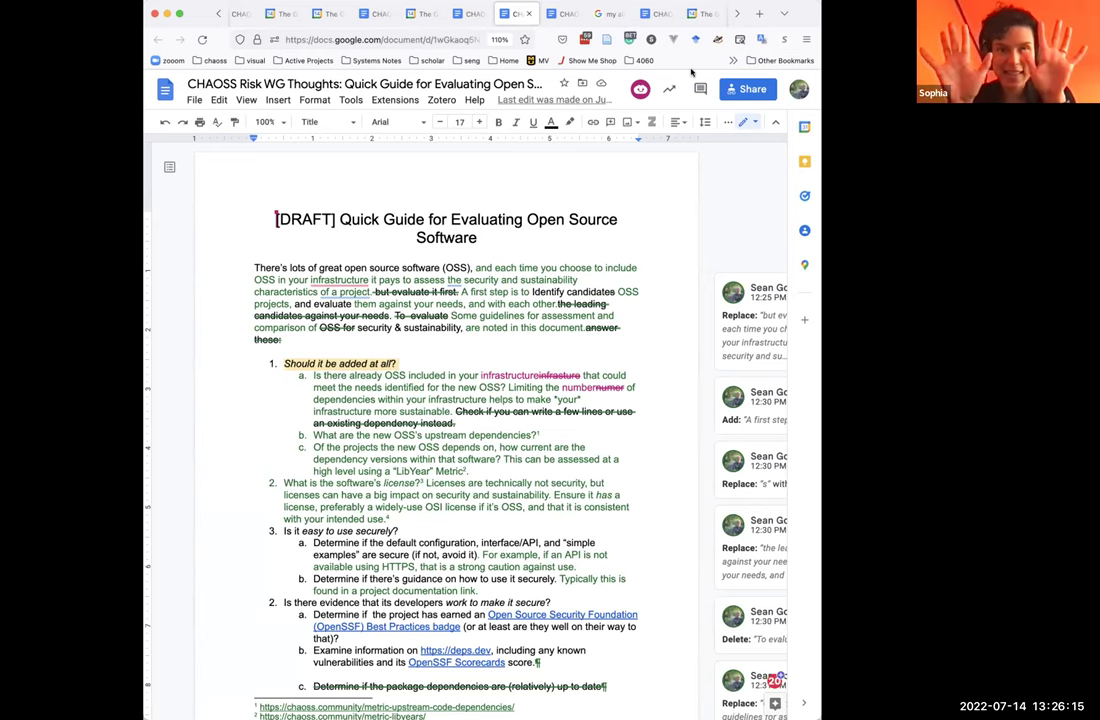
# Copy the Quick Guide's anyone-with-the-link edit share link and close the sharing settings.
pyautogui.click(668, 89)
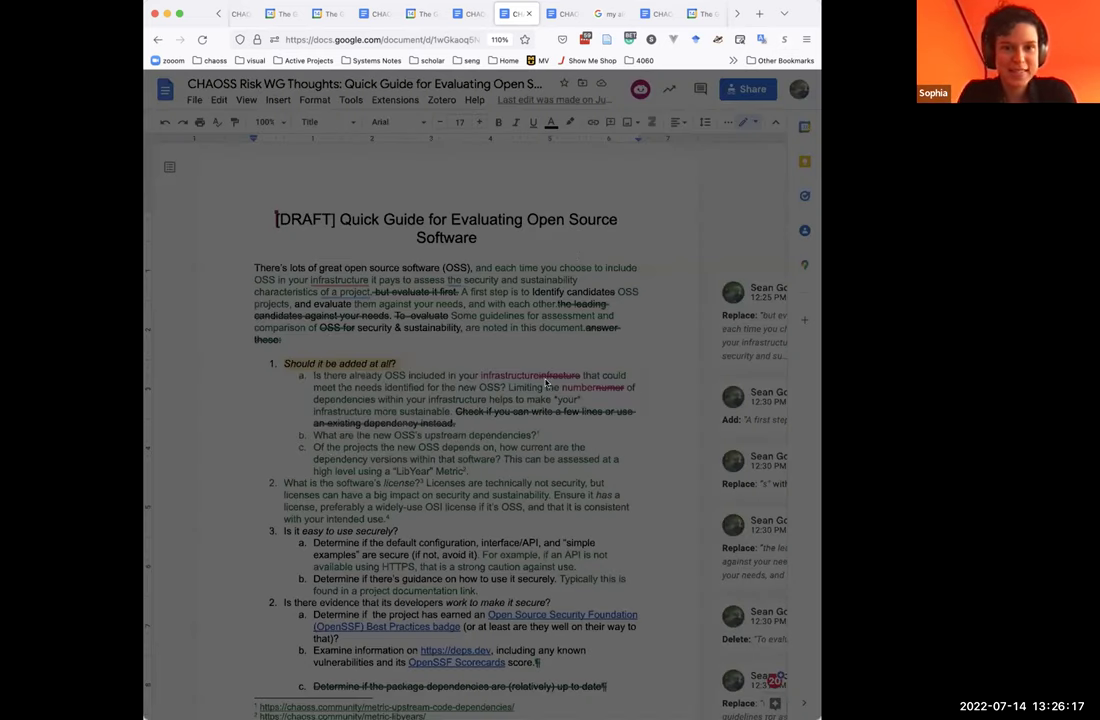
pyautogui.moveTo(514, 438)
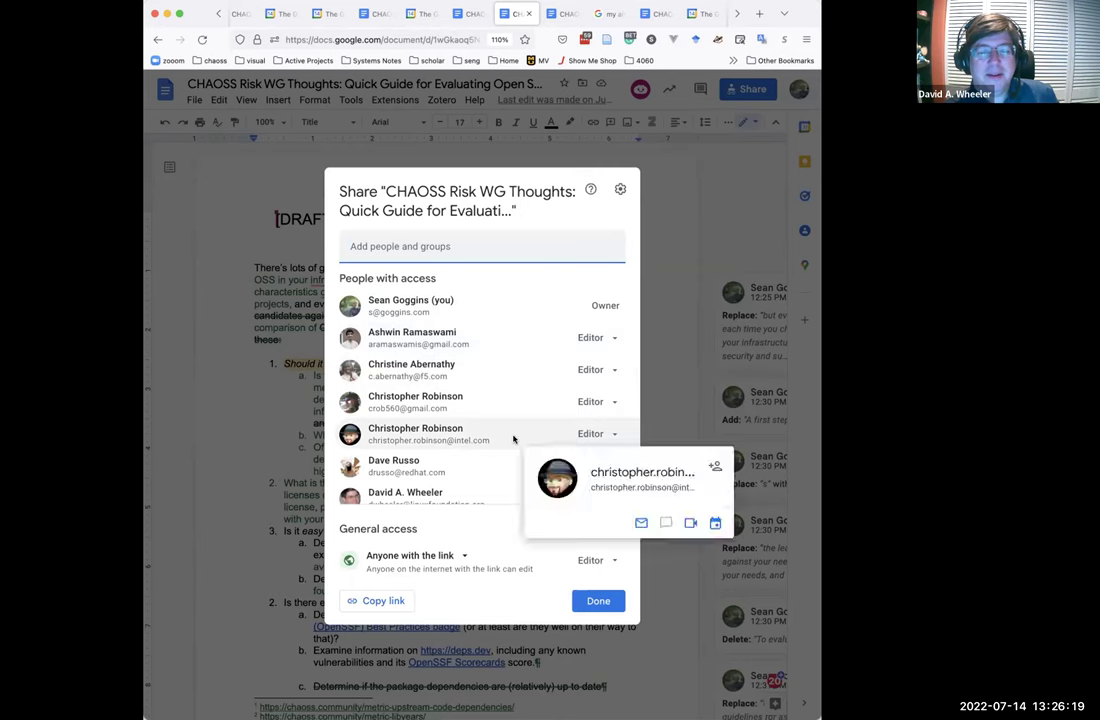
pyautogui.scroll(-3, 514, 438)
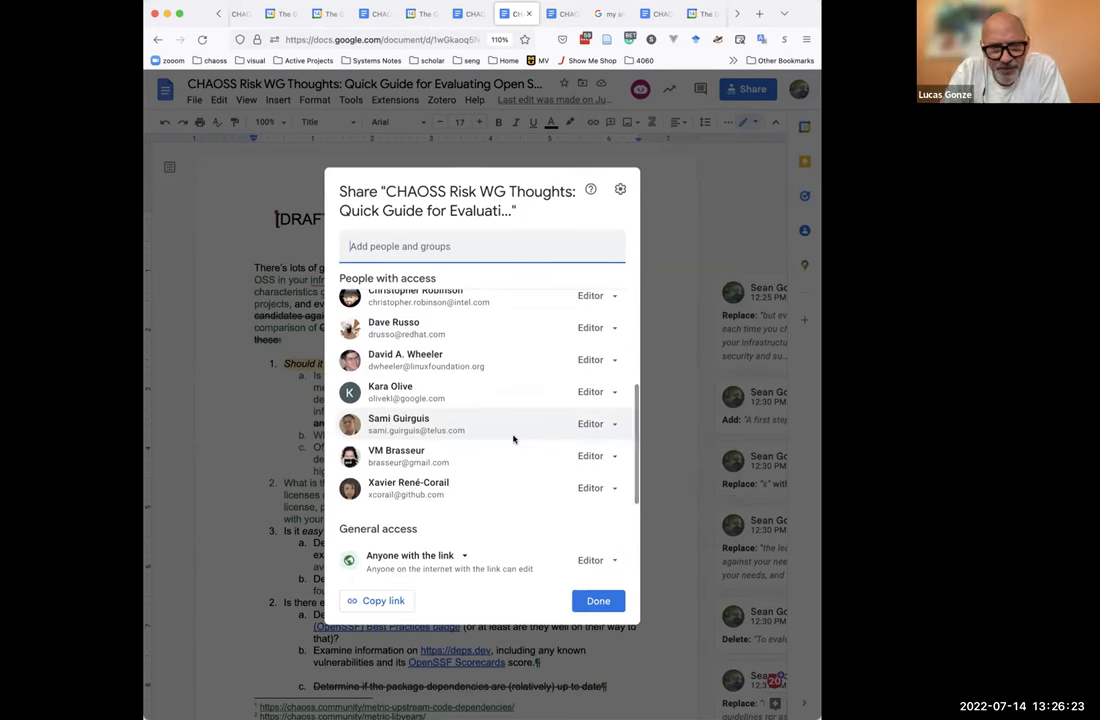
pyautogui.click(386, 598)
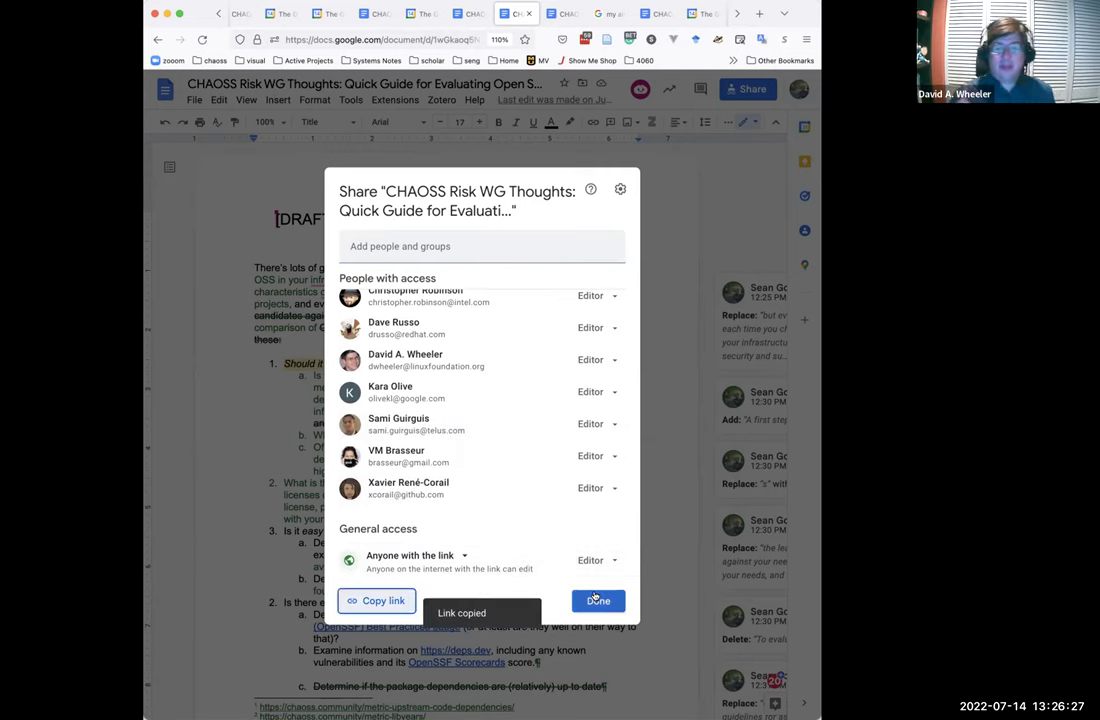
pyautogui.click(597, 600)
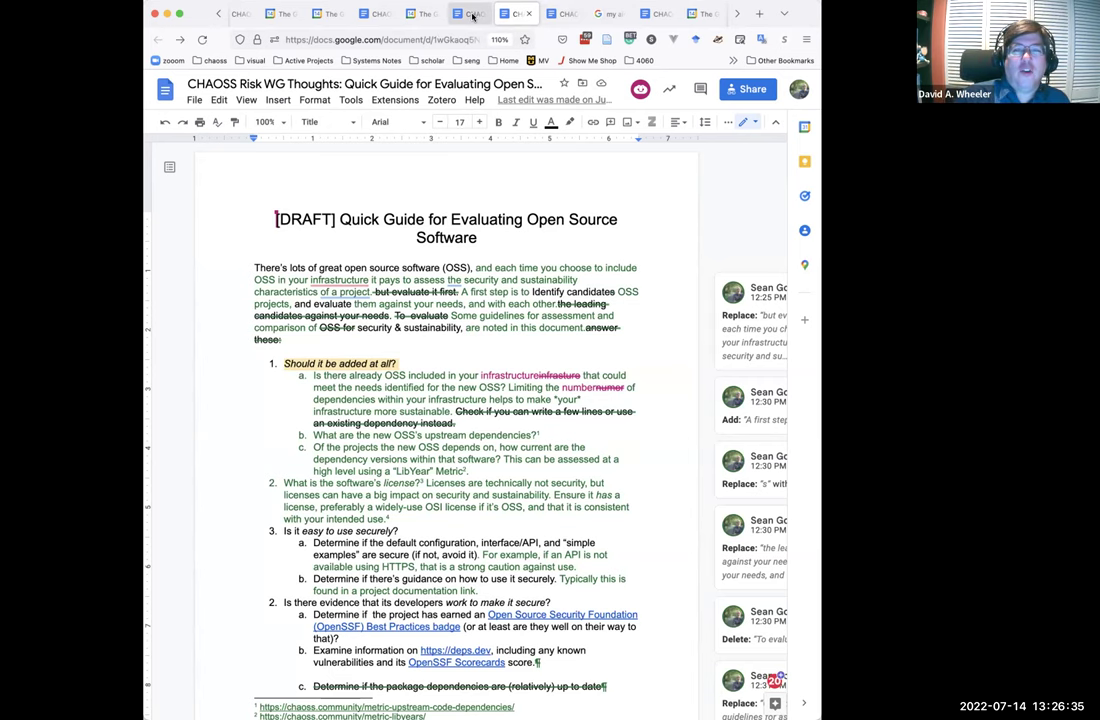
# Open the Draft guide linked in the Risk WG's June 2, 2022 agenda in a new tab.
pyautogui.click(473, 14)
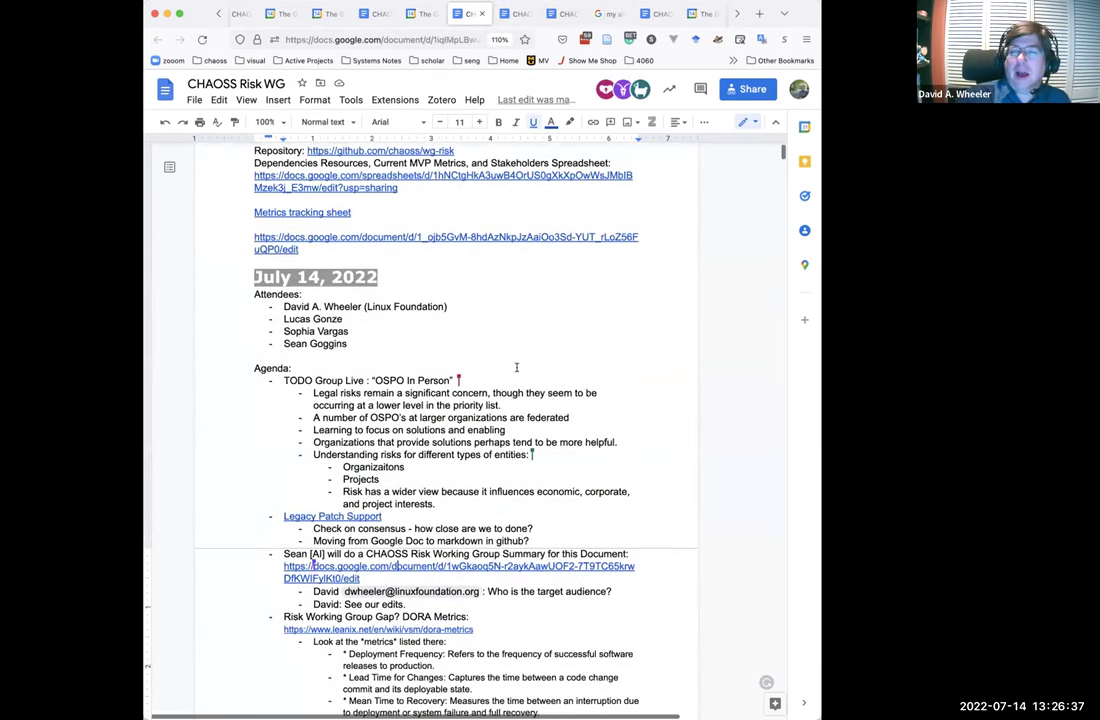
pyautogui.scroll(-5, 516, 367)
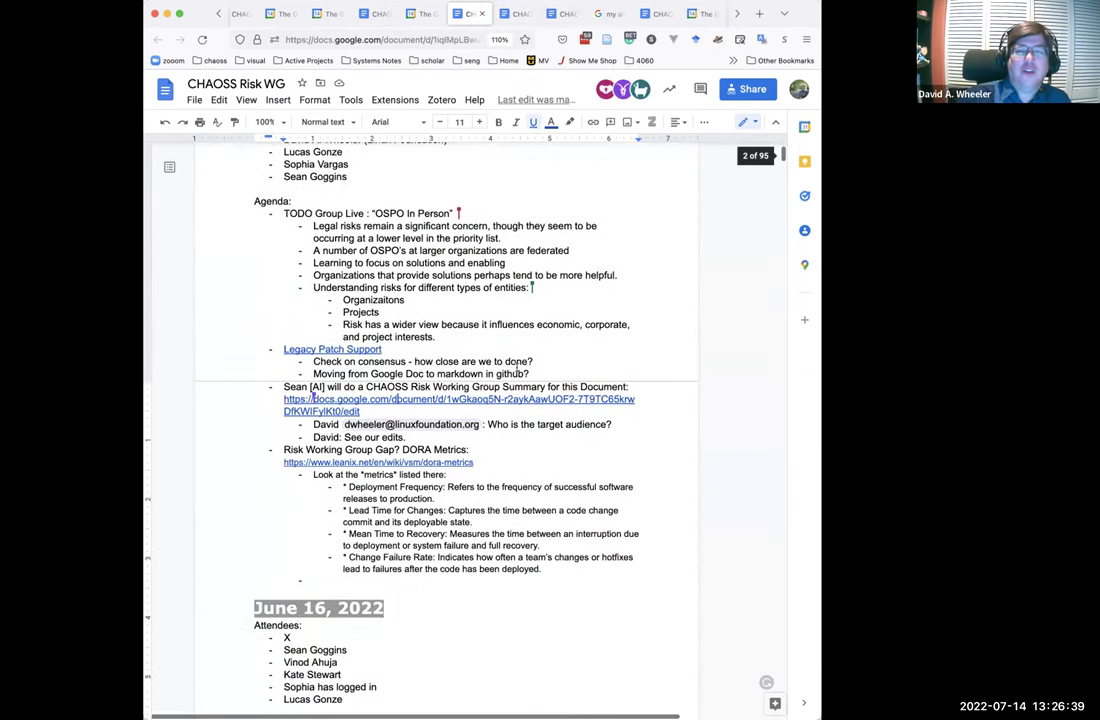
pyautogui.scroll(-10, 516, 367)
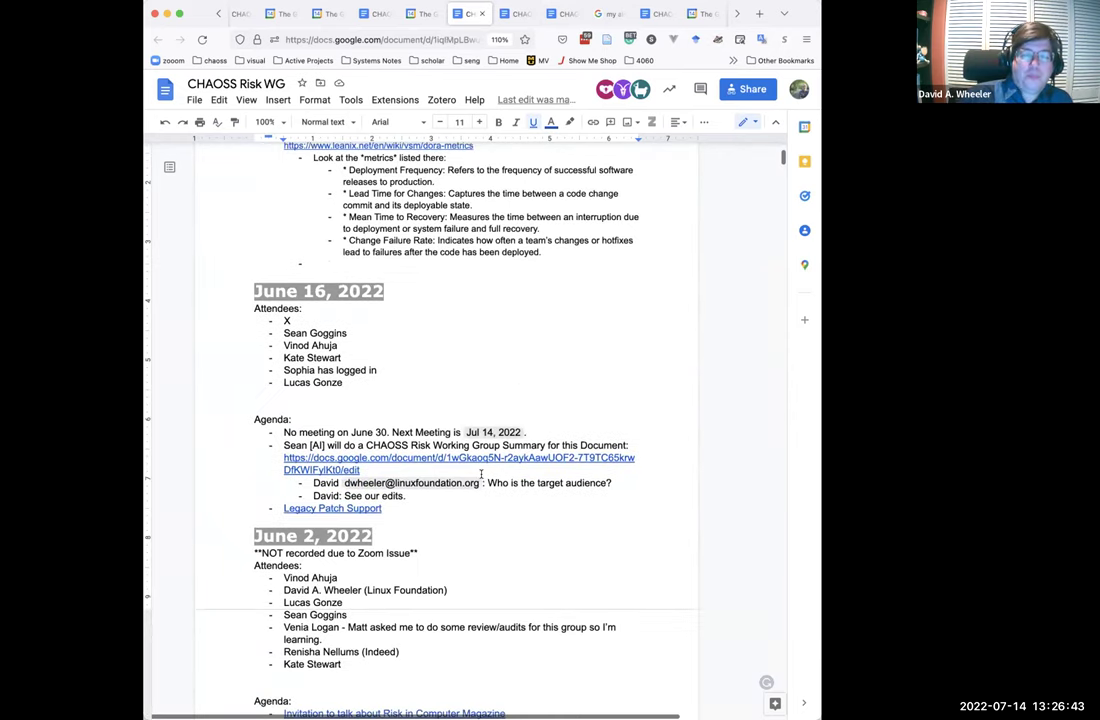
pyautogui.scroll(-10, 505, 415)
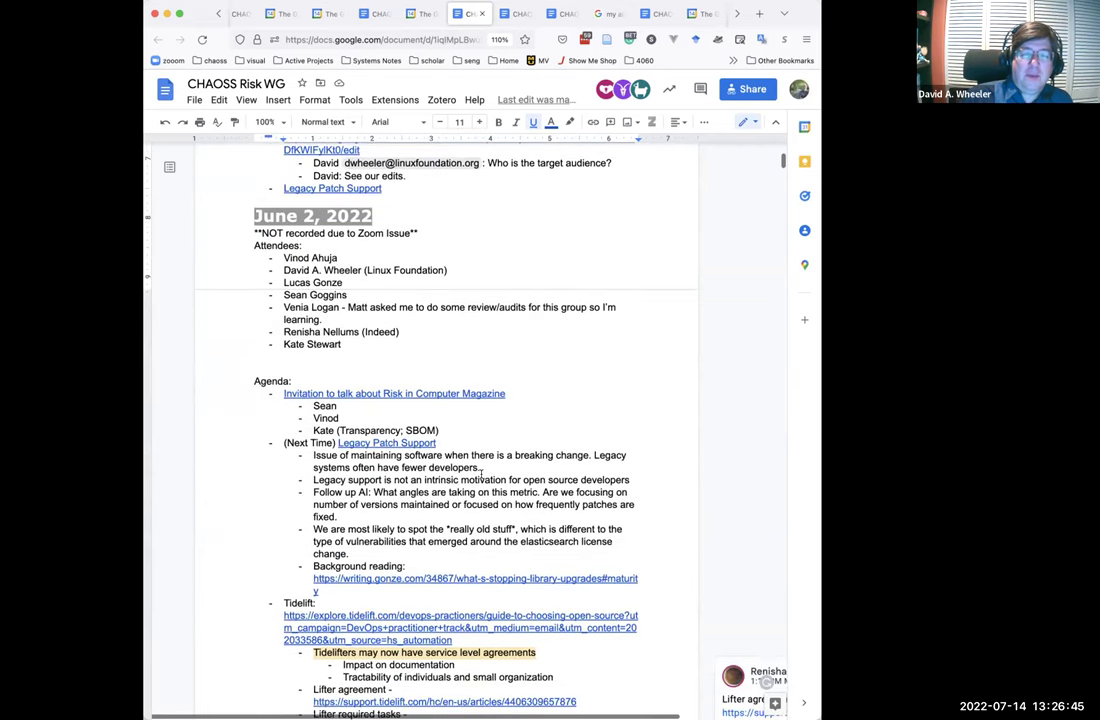
pyautogui.scroll(-2, 482, 476)
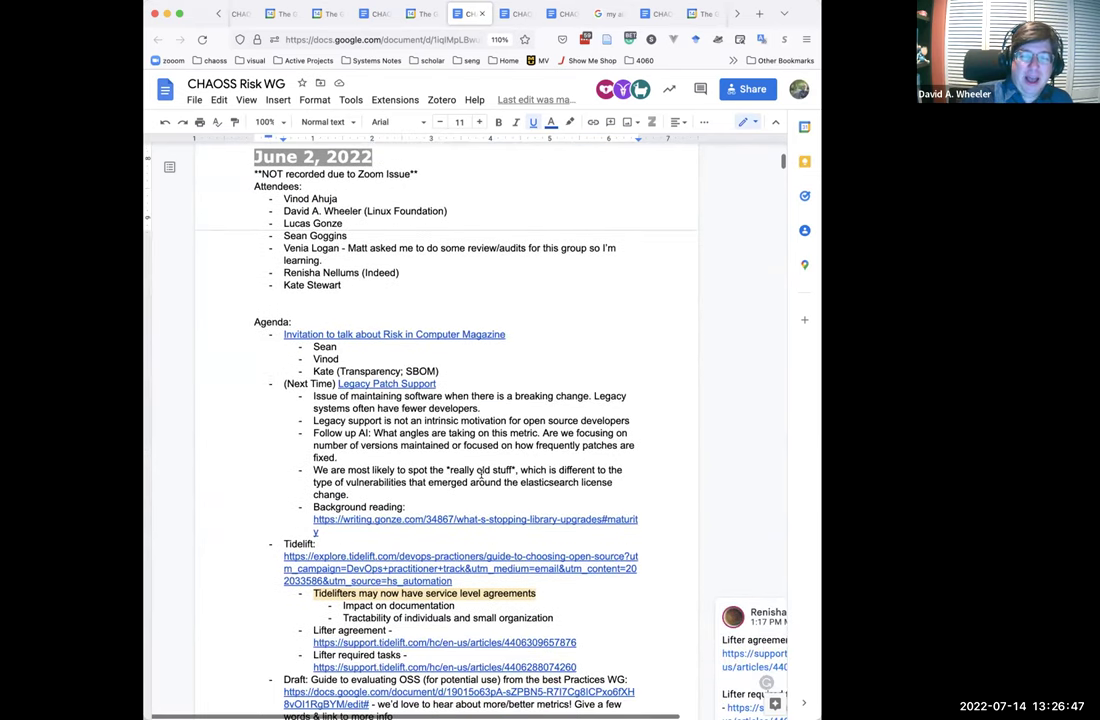
pyautogui.scroll(-6, 481, 476)
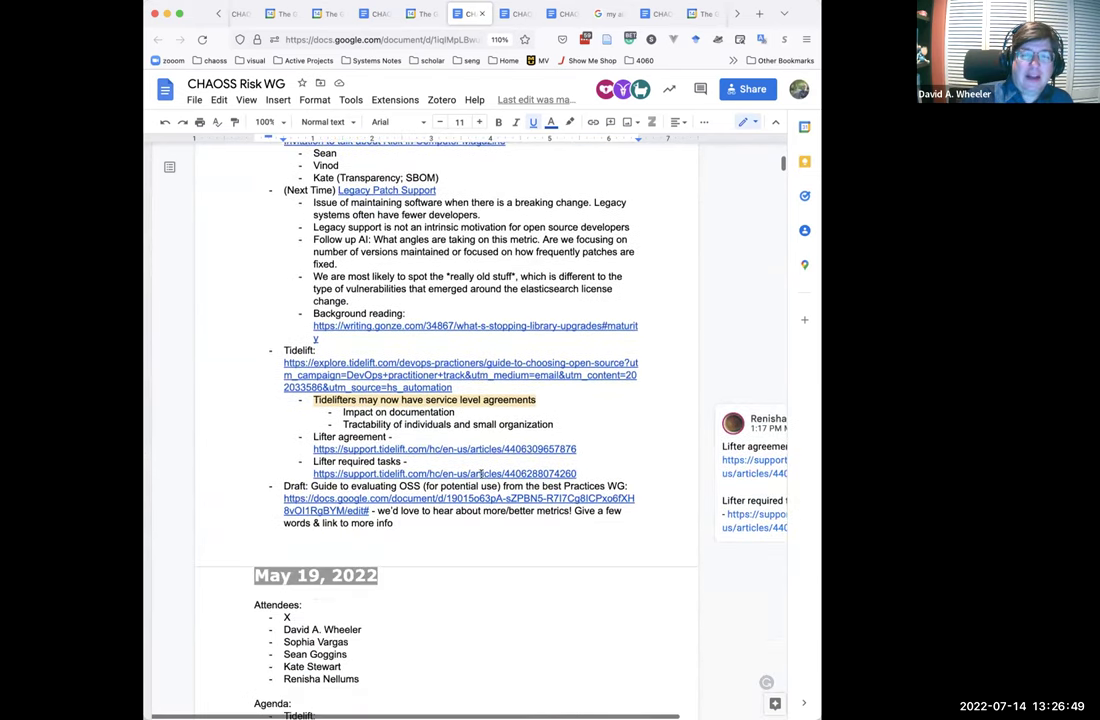
pyautogui.click(493, 503)
pyautogui.click(385, 528)
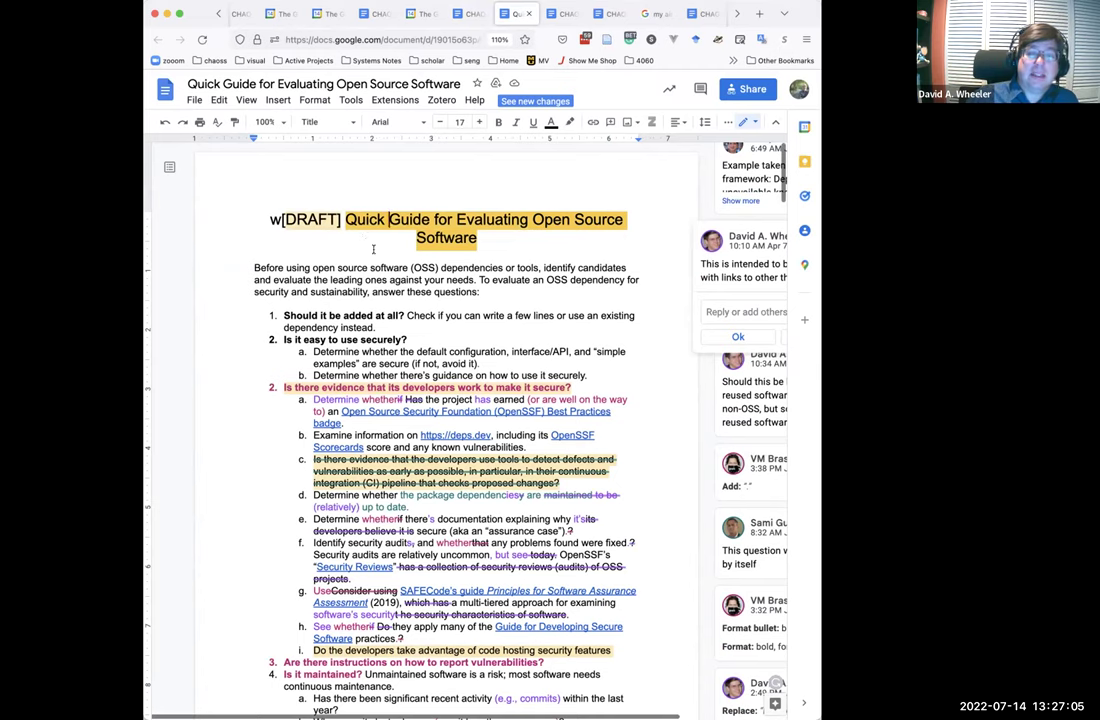
pyautogui.click(479, 287)
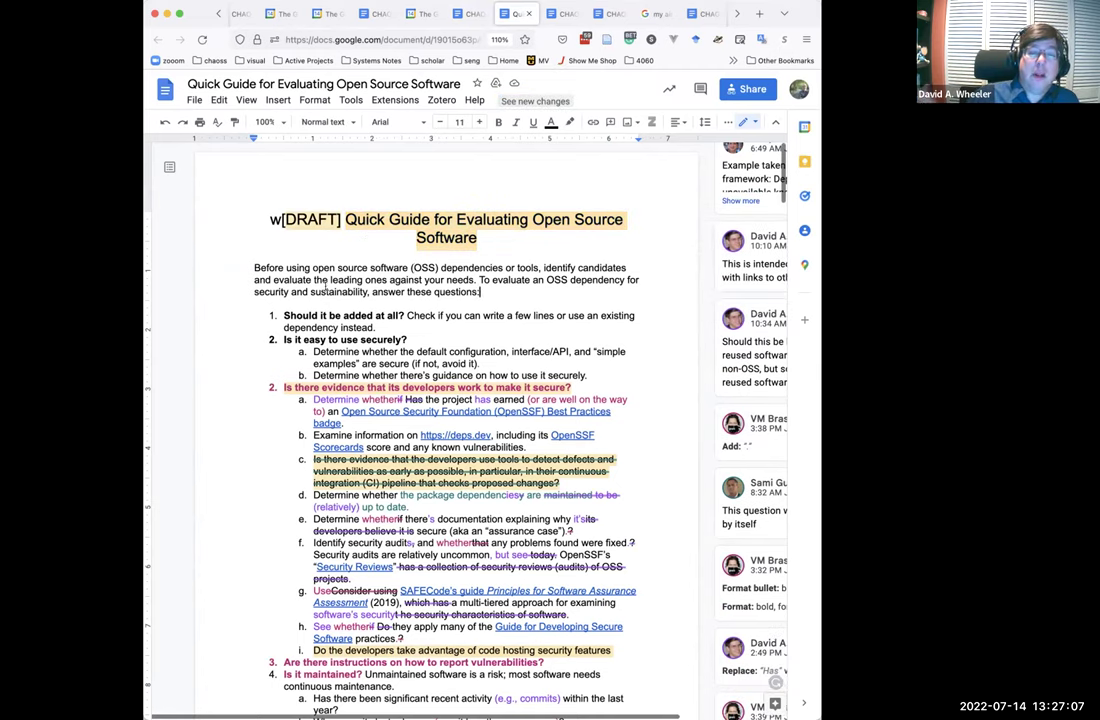
# Under the title, write that the CHAOSS Risk Working Group made suggestions on a copy, to be merged.
pyautogui.moveTo(479, 287); pyautogui.dragTo(213, 263)
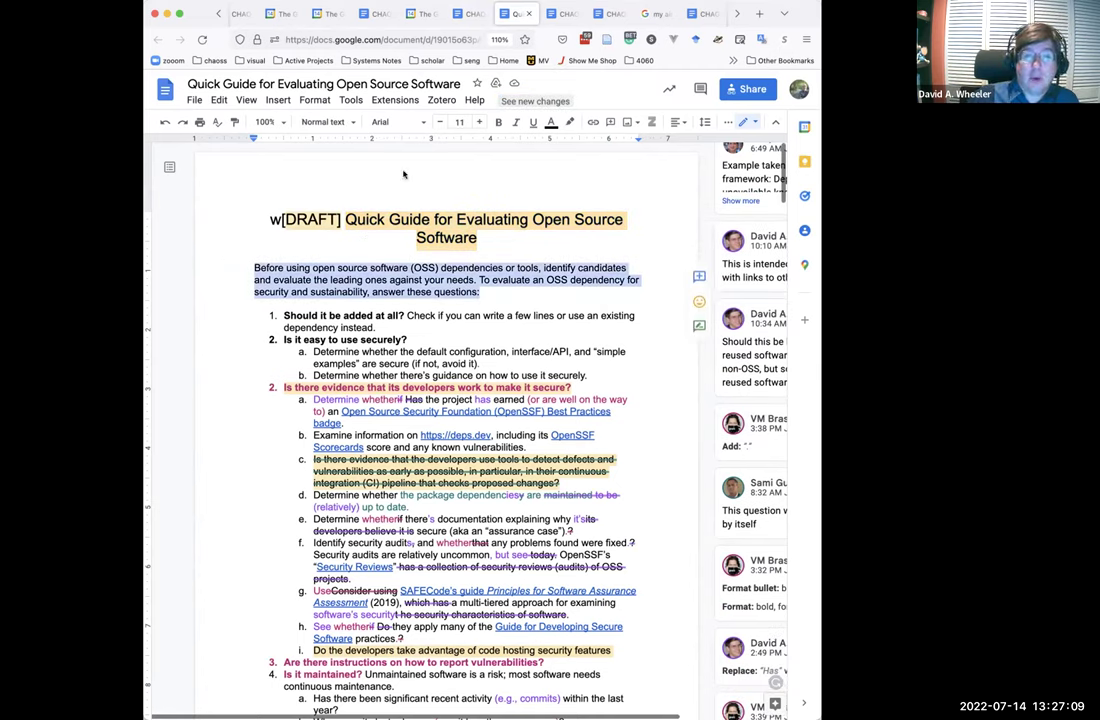
pyautogui.click(495, 237)
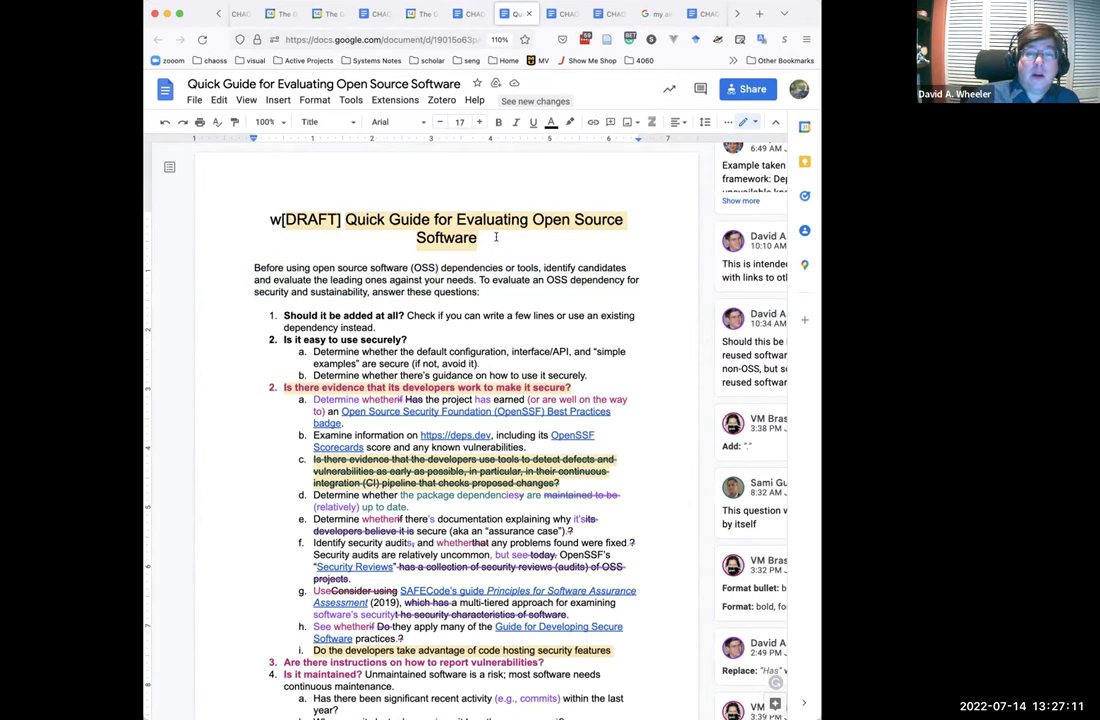
pyautogui.press('Return')
pyautogui.press('Return')
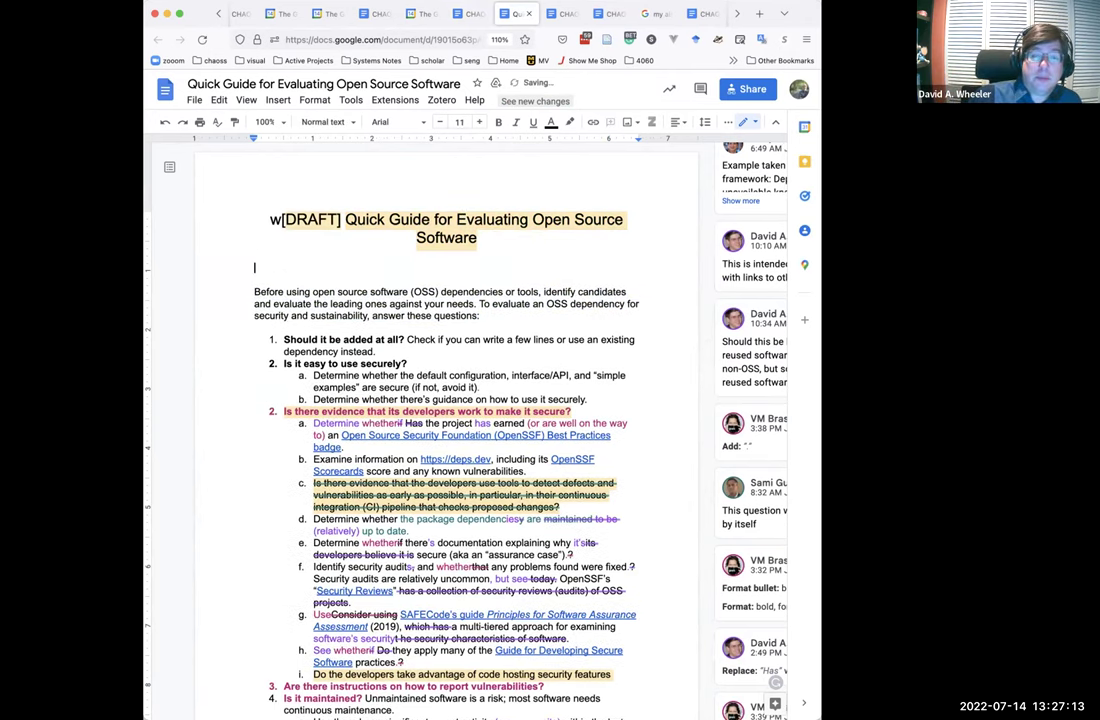
pyautogui.write('The CHAO')
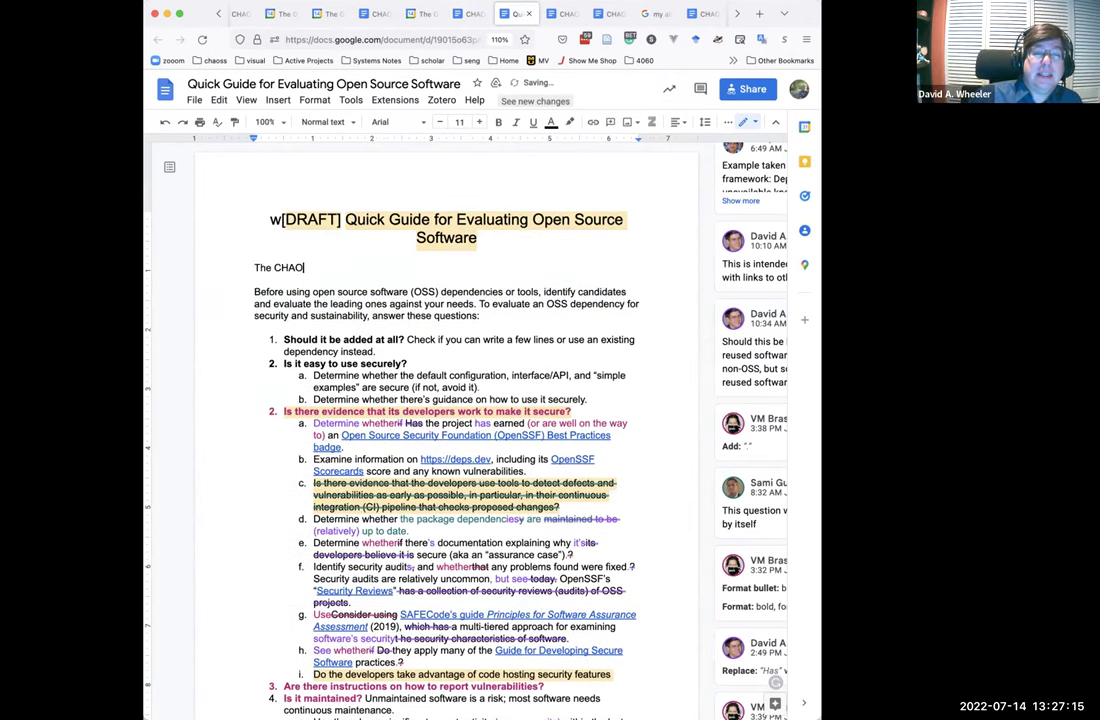
pyautogui.write('SS Risk Wo')
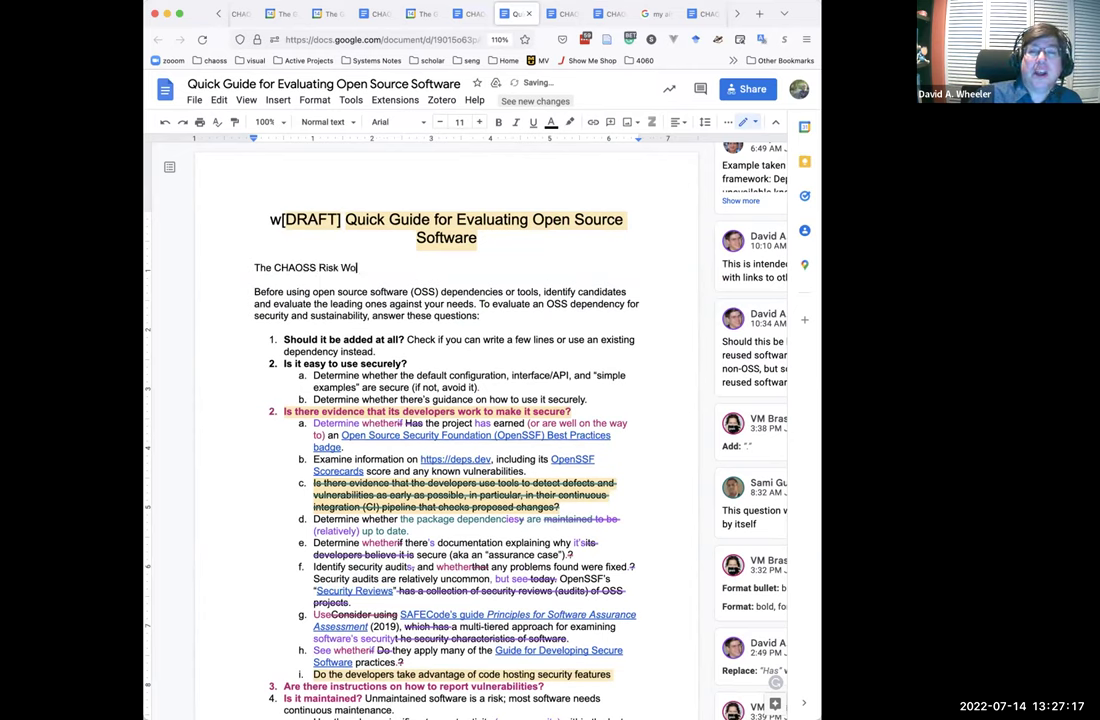
pyautogui.write('rking Group')
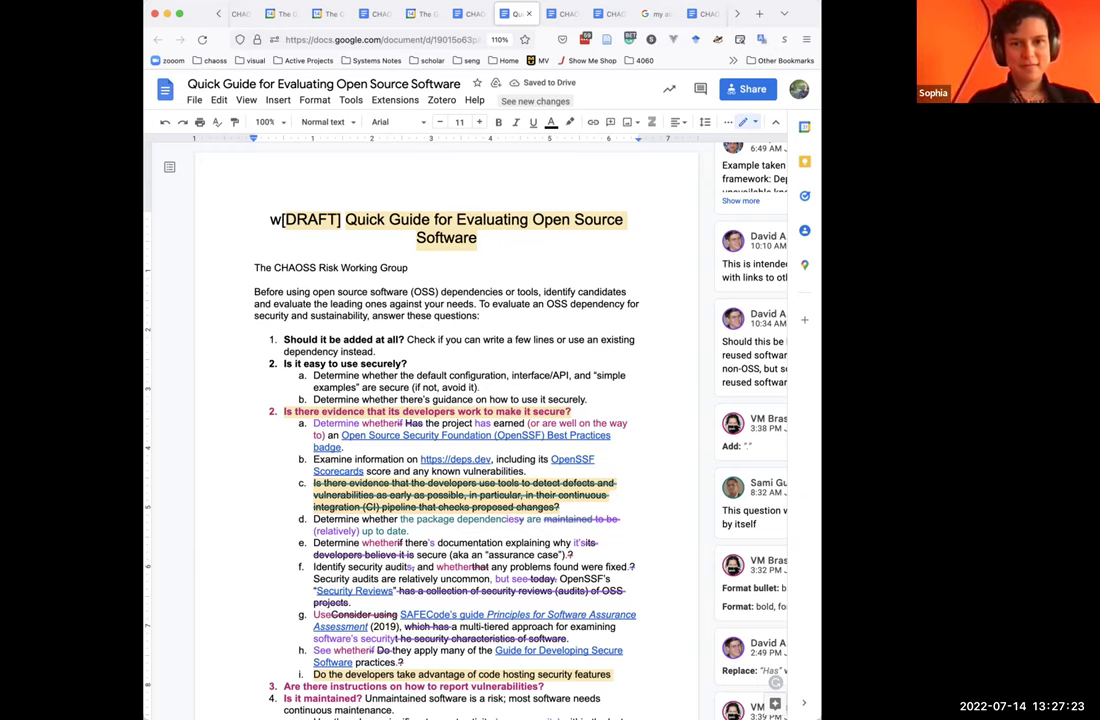
pyautogui.write('oMade some edit')
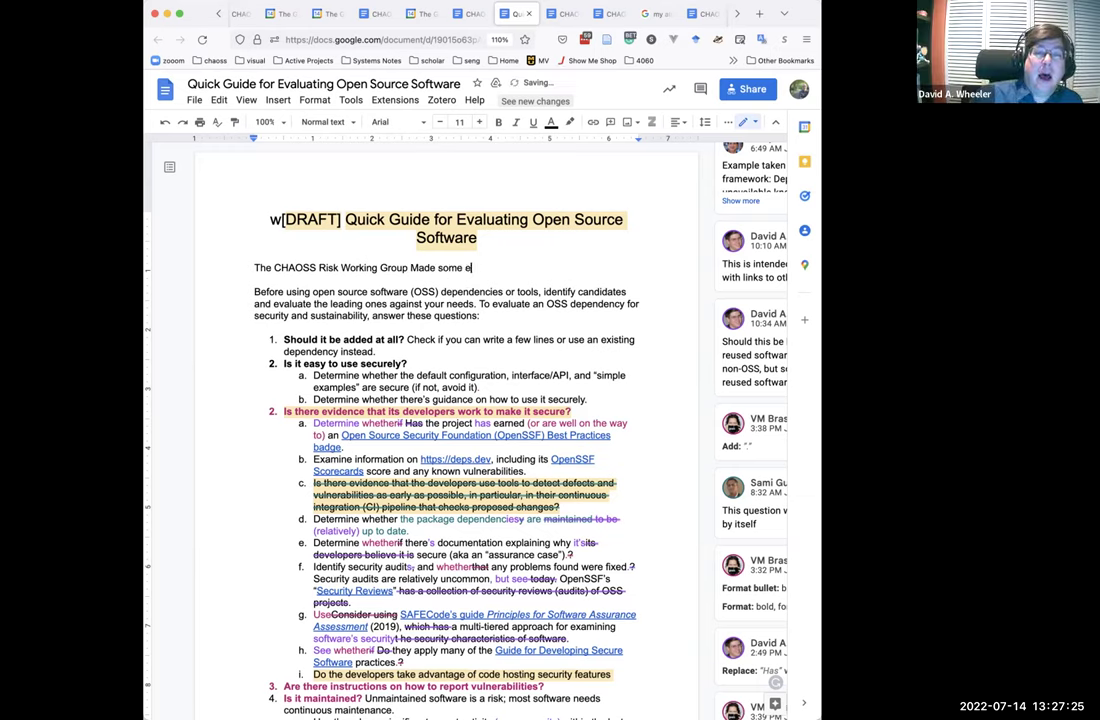
pyautogui.press('BackSpace')
pyautogui.press('BackSpace')
pyautogui.press('BackSpace')
pyautogui.press('BackSpace')
pyautogui.write('suggestions on ')
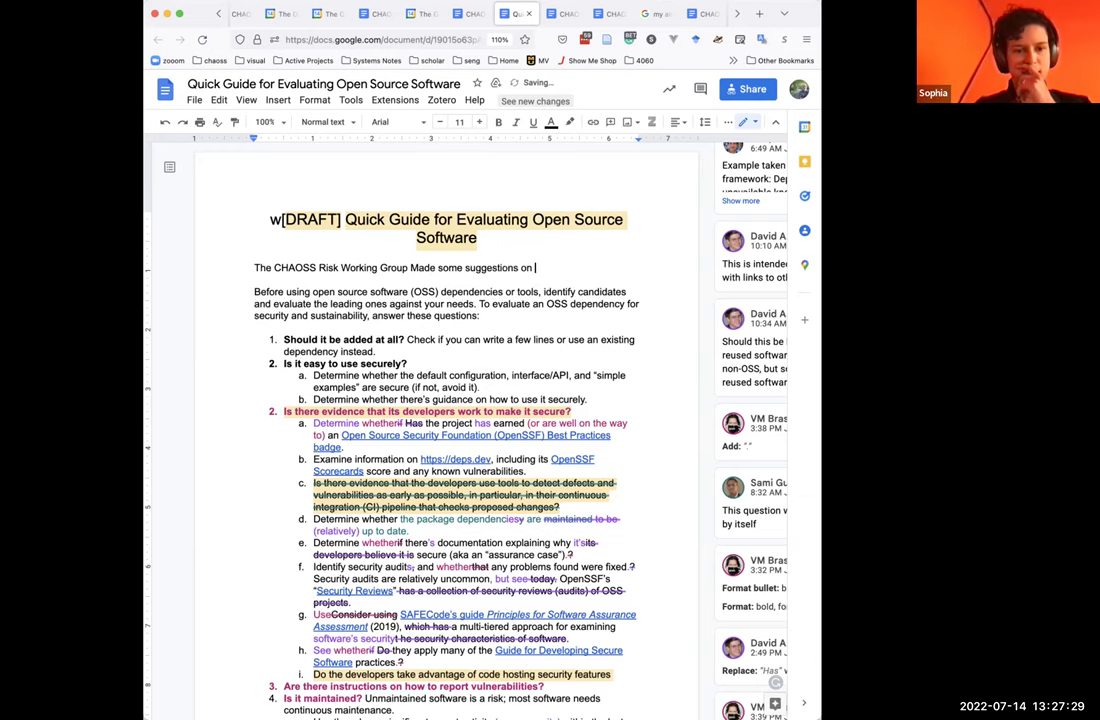
pyautogui.write('a copy of thi')
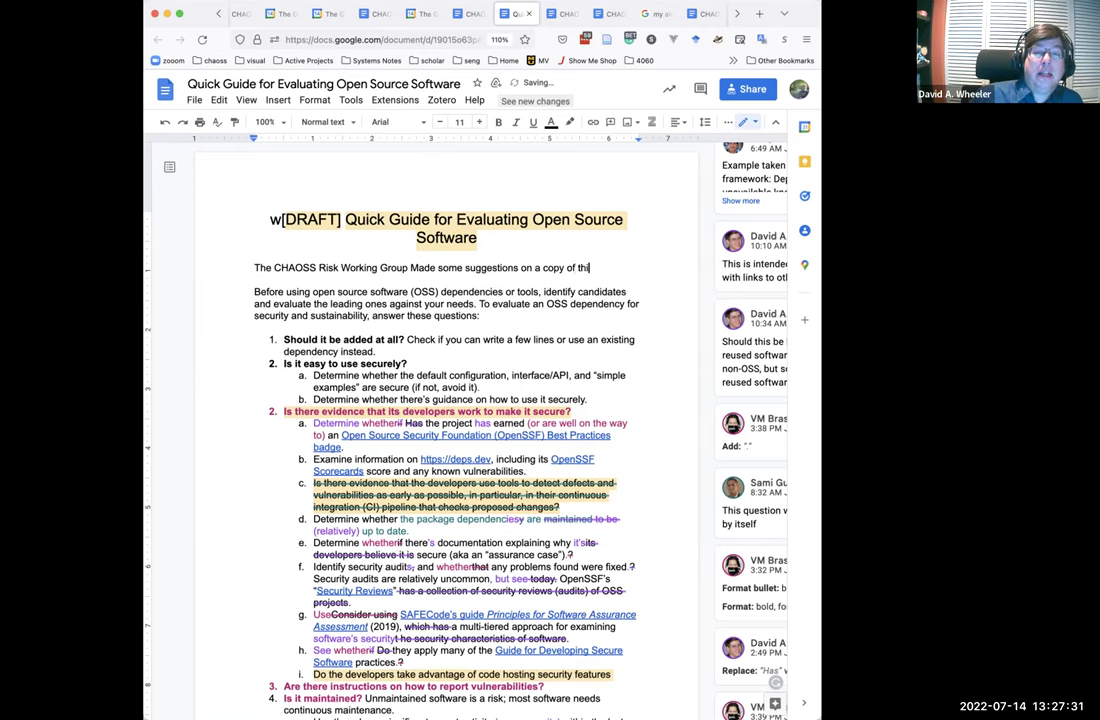
pyautogui.write('s document')
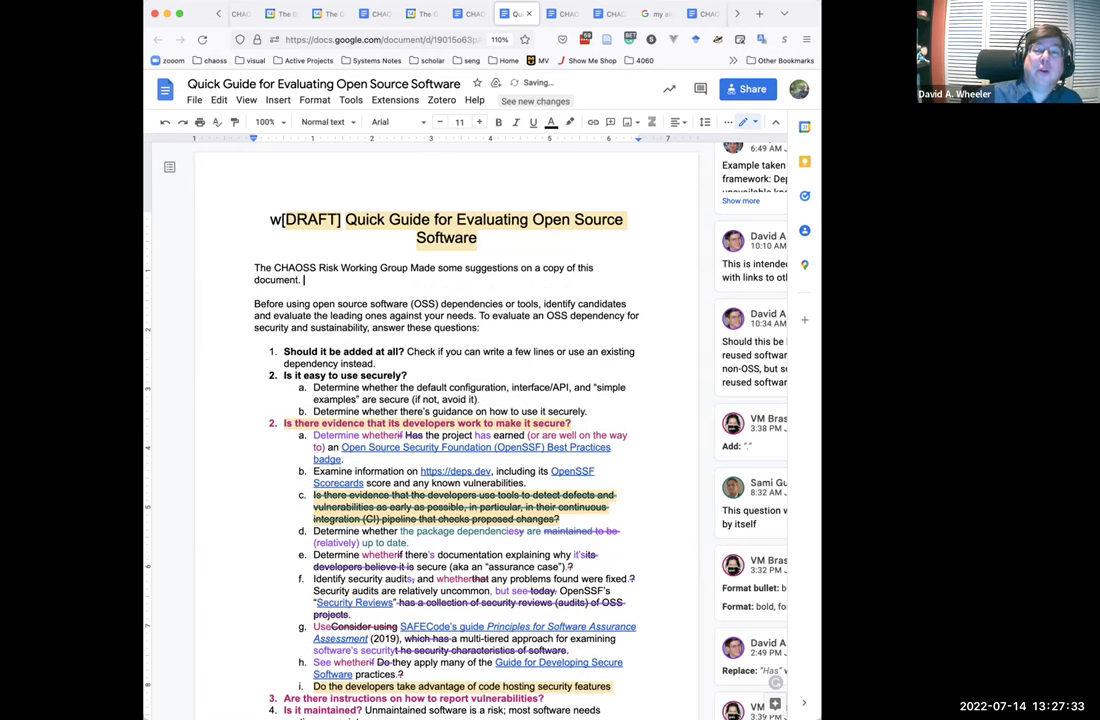
pyautogui.write('. We will work on merging our edits. Meanwhil')
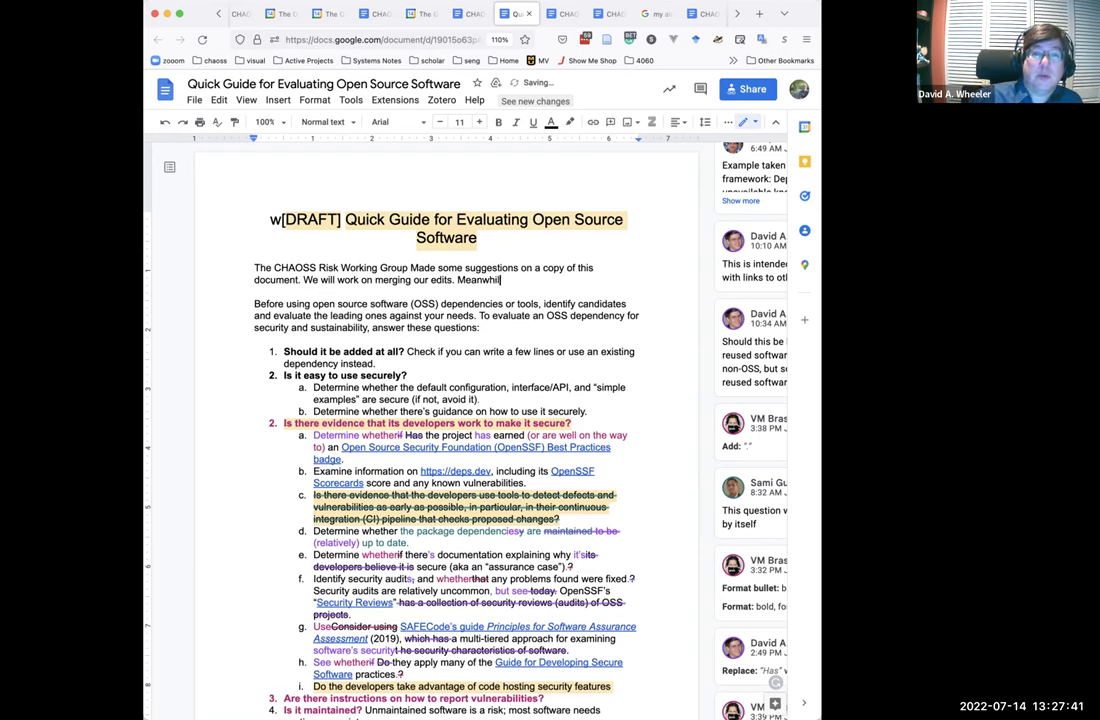
pyautogui.write('e they are here')
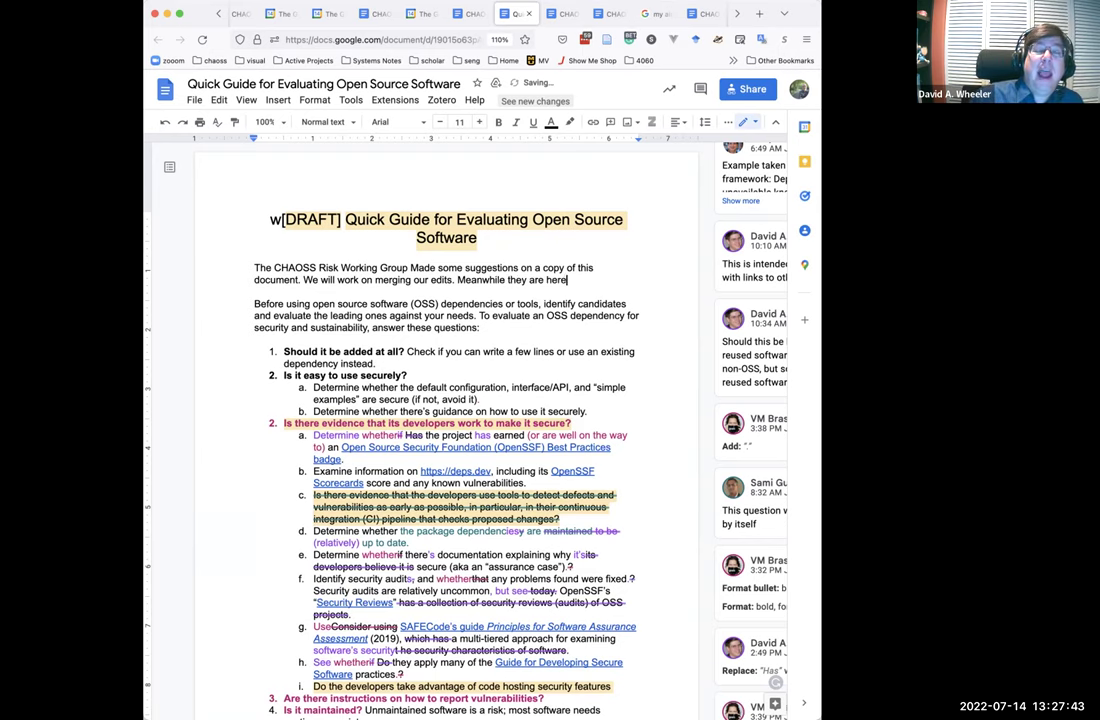
pyautogui.write(':')
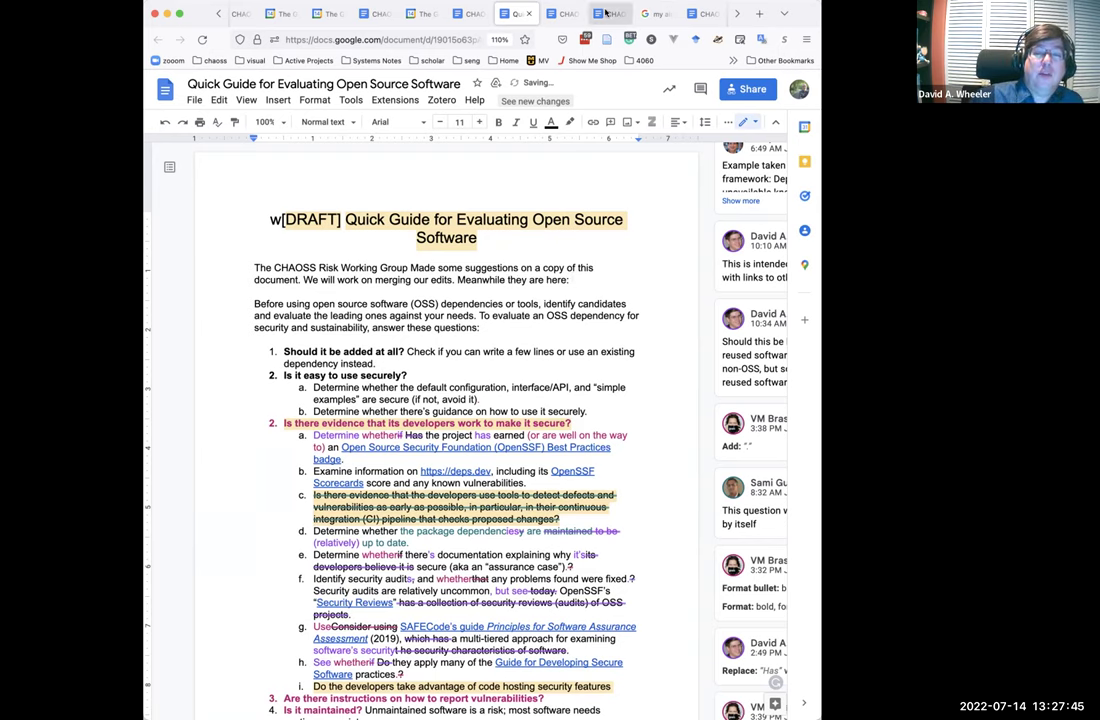
# Copy the Risk WG Thoughts doc URL and paste it after 'Meanwhile they are here:' in the Quick Guide.
pyautogui.click(605, 13)
pyautogui.click(436, 34)
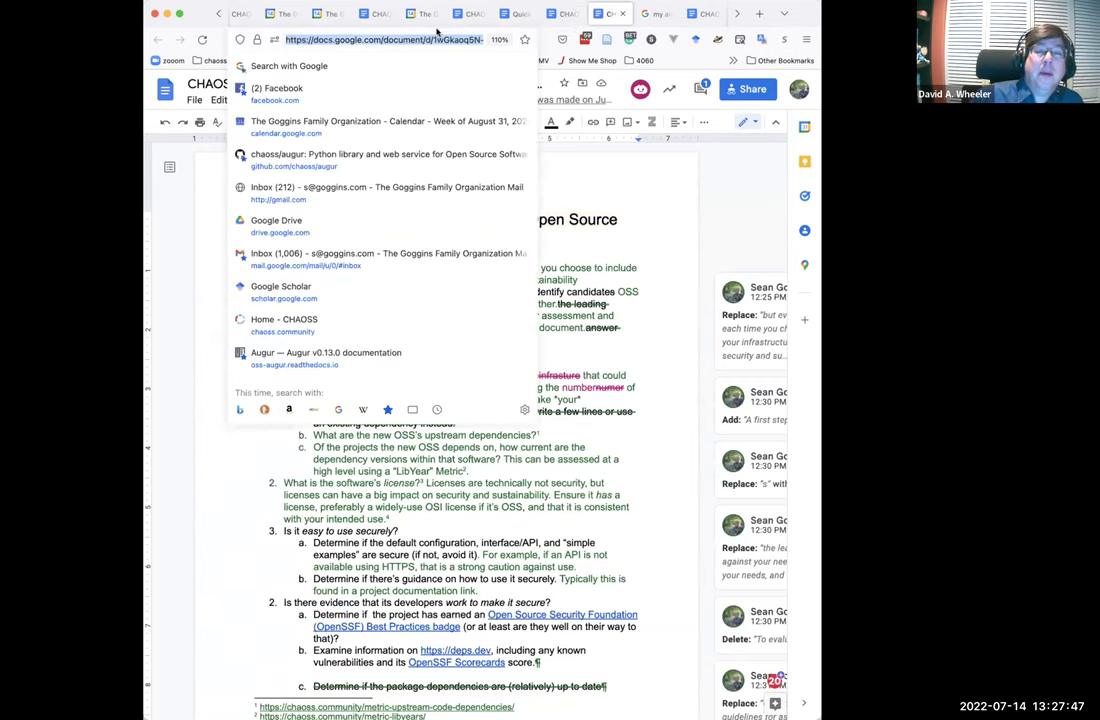
pyautogui.click(562, 13)
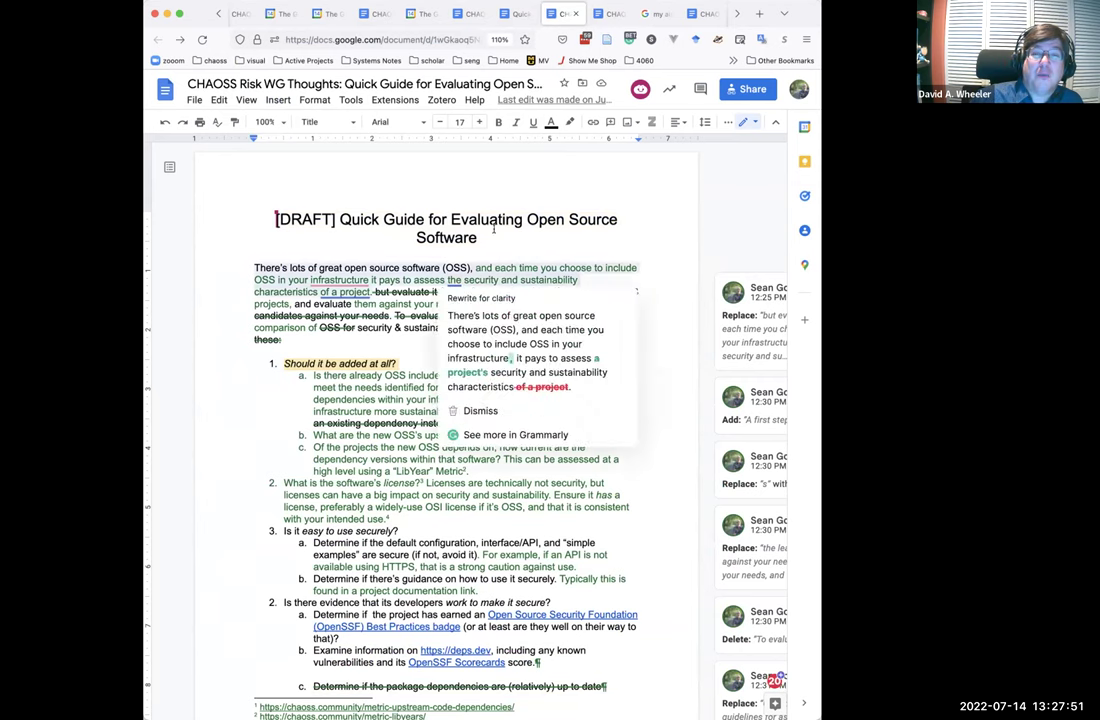
pyautogui.click(701, 14)
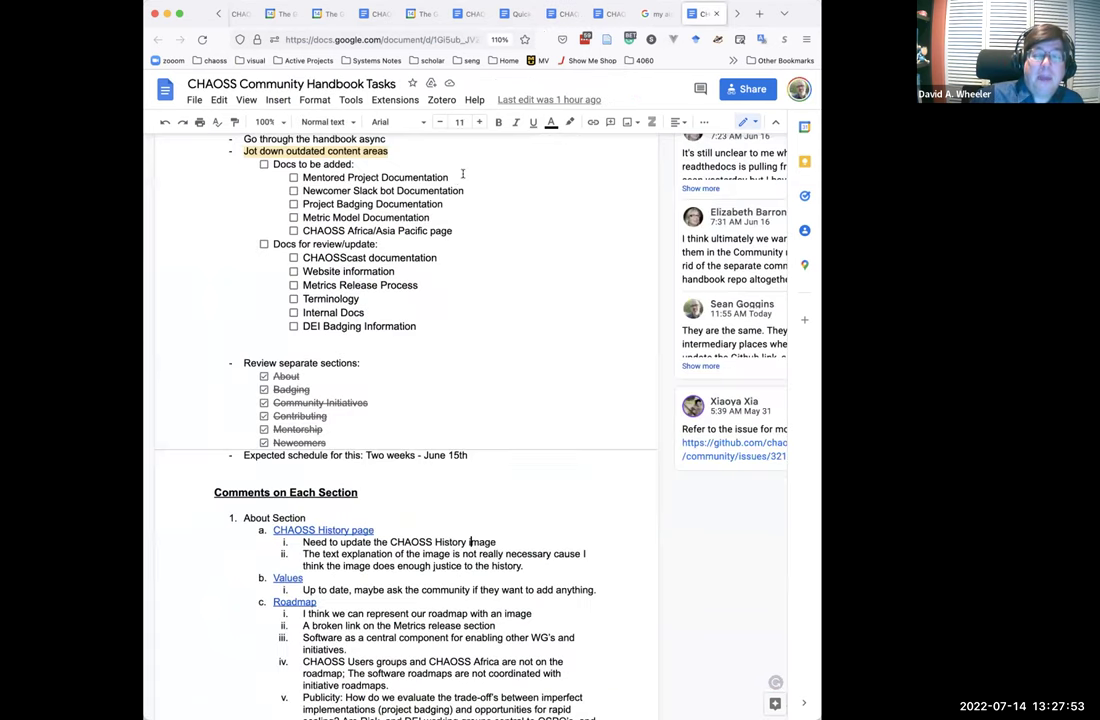
pyautogui.click(614, 14)
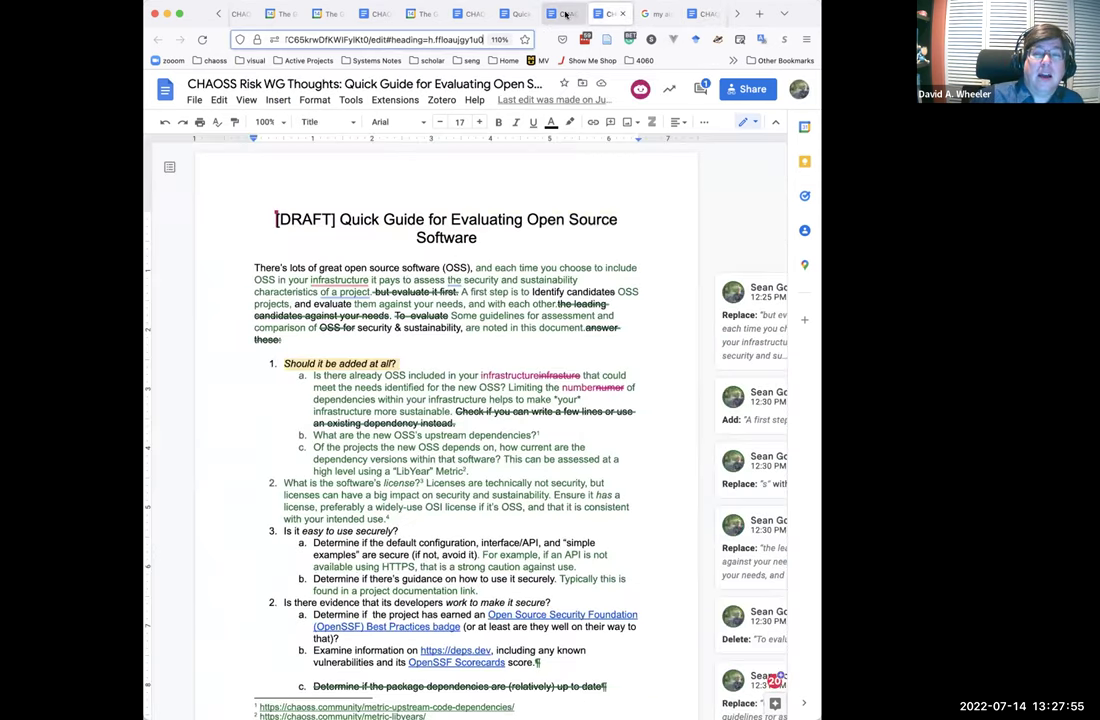
pyautogui.click(512, 14)
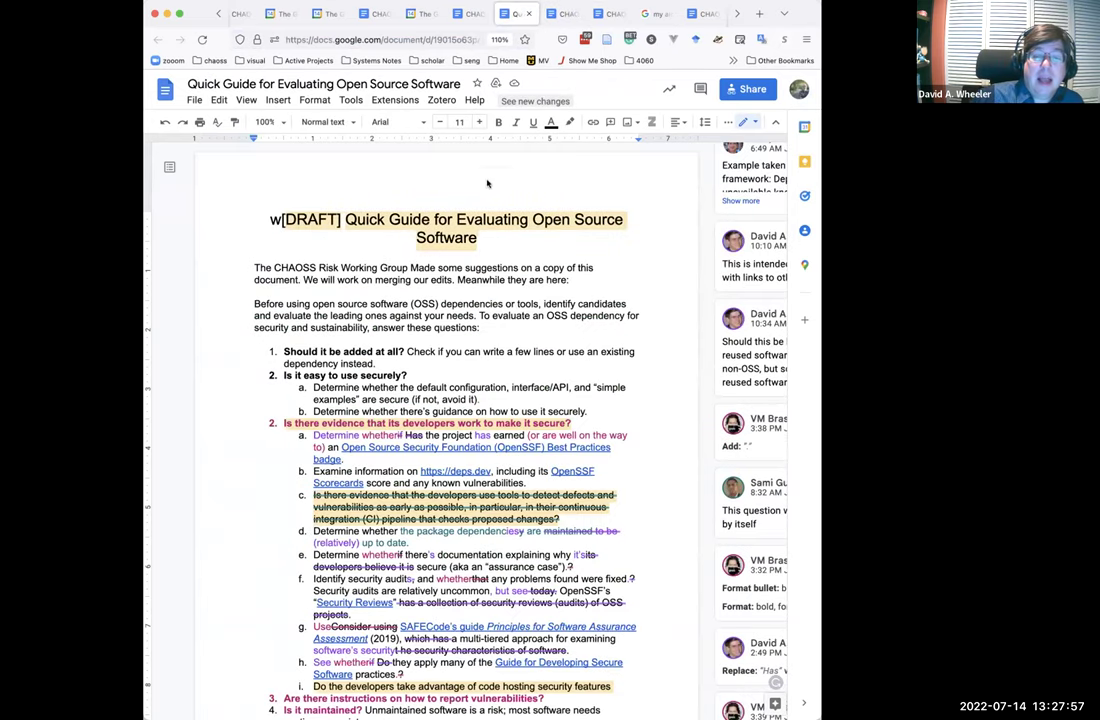
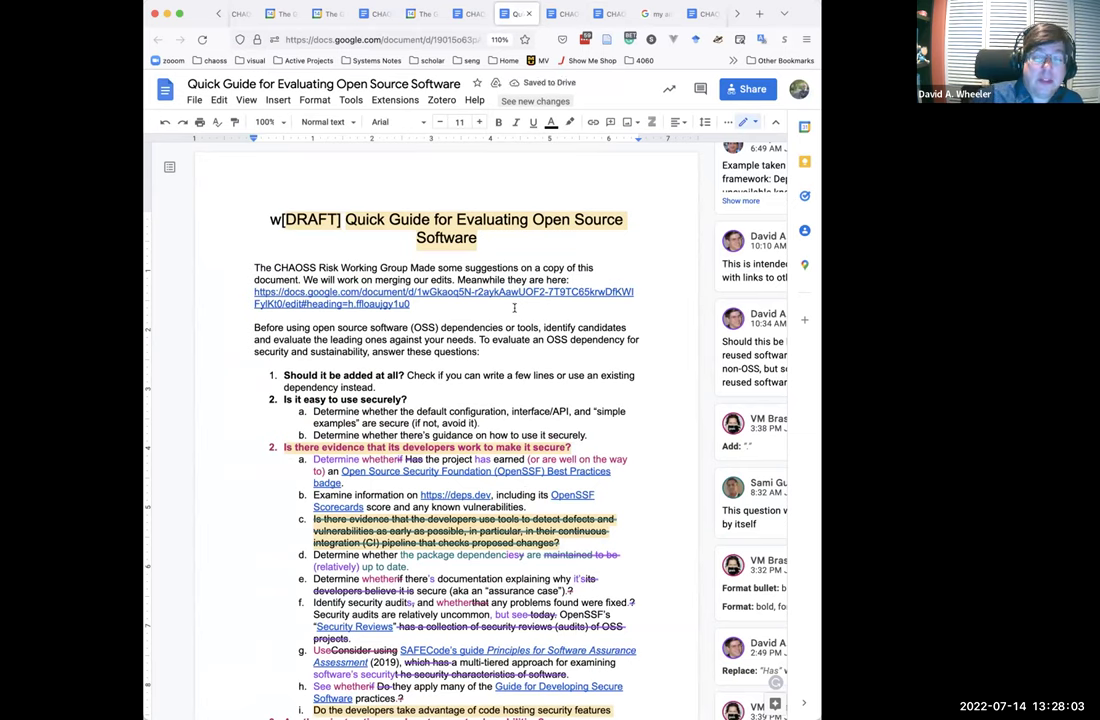
# Download 'Quick Guide for Evaluating Open Source Software.docx' as a Microsoft Word file.
pyautogui.click(190, 101)
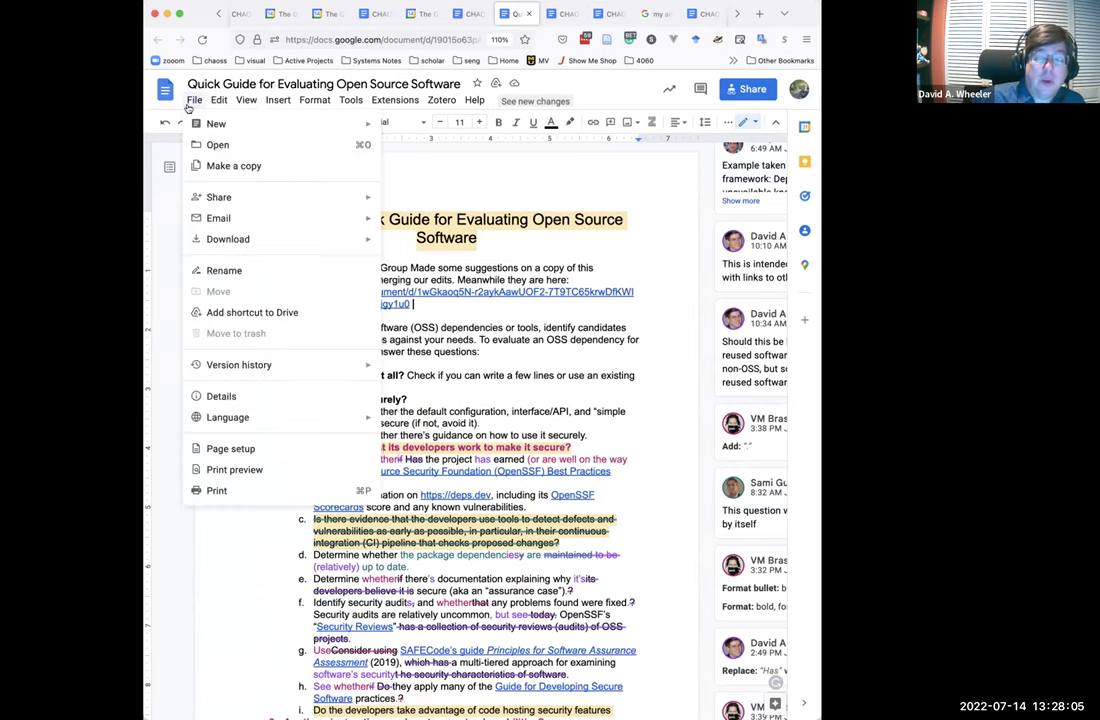
pyautogui.moveTo(263, 249)
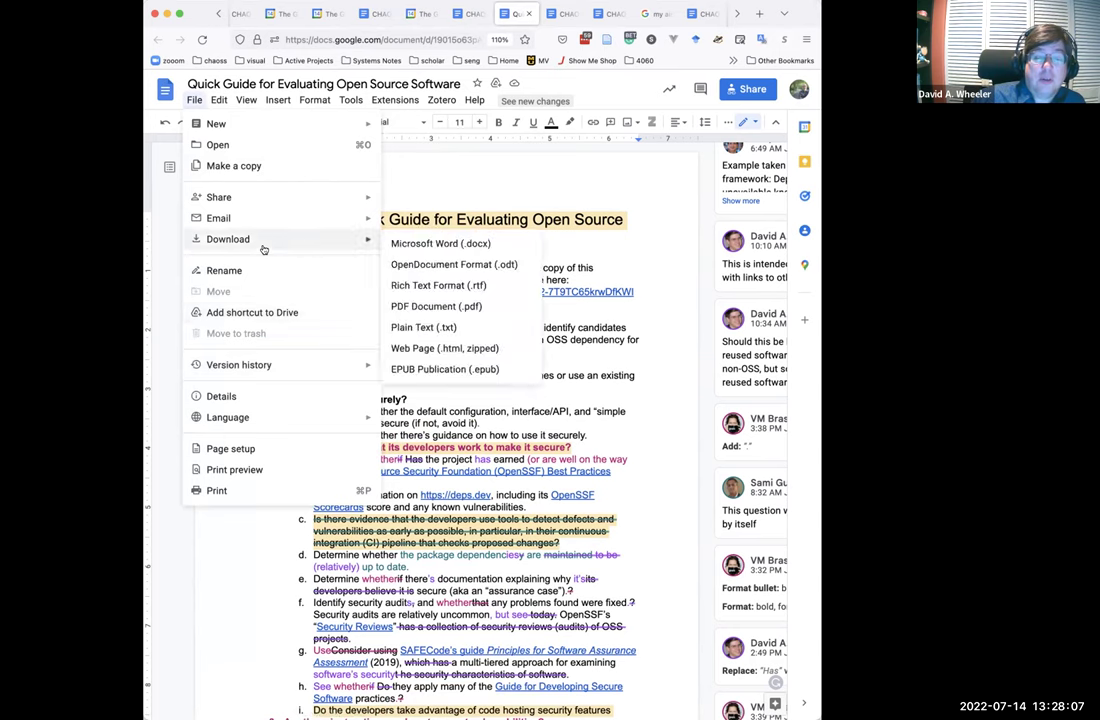
pyautogui.click(398, 243)
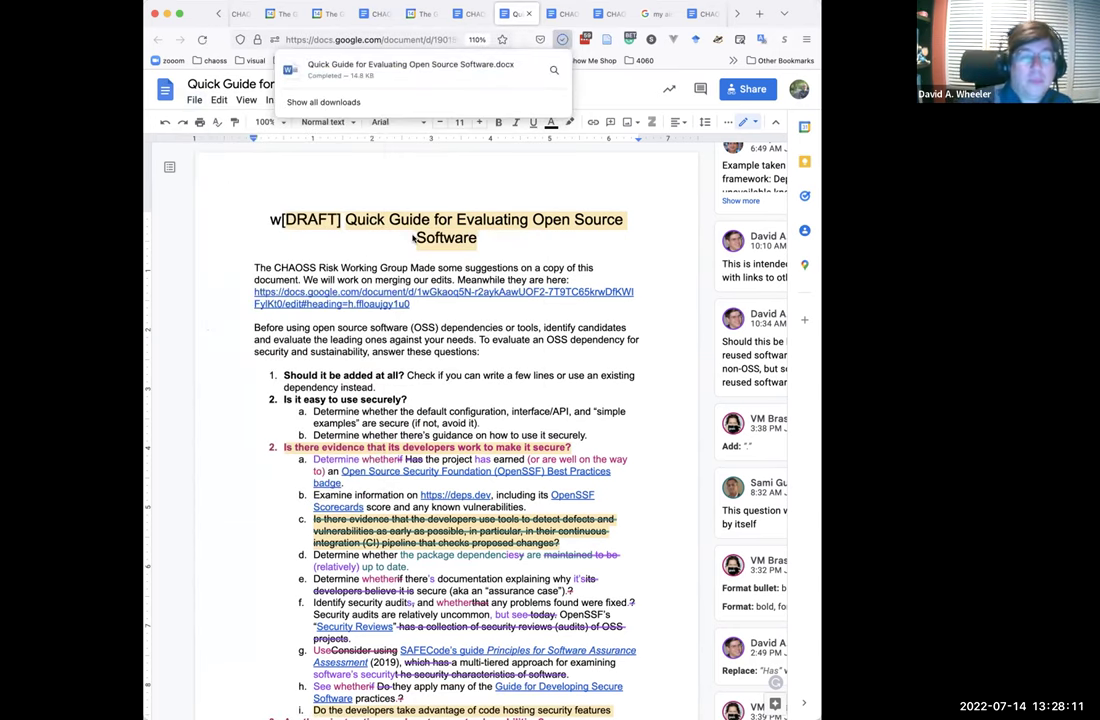
# Download the CHAOSS Risk WG Thoughts copy as a Microsoft Word .docx file.
pyautogui.click(607, 13)
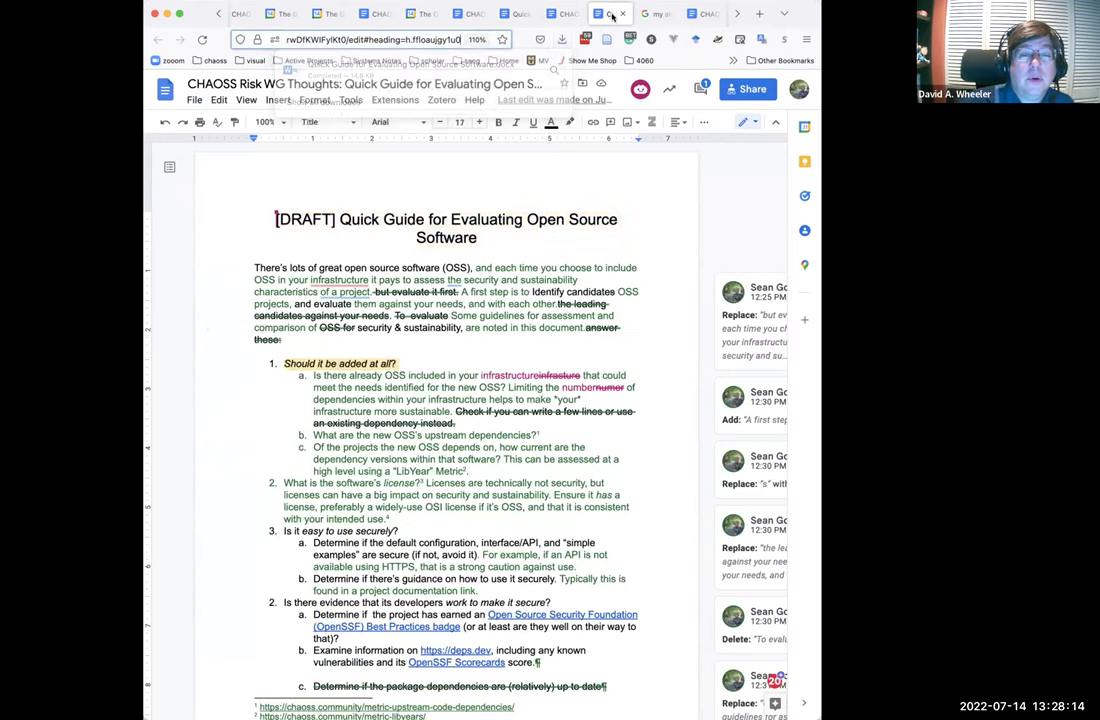
pyautogui.click(193, 100)
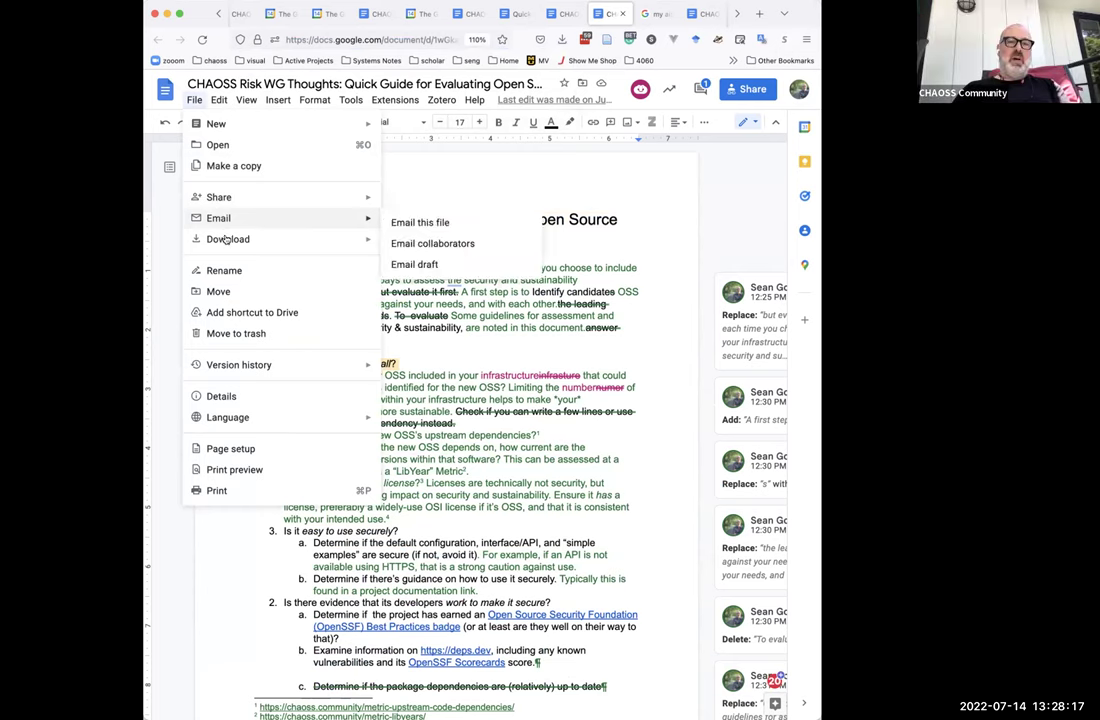
pyautogui.moveTo(235, 239)
pyautogui.click(417, 245)
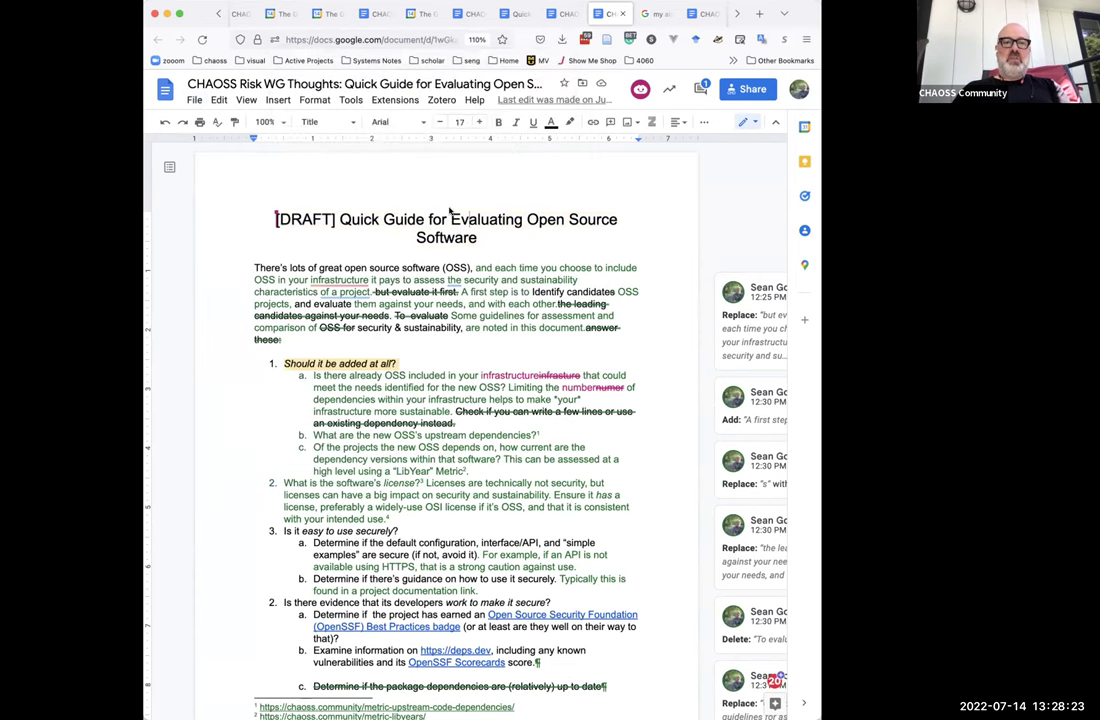
# Delete the stray 'w' so the title reads '[DRAFT] Quick Guide for Evaluating Open Source Software'.
pyautogui.click(516, 14)
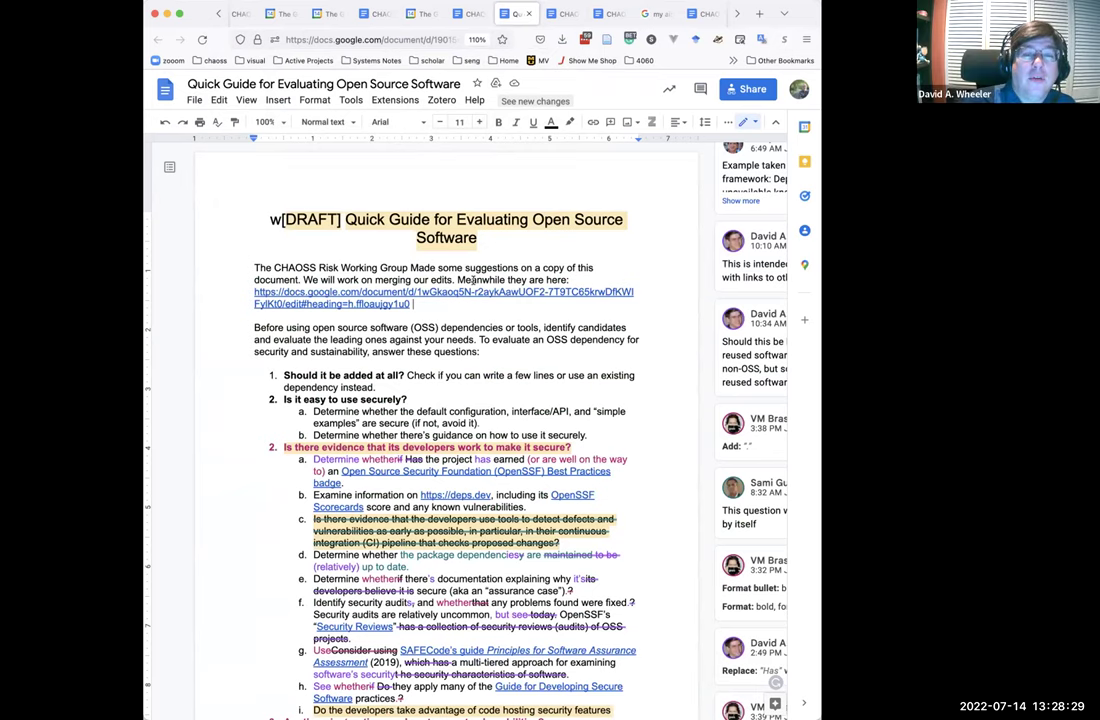
pyautogui.click(273, 215)
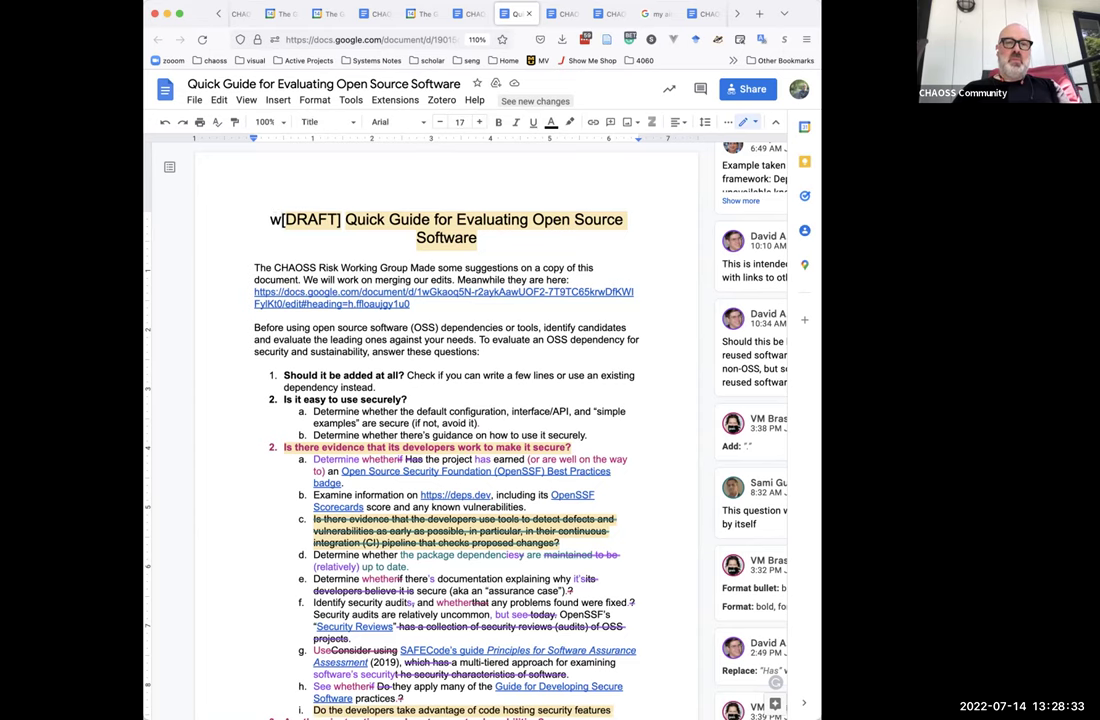
pyautogui.press('Delete')
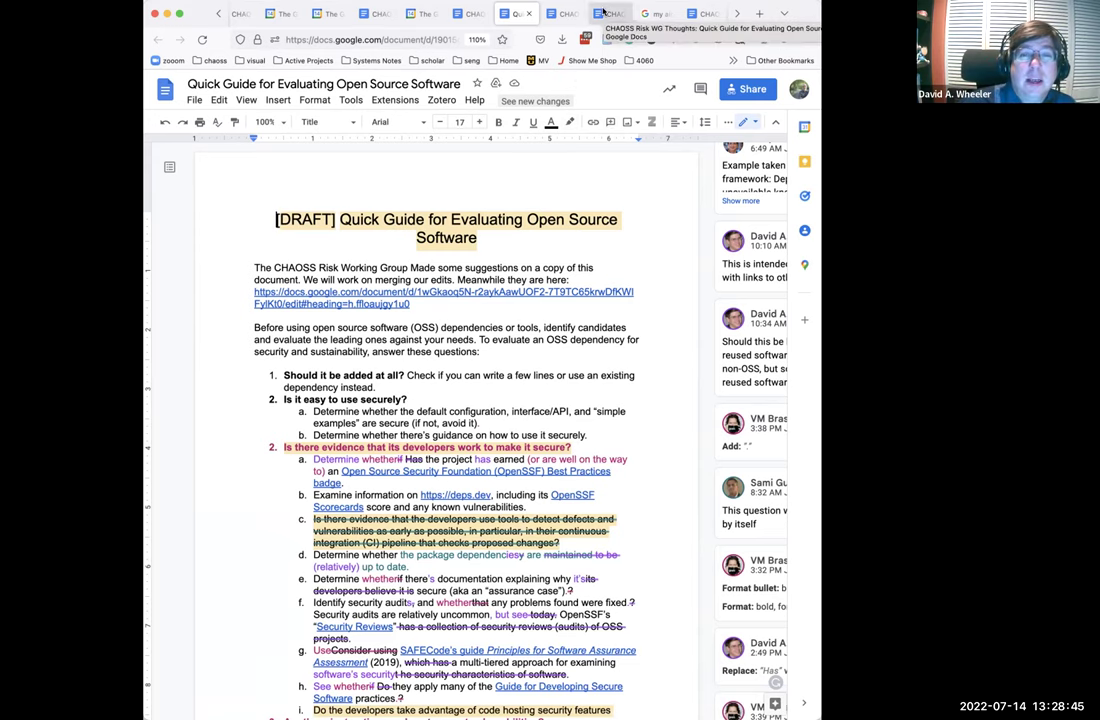
# Bring up the Risk WG Thoughts copy and scroll through its suggested edits and comments.
pyautogui.click(603, 12)
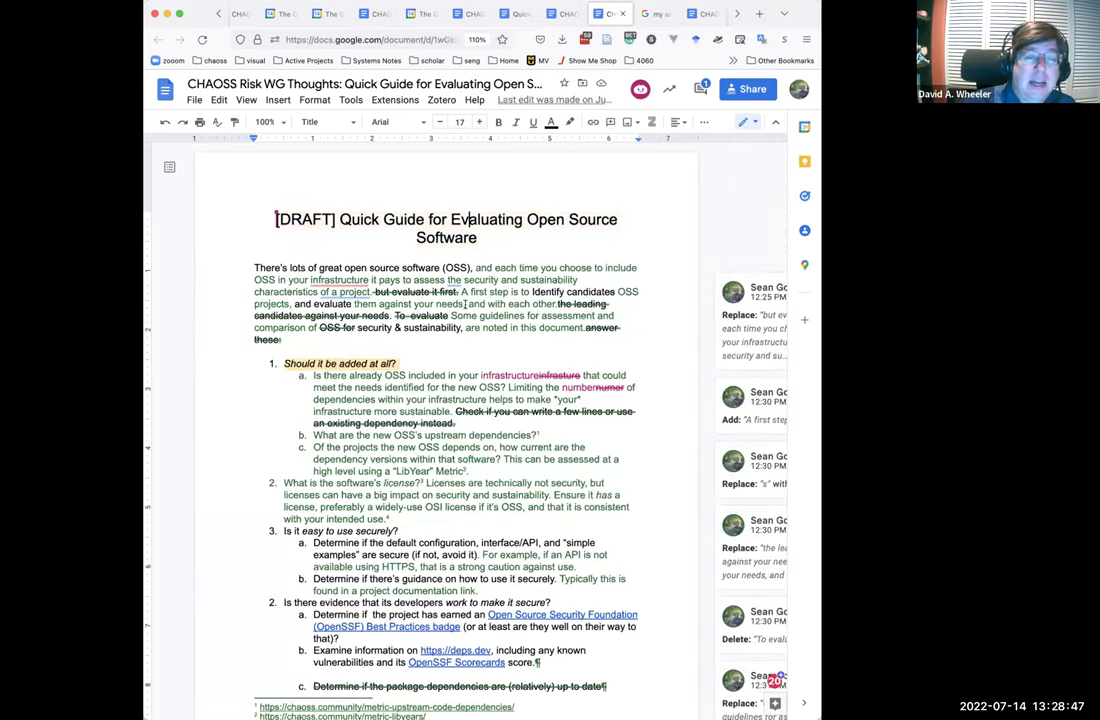
pyautogui.scroll(-8, 447, 410)
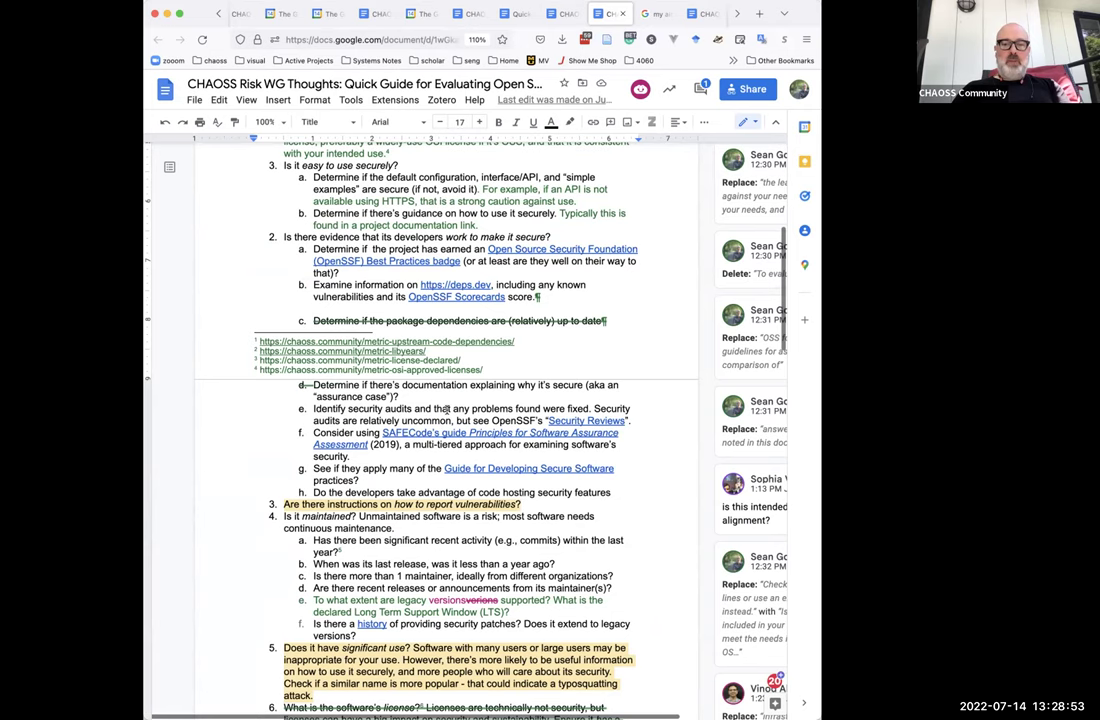
pyautogui.scroll(-3, 447, 410)
pyautogui.scroll(6, 447, 410)
pyautogui.scroll(3, 447, 410)
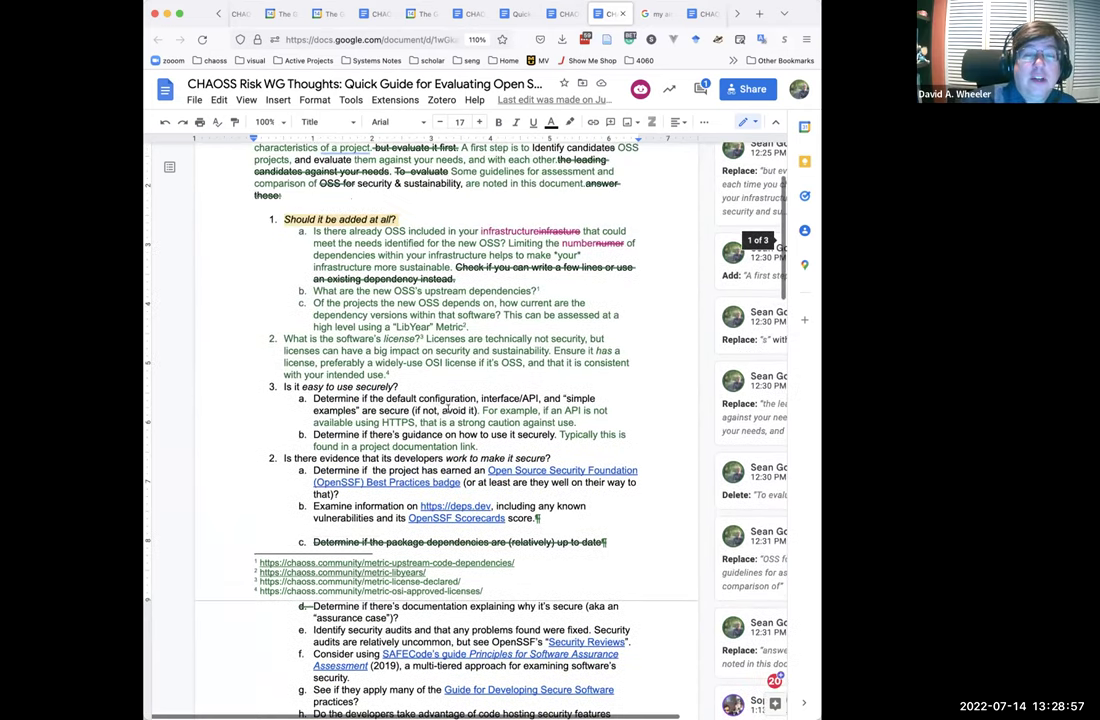
pyautogui.click(389, 37)
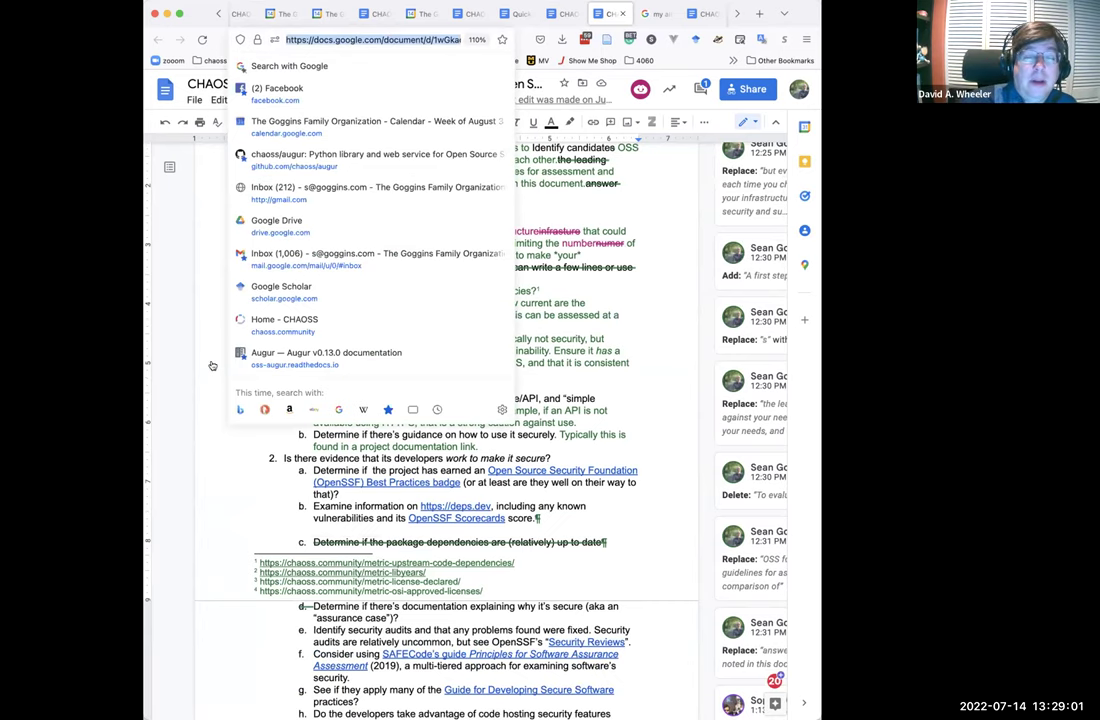
pyautogui.click(133, 320)
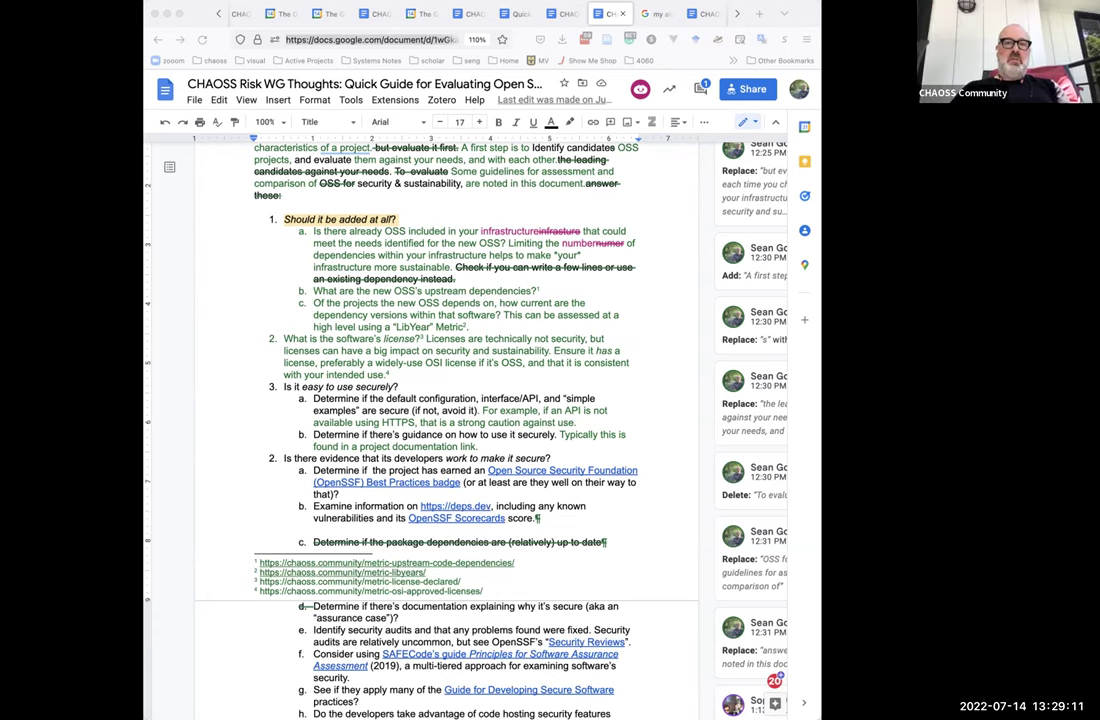
pyautogui.click(580, 177)
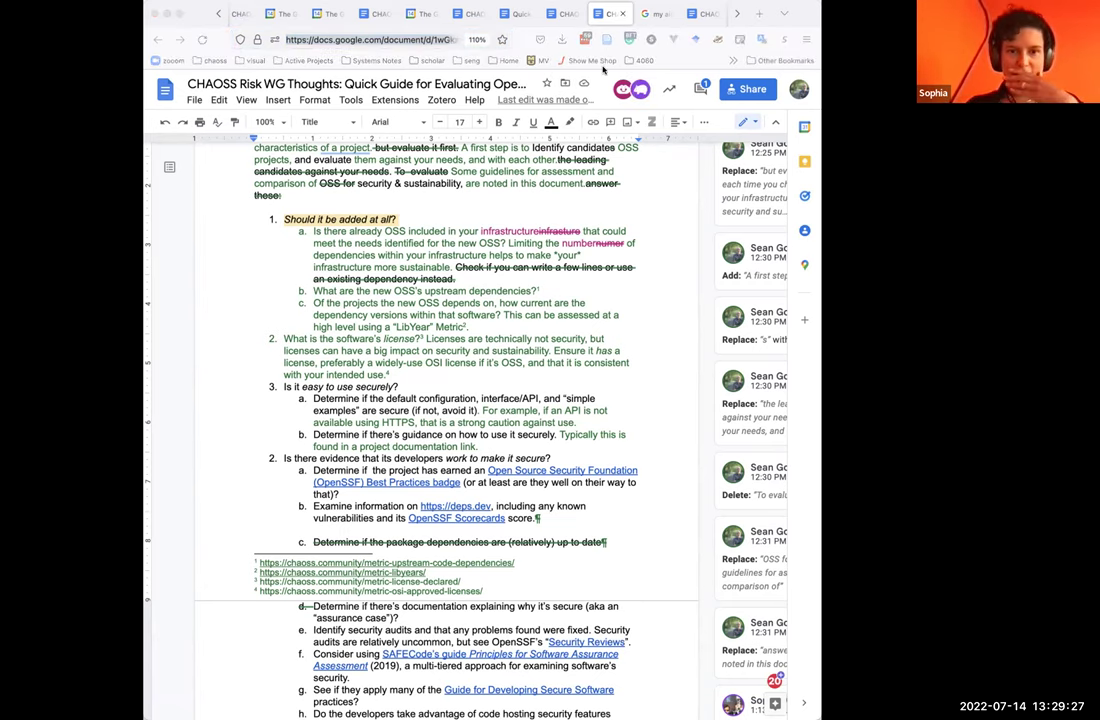
pyautogui.click(610, 15)
pyautogui.click(517, 14)
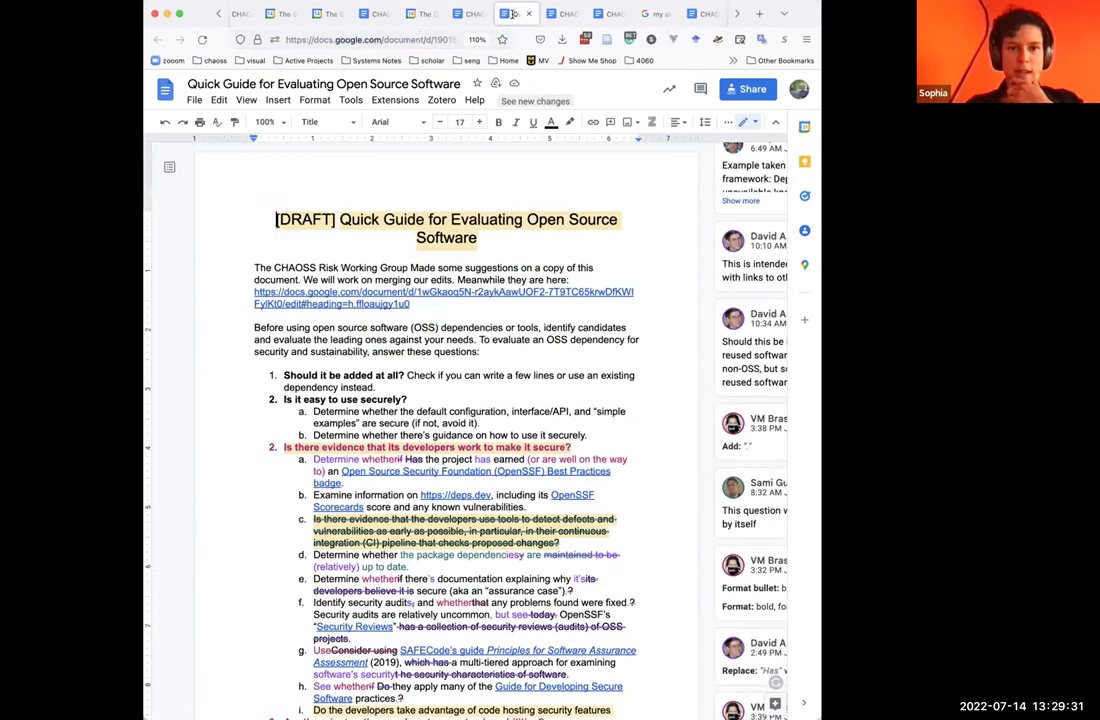
pyautogui.click(418, 37)
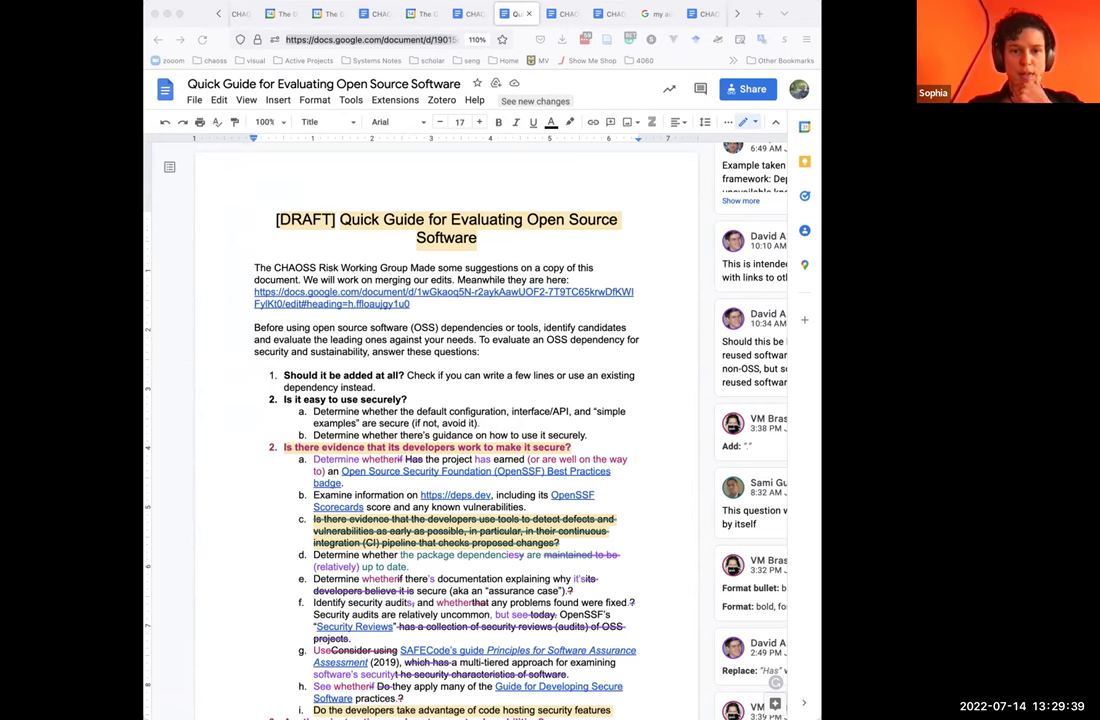
pyautogui.press('super+Tab')
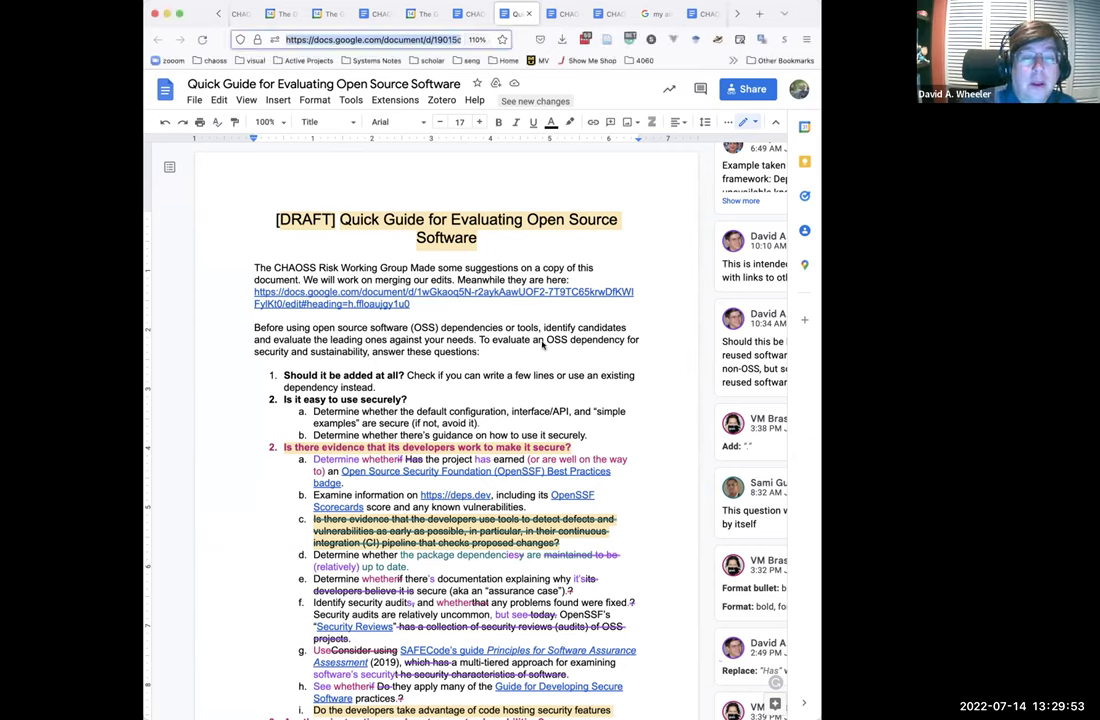
pyautogui.click(565, 219)
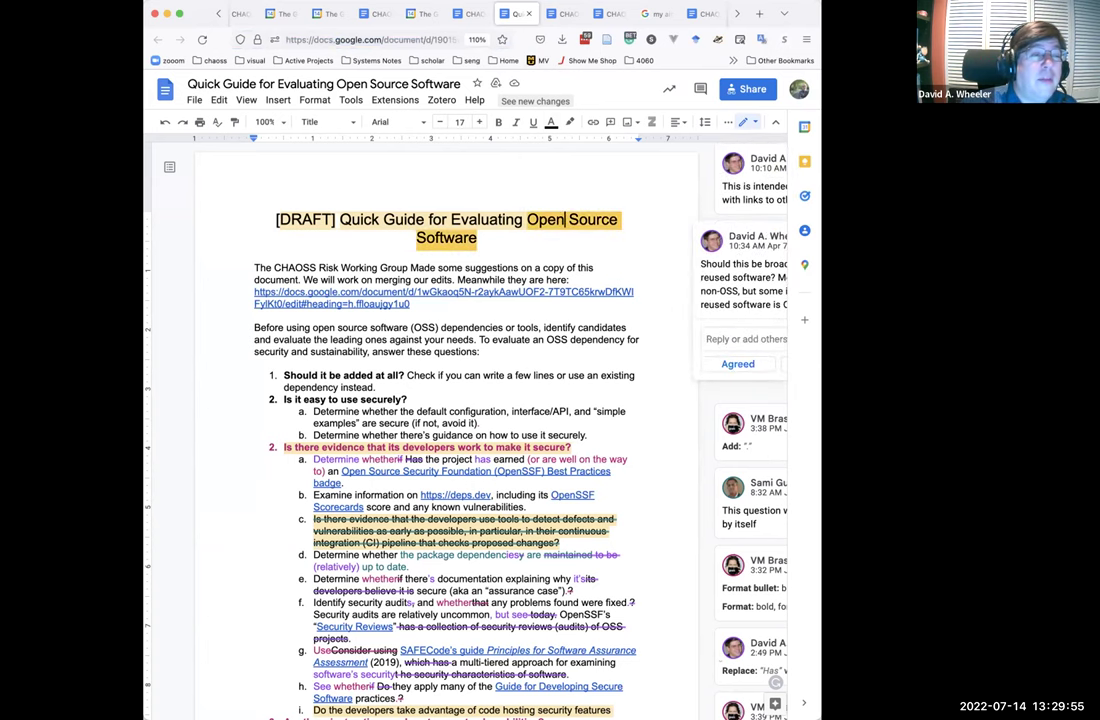
# Return to the Risk WG Thoughts doc and select its full web address.
pyautogui.click(608, 13)
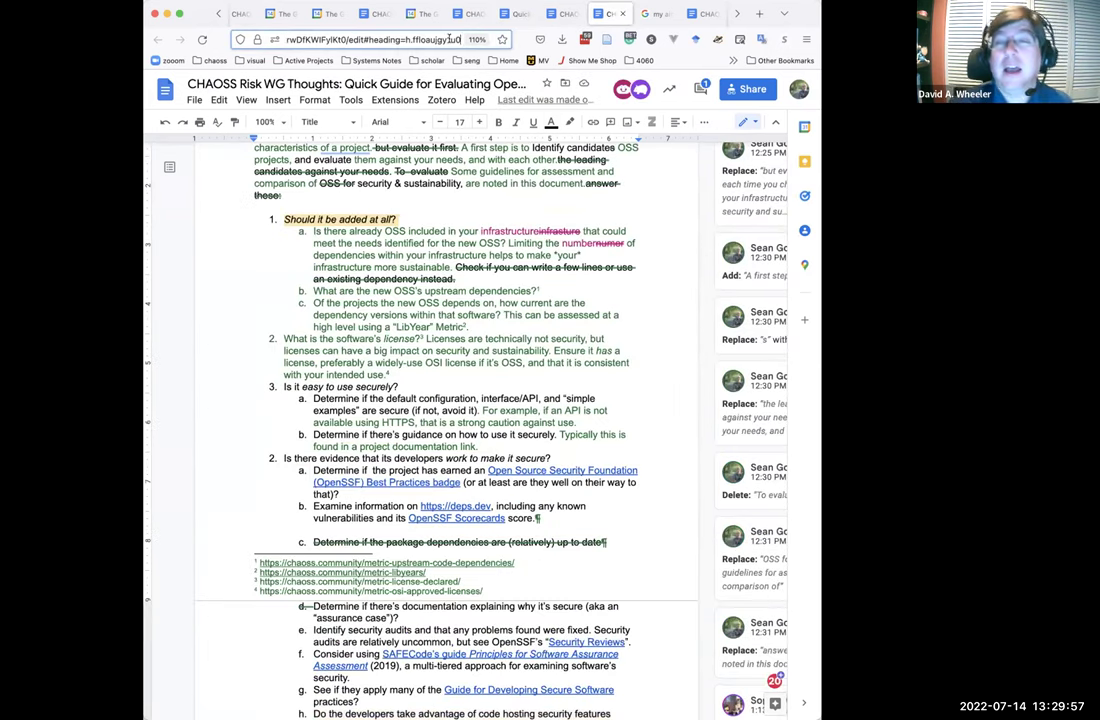
pyautogui.click(365, 38)
pyautogui.moveTo(460, 38); pyautogui.dragTo(415, 38)
pyautogui.hotkey('ctrl', 'a')
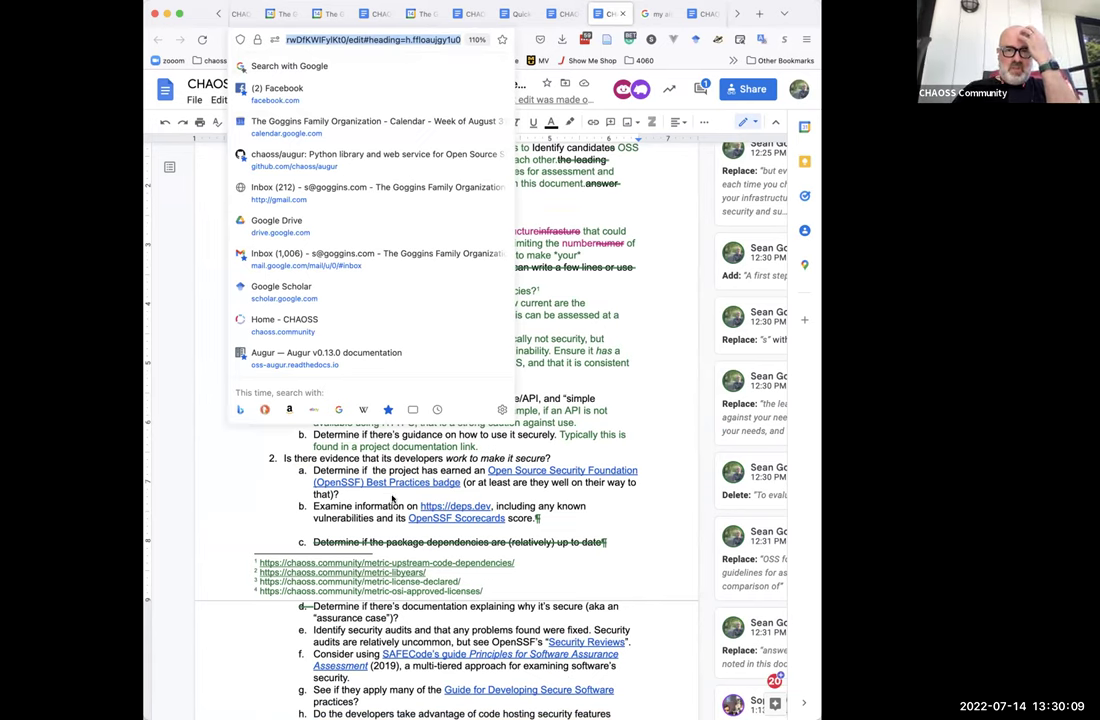
pyautogui.click(643, 365)
pyautogui.scroll(3, 641, 369)
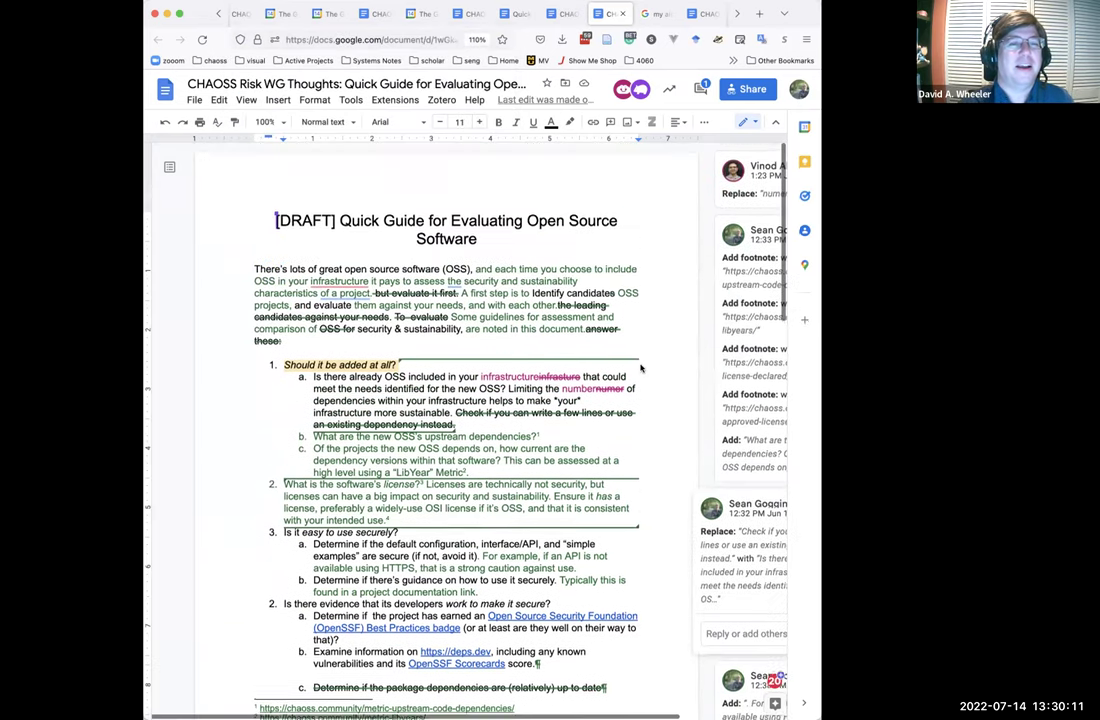
# Switch to the Quick Guide, select its web address, and go back to editing the document.
pyautogui.click(507, 14)
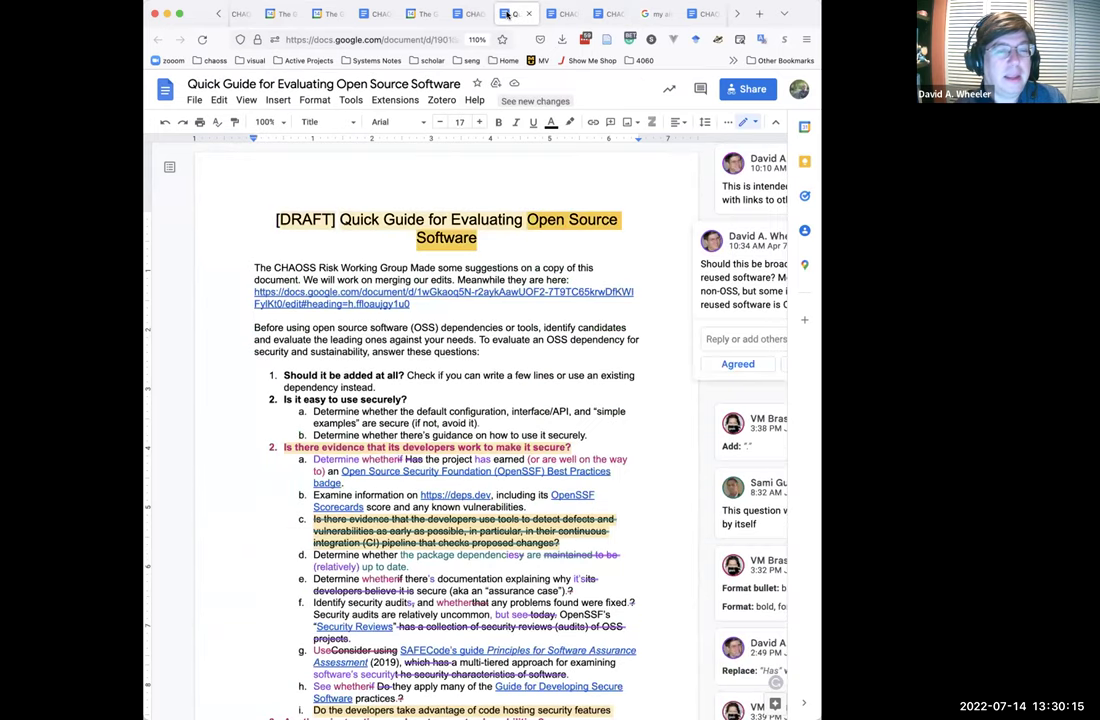
pyautogui.click(430, 39)
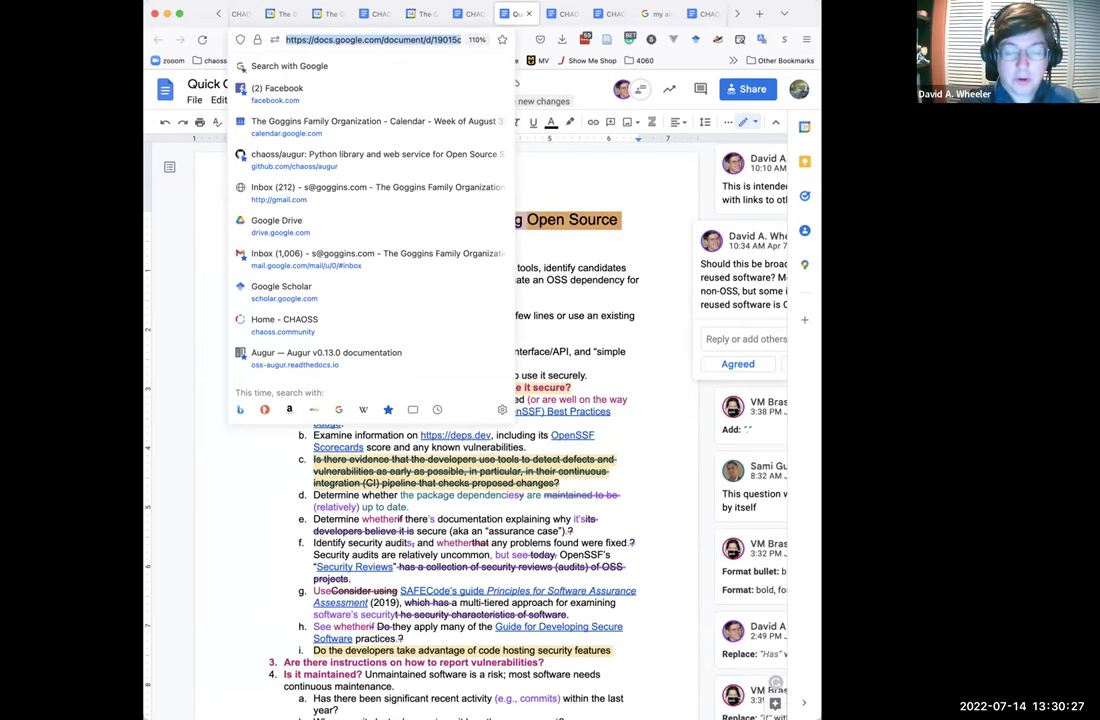
pyautogui.click(540, 245)
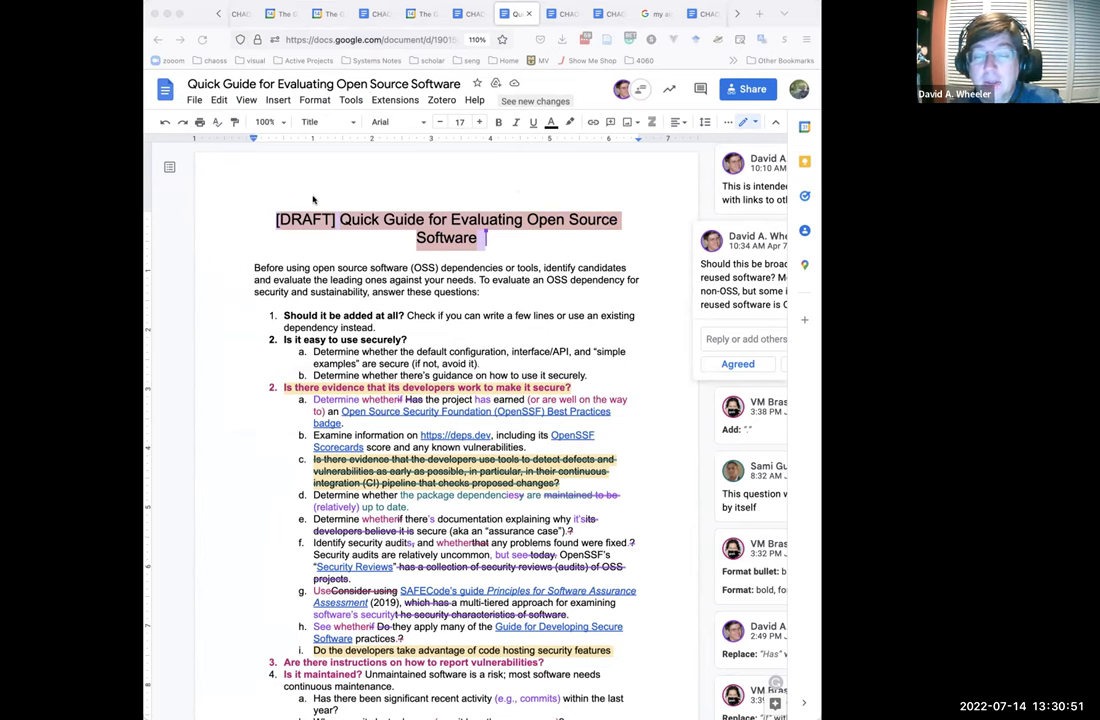
# Jump from the Quick Guide title to the One-page Guide for Developing More Secure Software with Cmd+9.
pyautogui.click(405, 189)
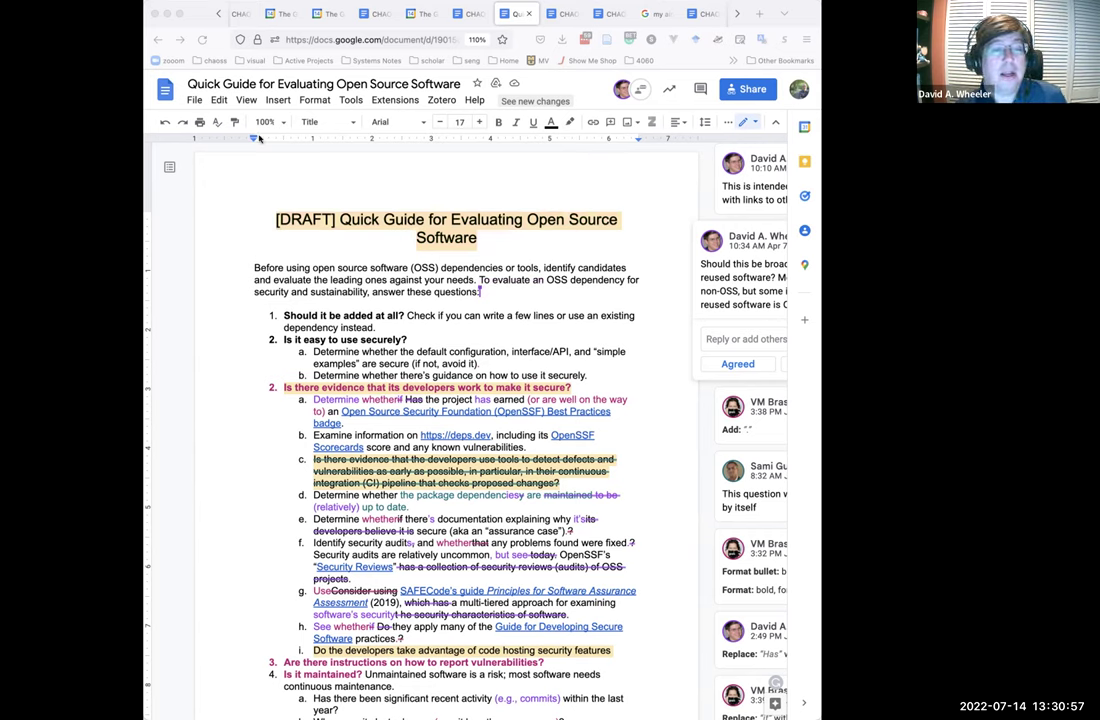
pyautogui.click(521, 220)
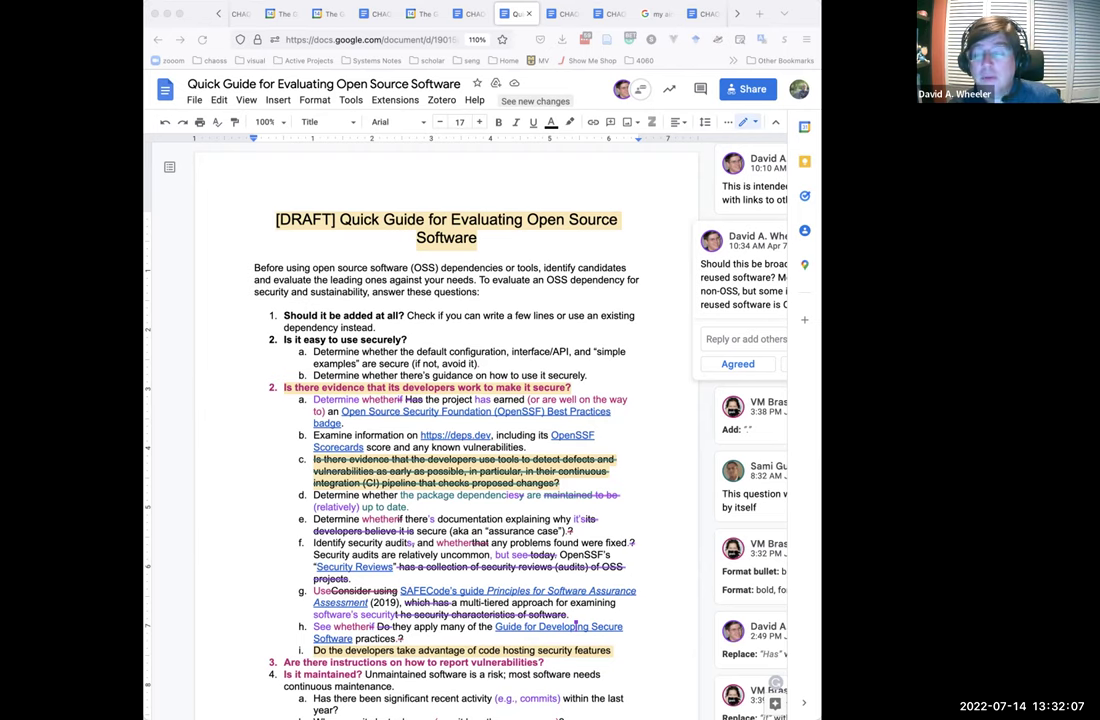
pyautogui.press('super+9')
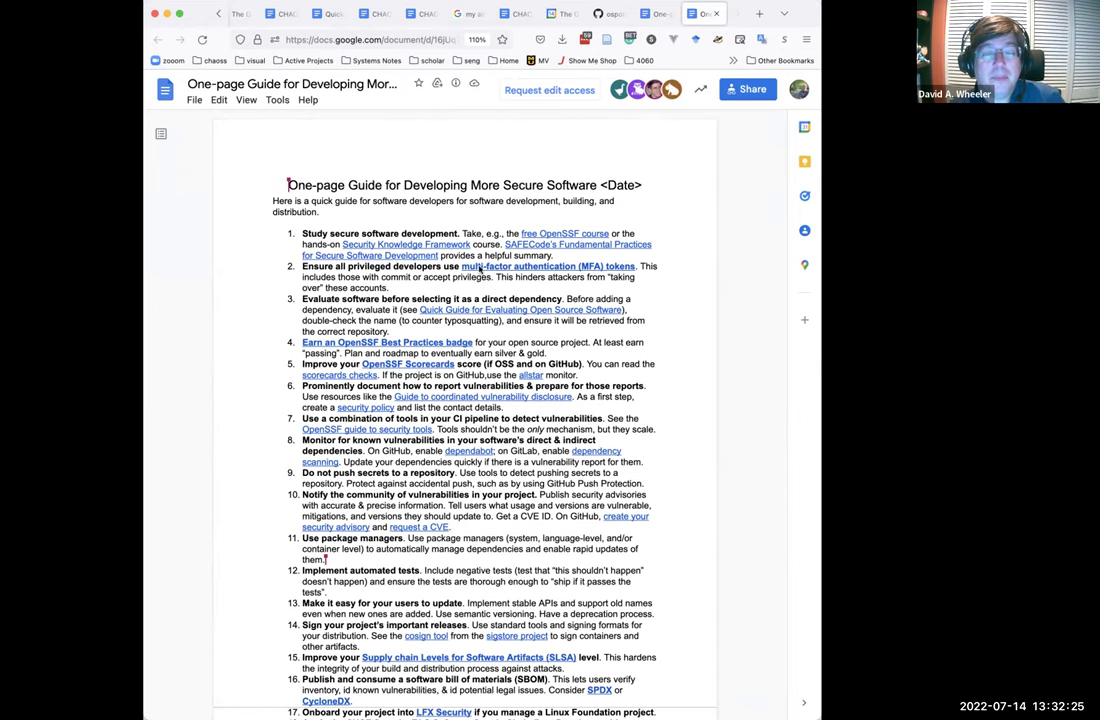
pyautogui.scroll(-15, 480, 278)
pyautogui.scroll(15, 479, 269)
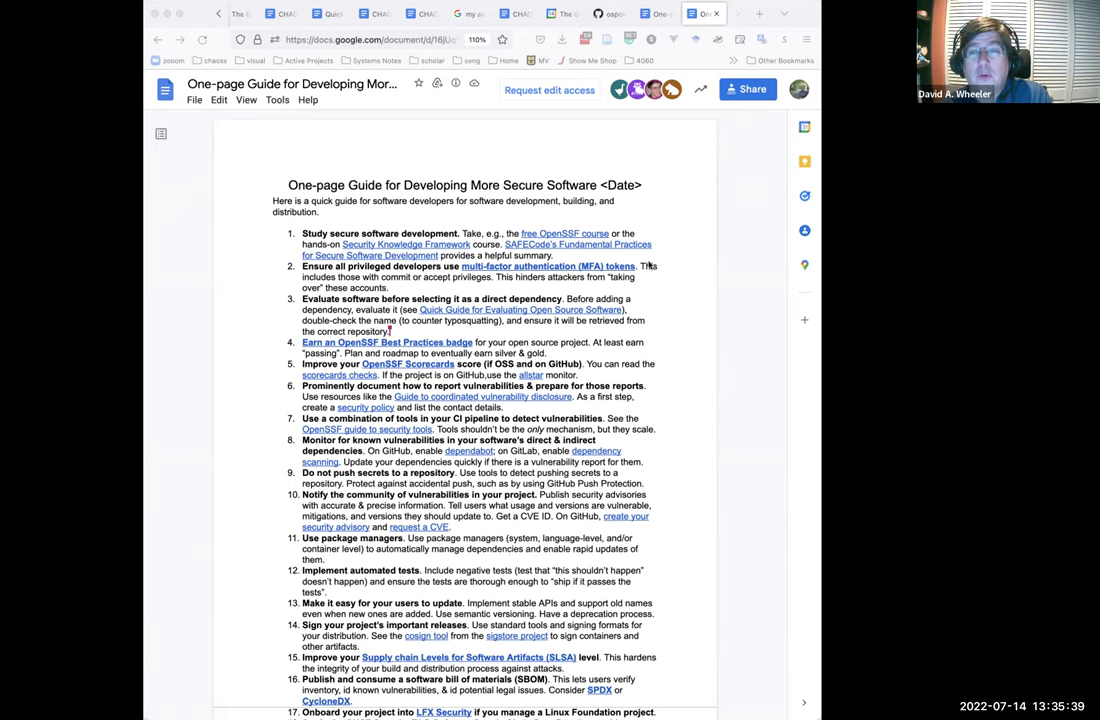
# Switch to the Merged-QuickGuide-CHAOSS document and scroll back to its top.
pyautogui.click(643, 18)
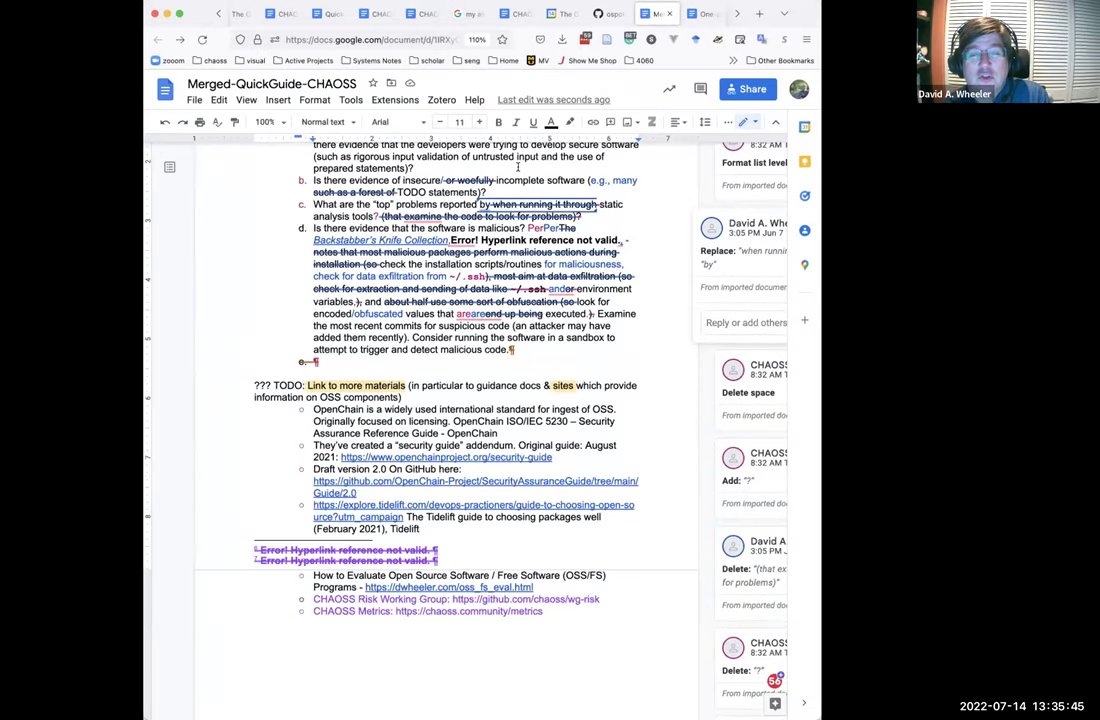
pyautogui.scroll(5, 520, 163)
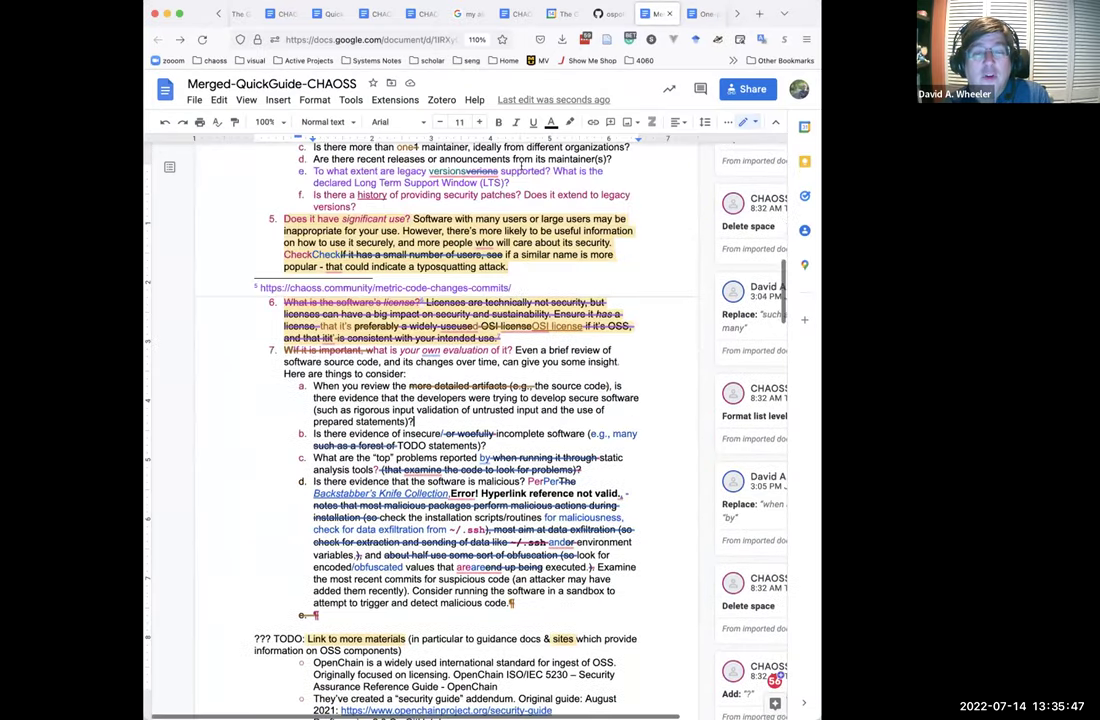
pyautogui.scroll(6, 521, 165)
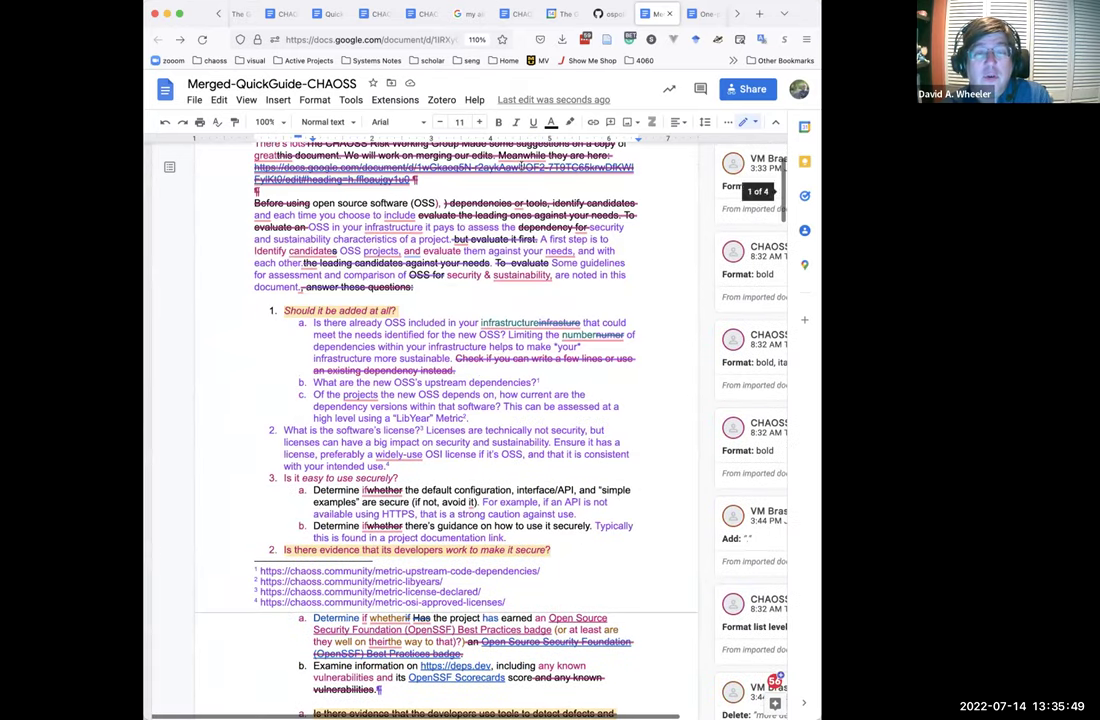
pyautogui.scroll(2, 521, 168)
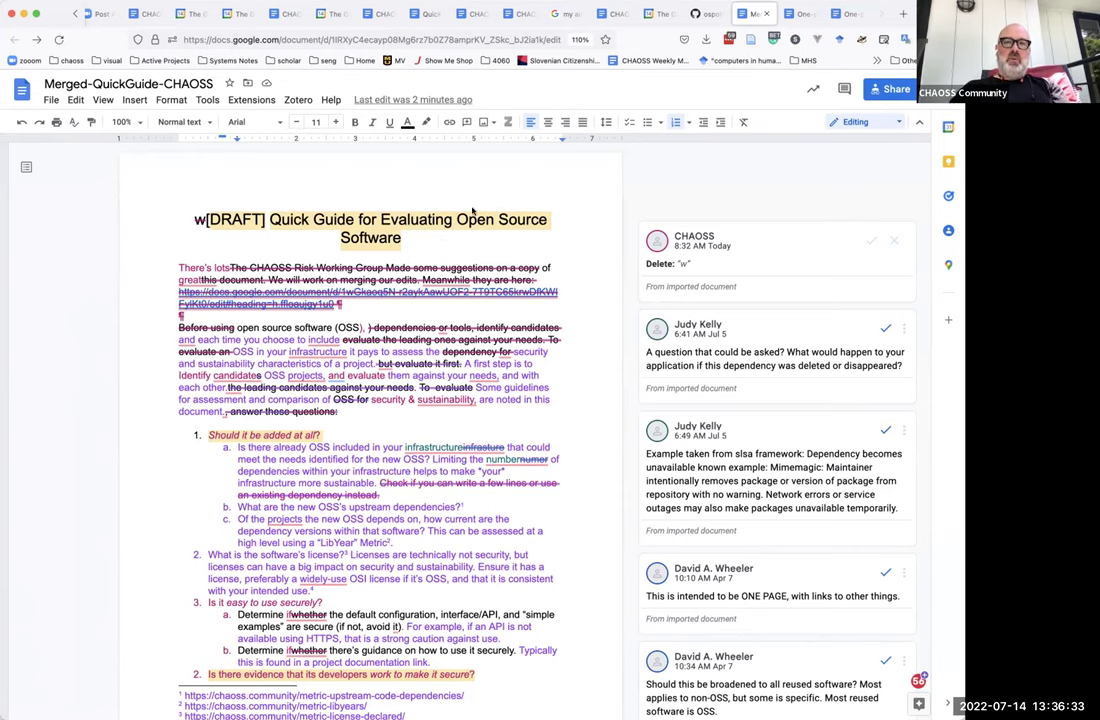
# Glance at the One-page Guide, then return to the Merged-QuickGuide-CHAOSS document.
pyautogui.click(799, 13)
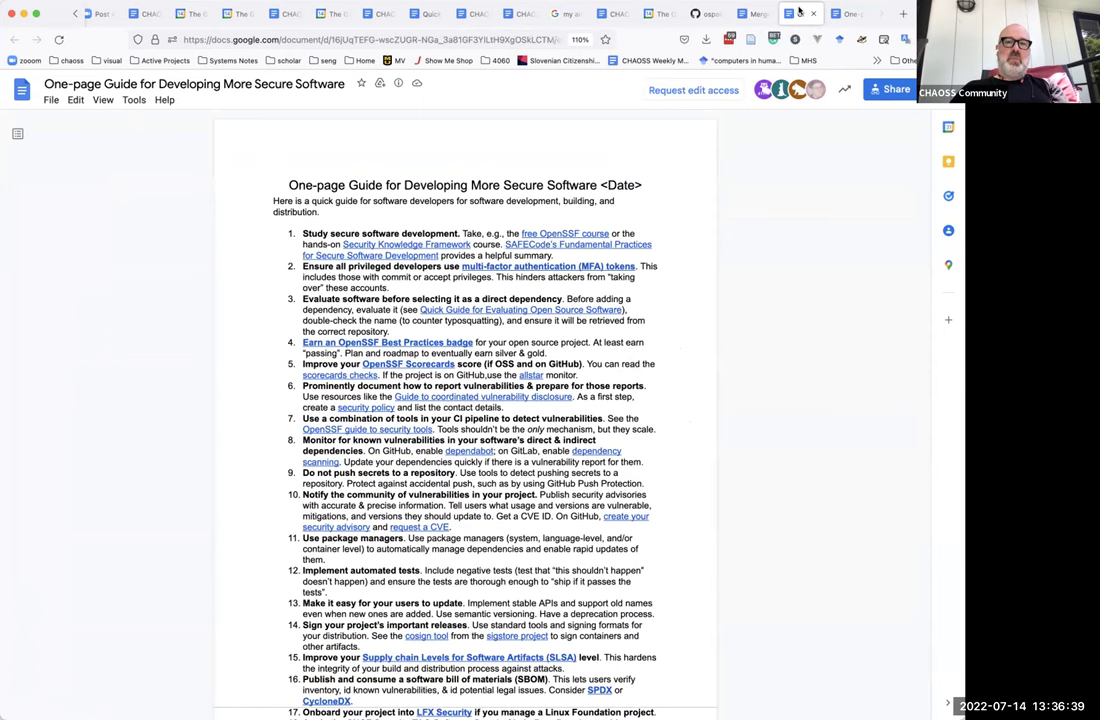
pyautogui.click(753, 13)
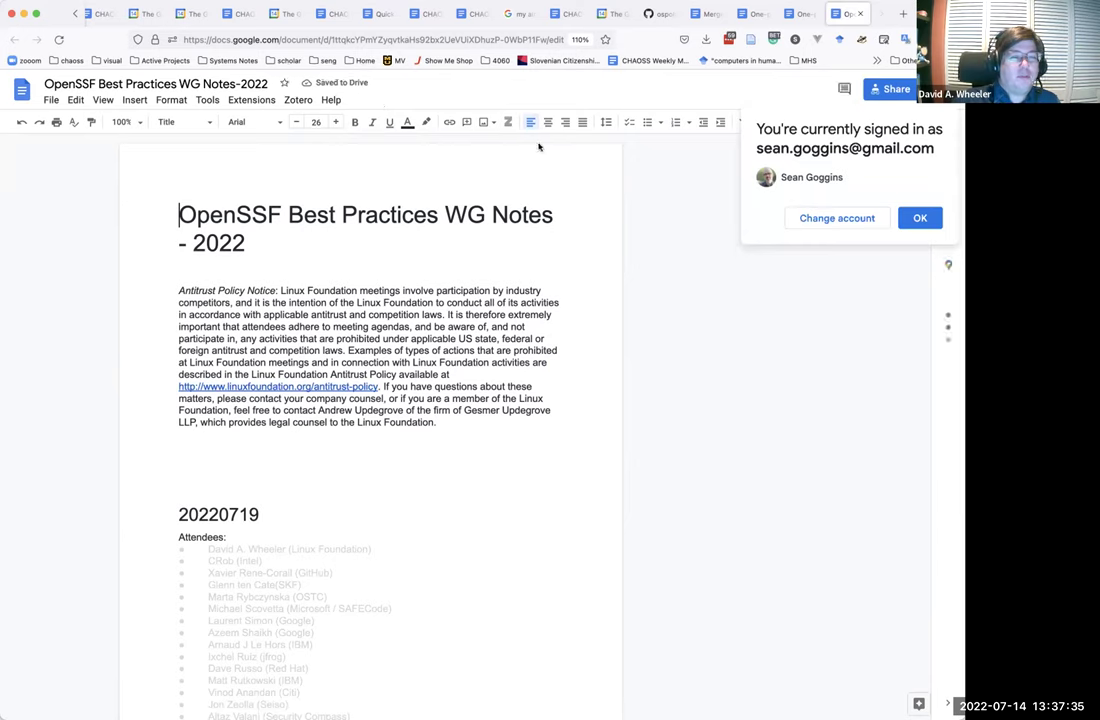
# Continue with the chosen Google account and scroll down to the Scorecard notes.
pyautogui.click(815, 218)
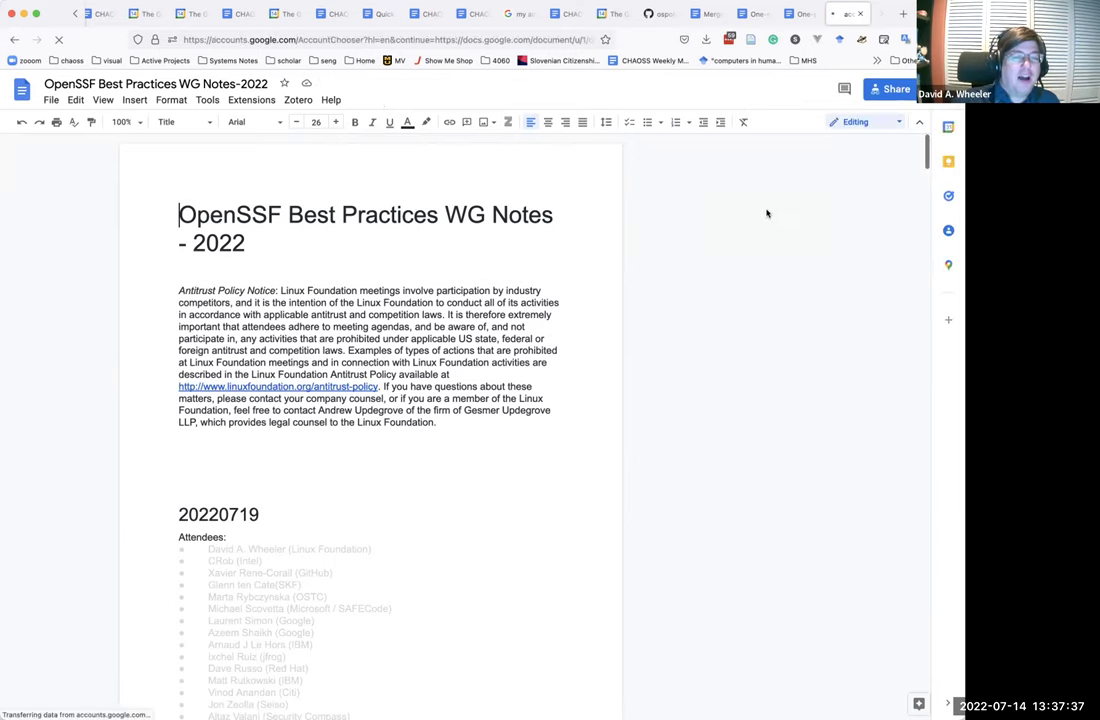
pyautogui.click(454, 209)
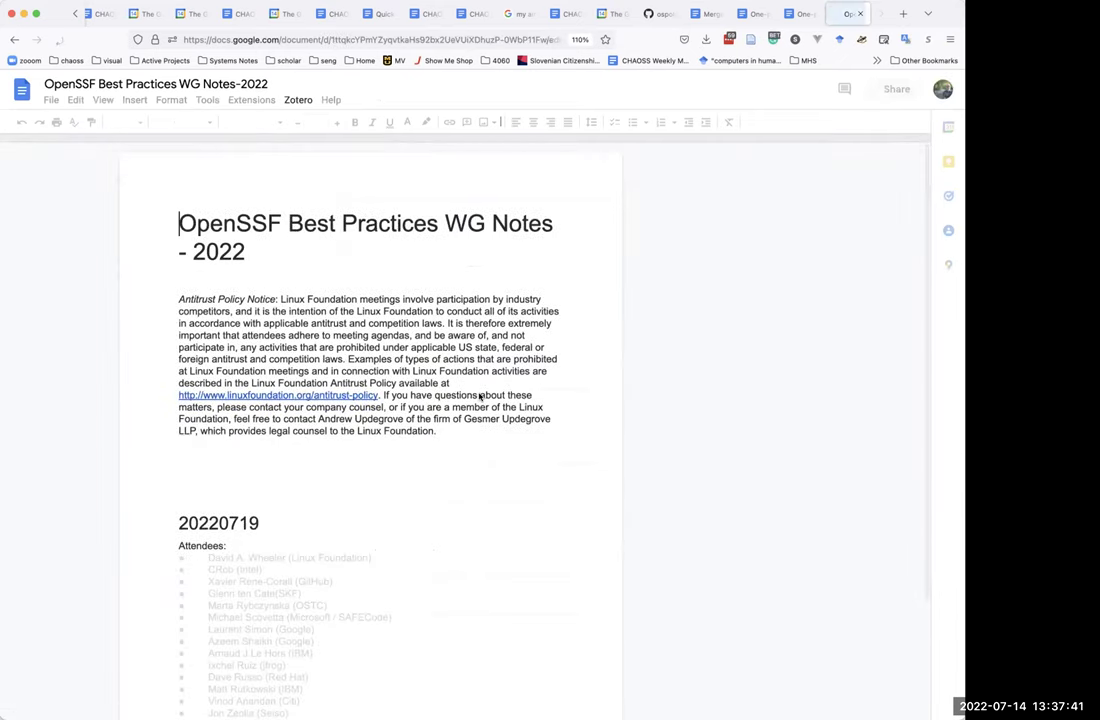
pyautogui.scroll(-10, 479, 397)
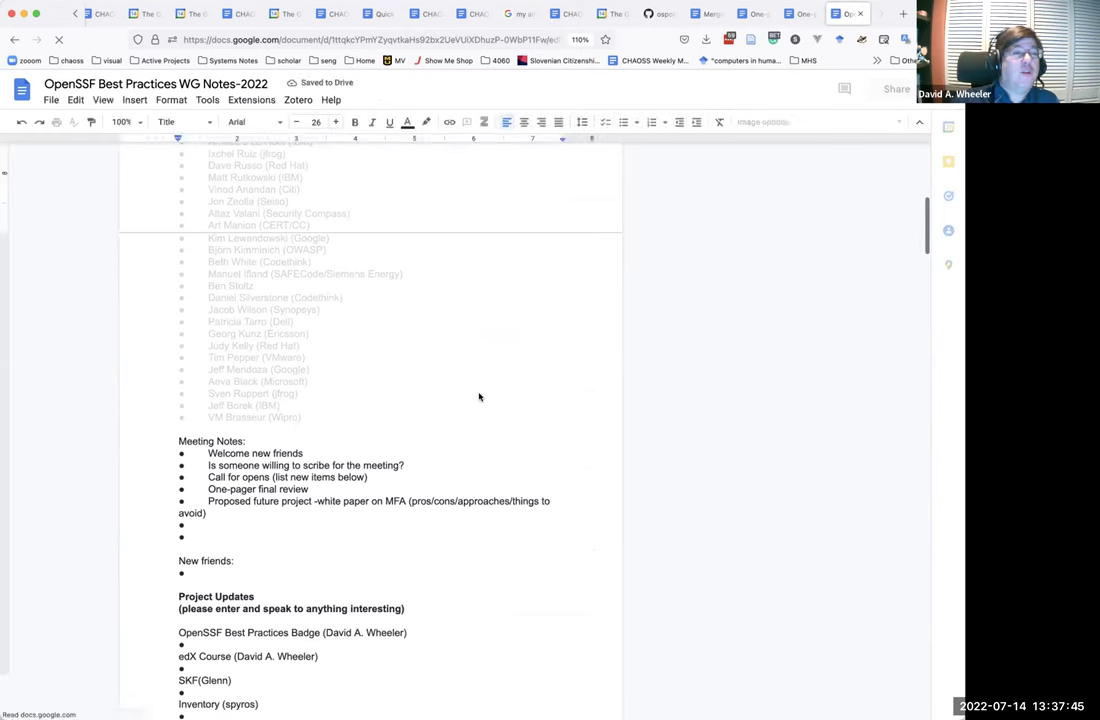
pyautogui.scroll(-1, 479, 397)
pyautogui.scroll(-2, 479, 397)
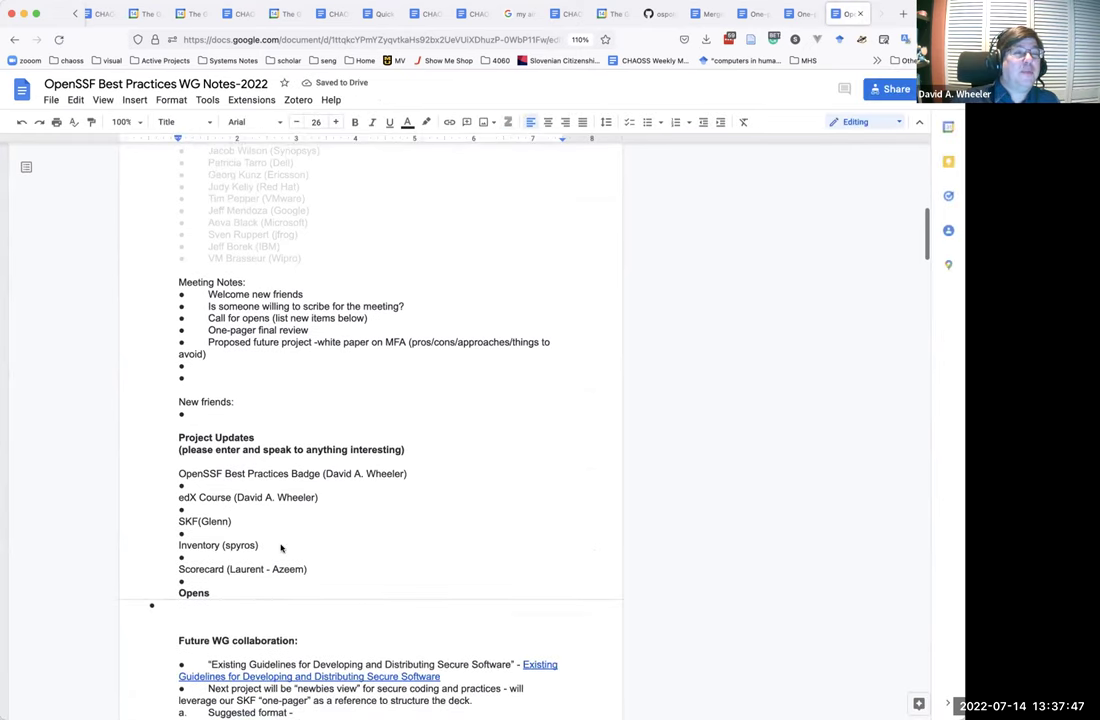
# Replace the empty bullet under Scorecard with a fresh empty bullet, then return to the top.
pyautogui.click(255, 579)
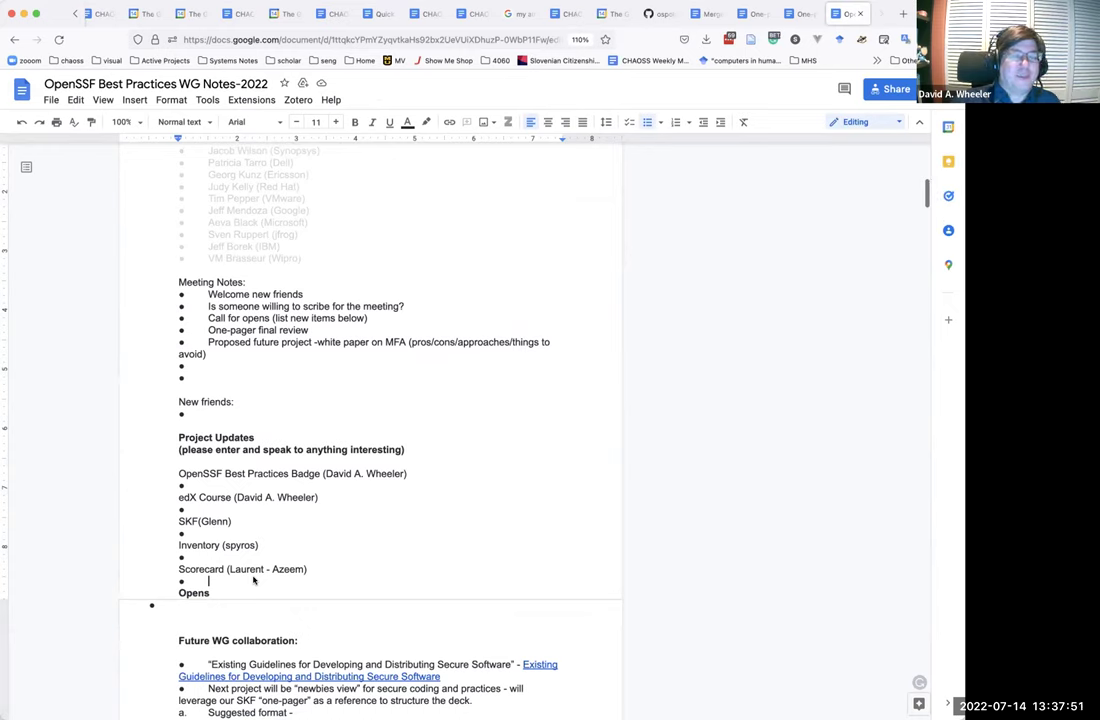
pyautogui.press('BackSpace')
pyautogui.press('BackSpace')
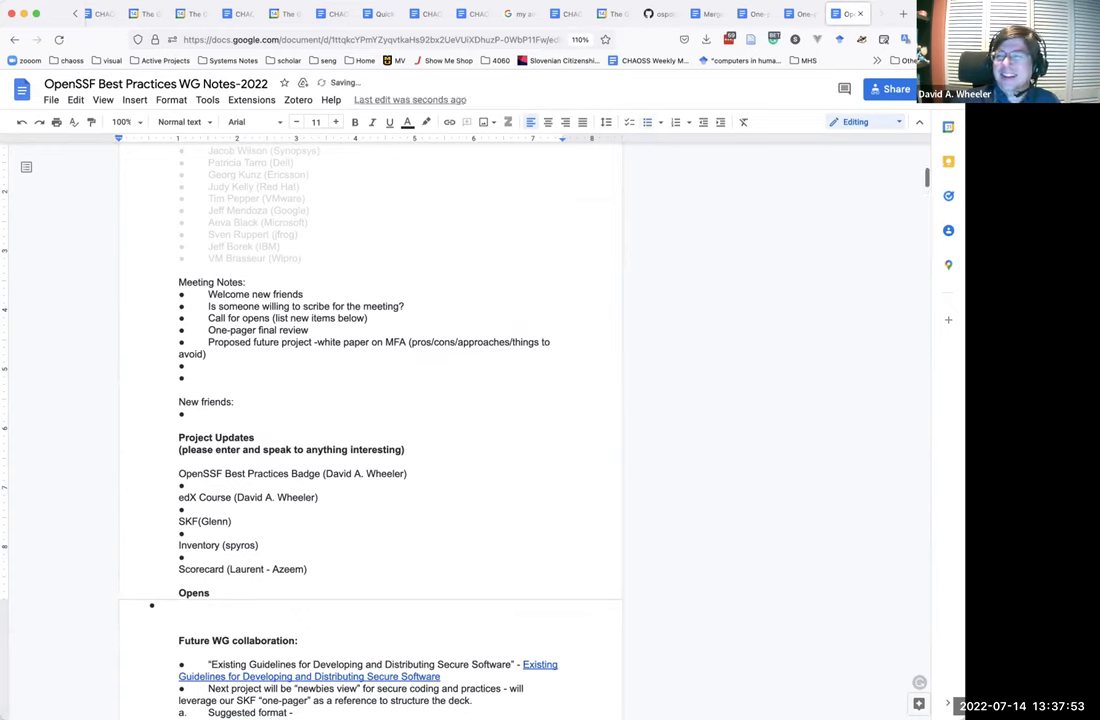
pyautogui.press('Return')
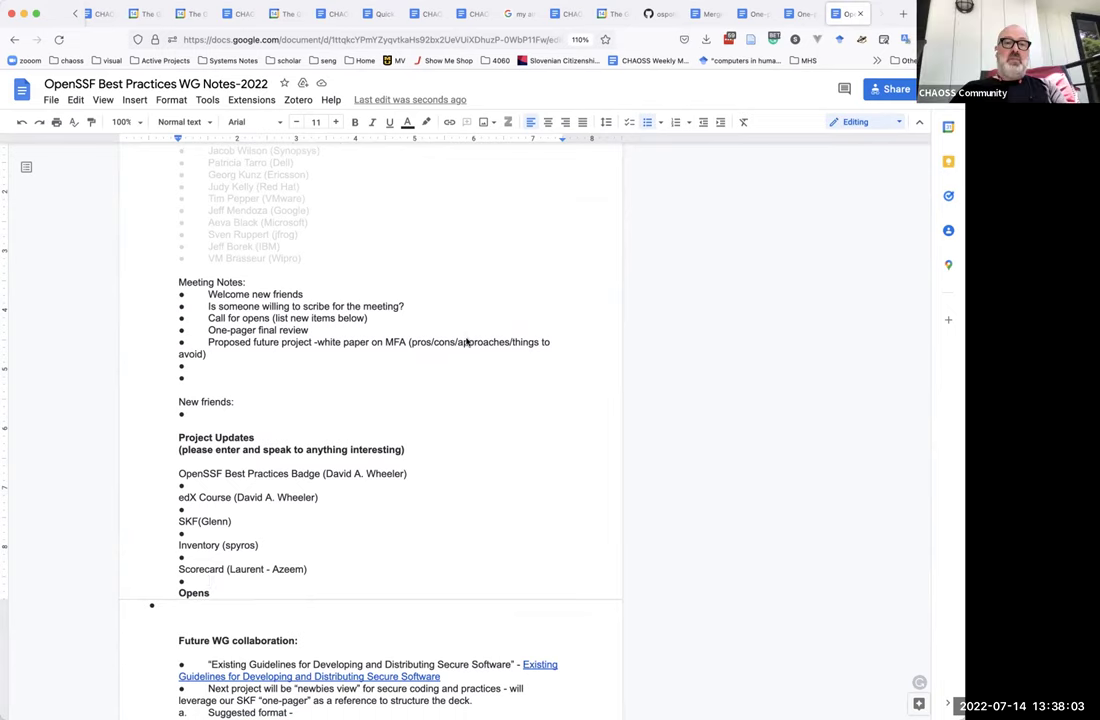
pyautogui.scroll(15, 523, 255)
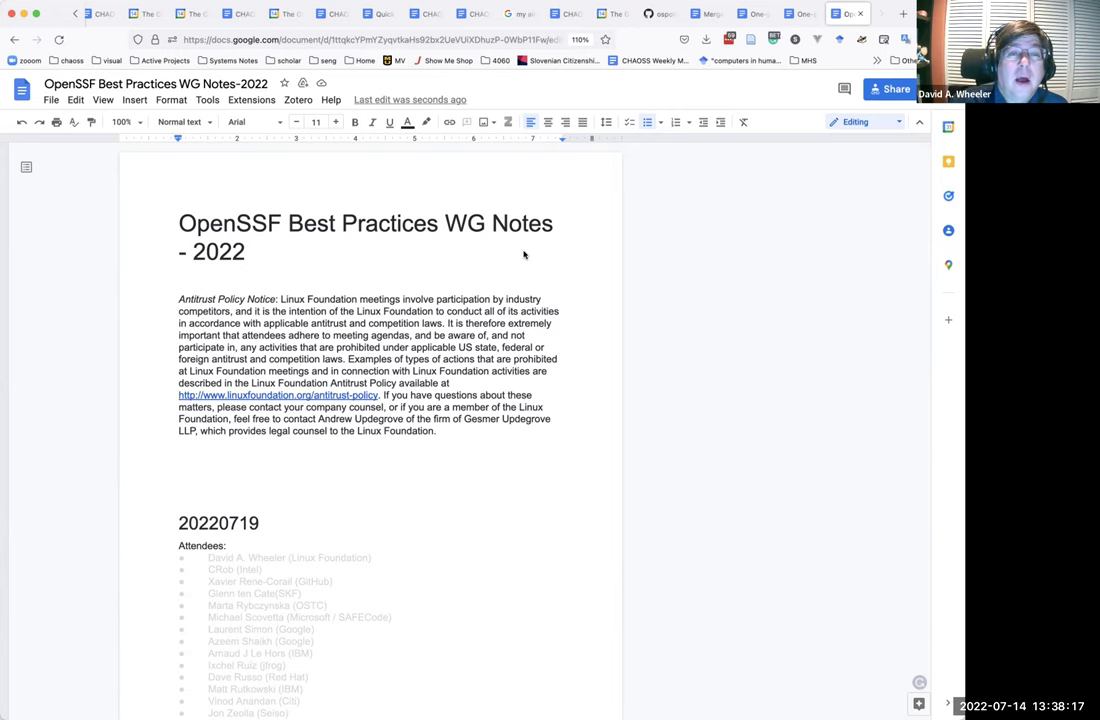
pyautogui.click(797, 13)
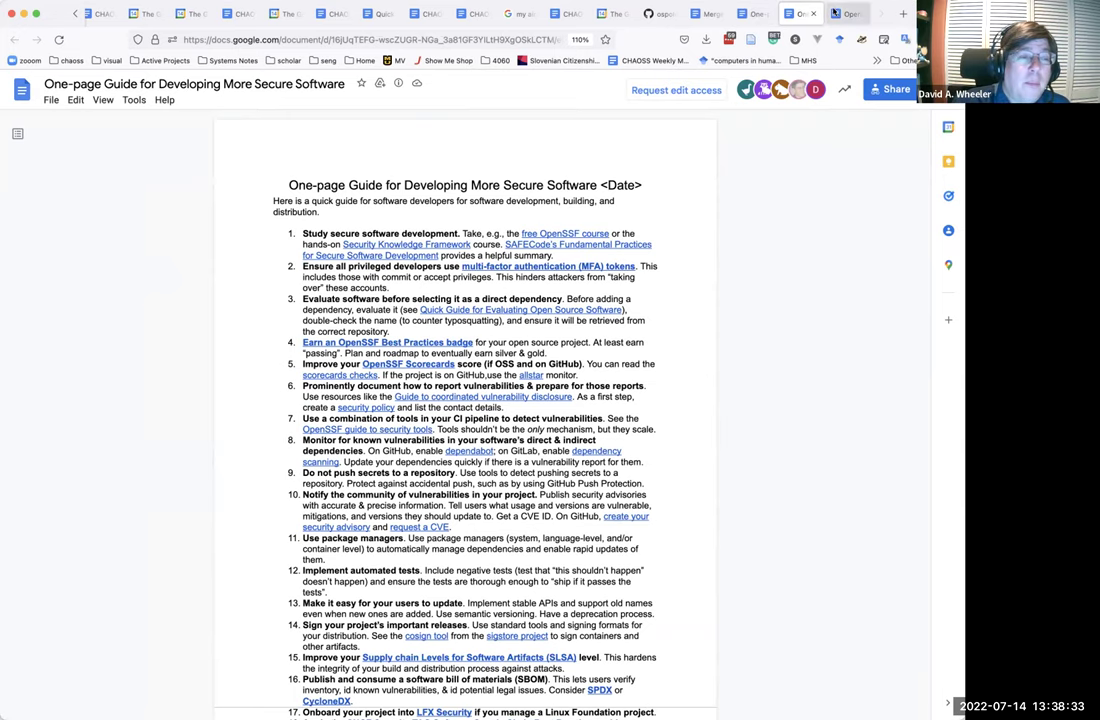
pyautogui.click(842, 14)
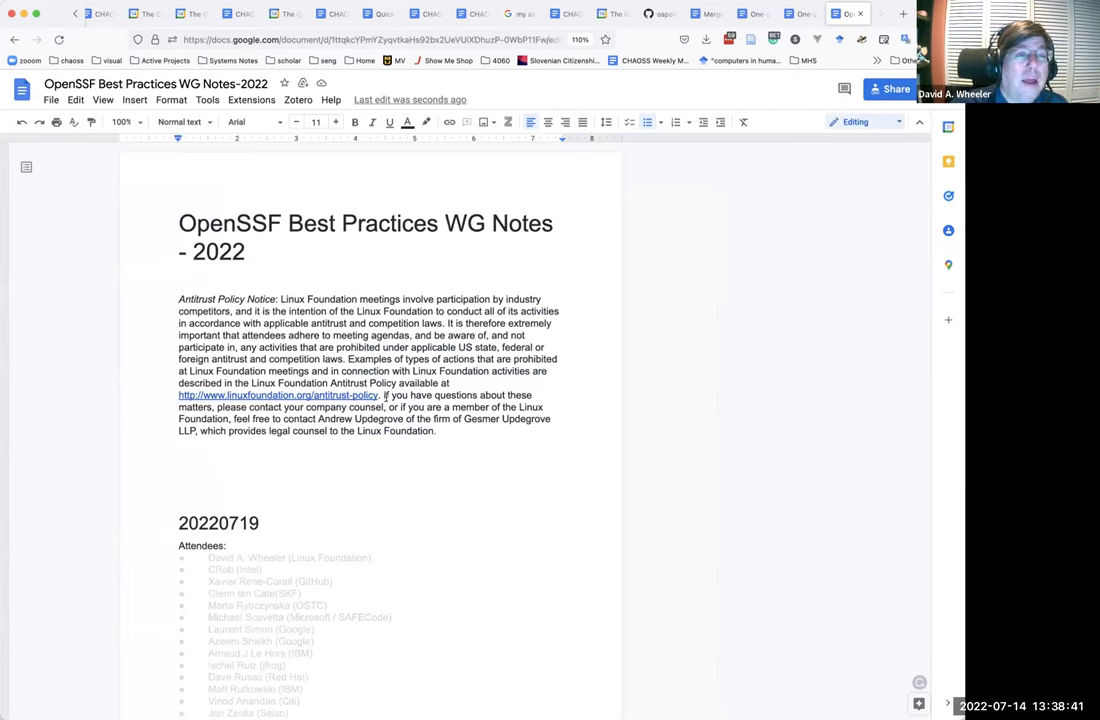
pyautogui.scroll(-5, 361, 457)
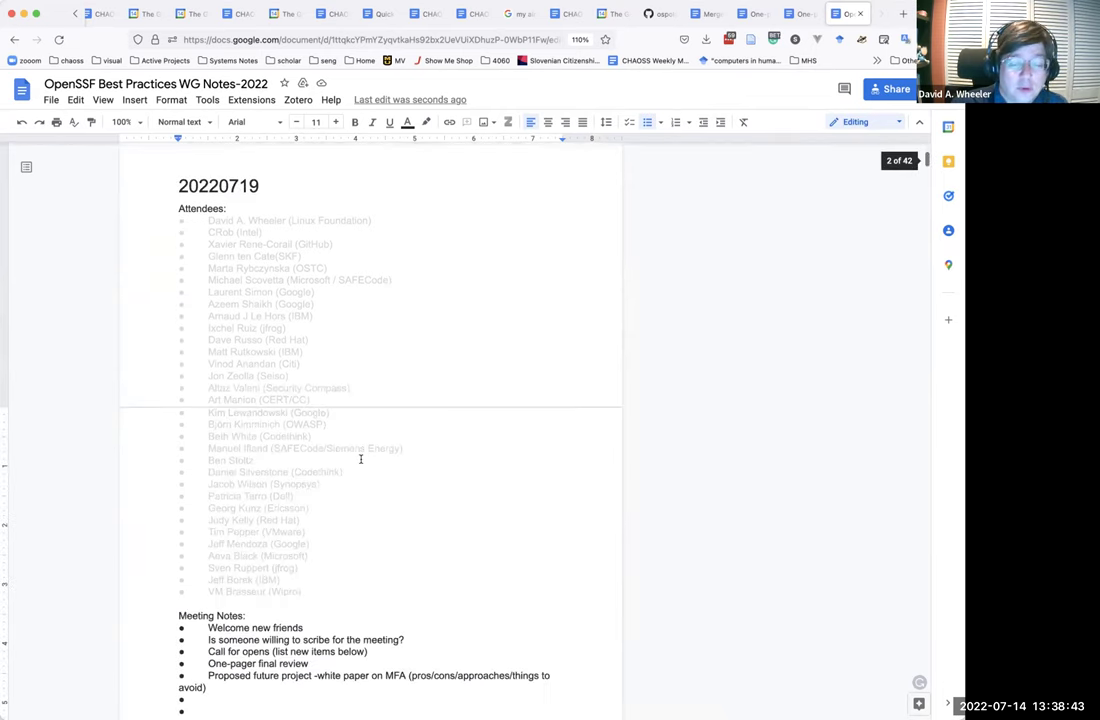
pyautogui.scroll(-1, 361, 458)
pyautogui.scroll(-1, 361, 458)
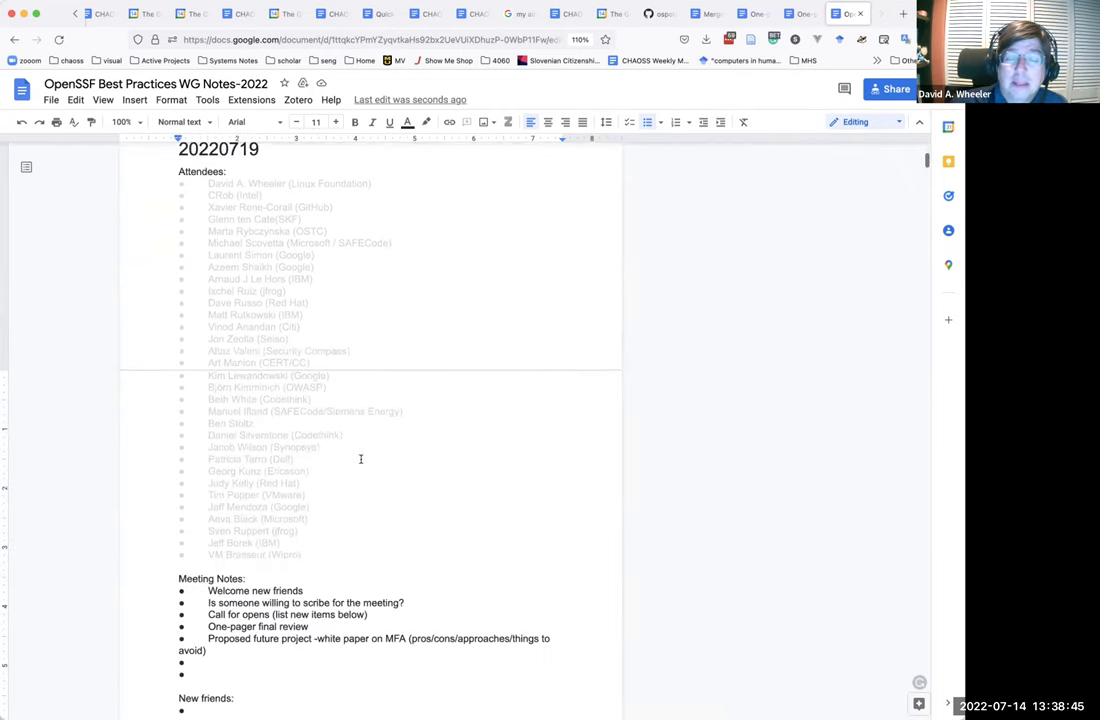
pyautogui.scroll(-3, 361, 458)
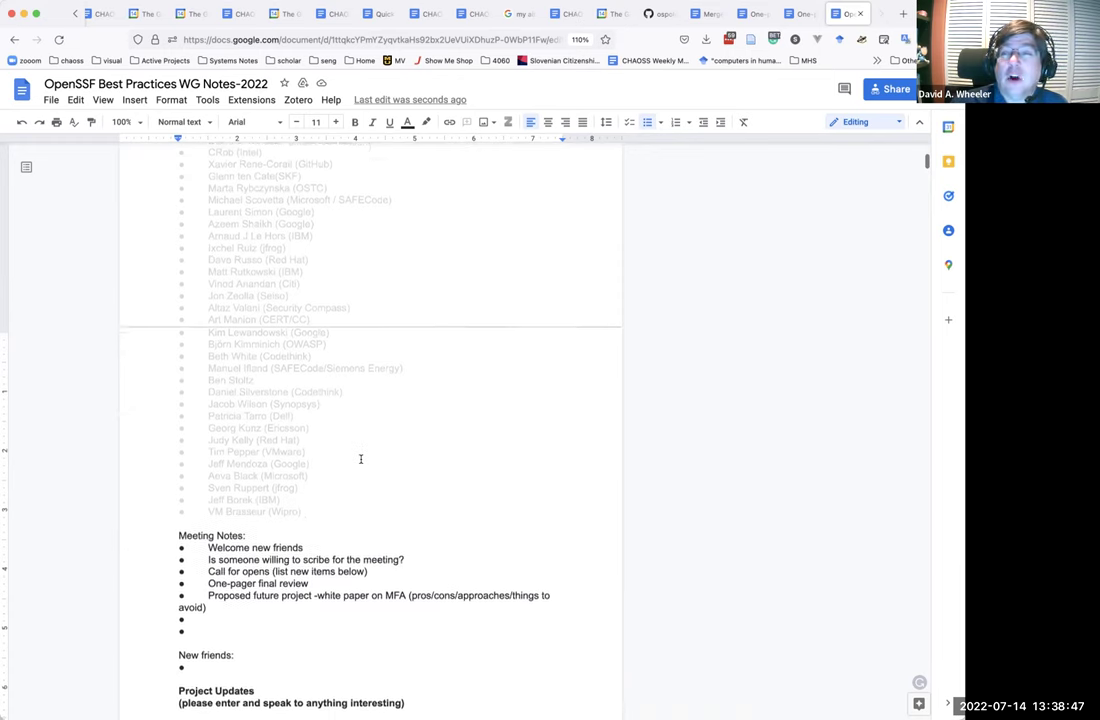
pyautogui.scroll(-6, 361, 458)
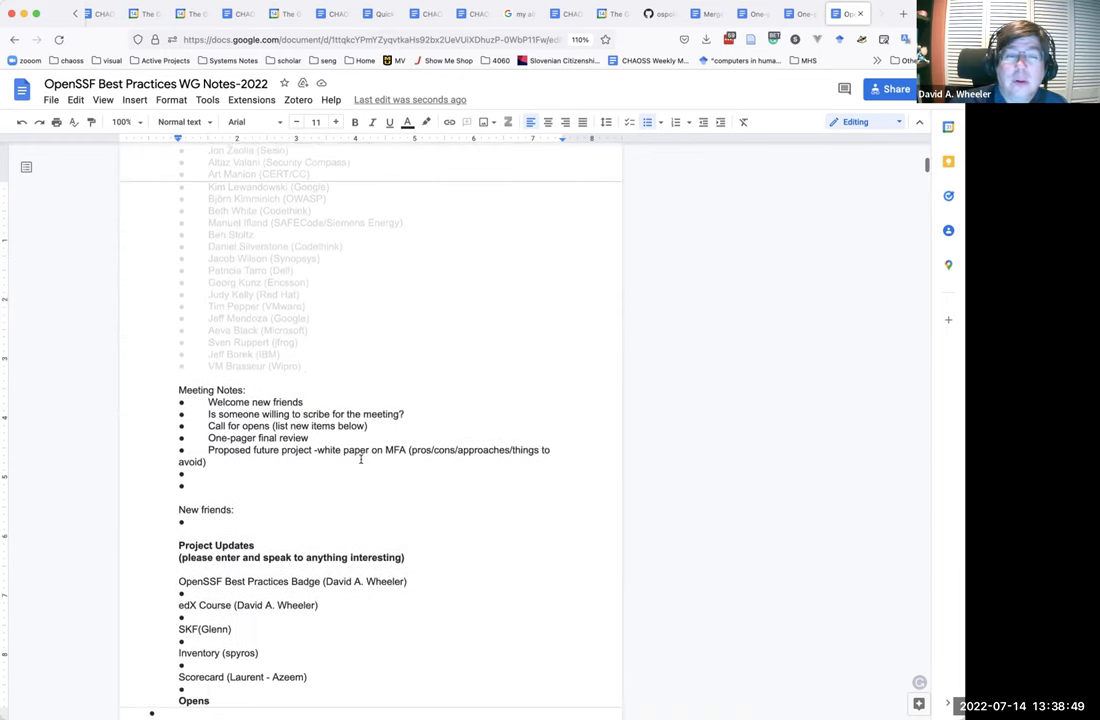
pyautogui.scroll(-5, 361, 458)
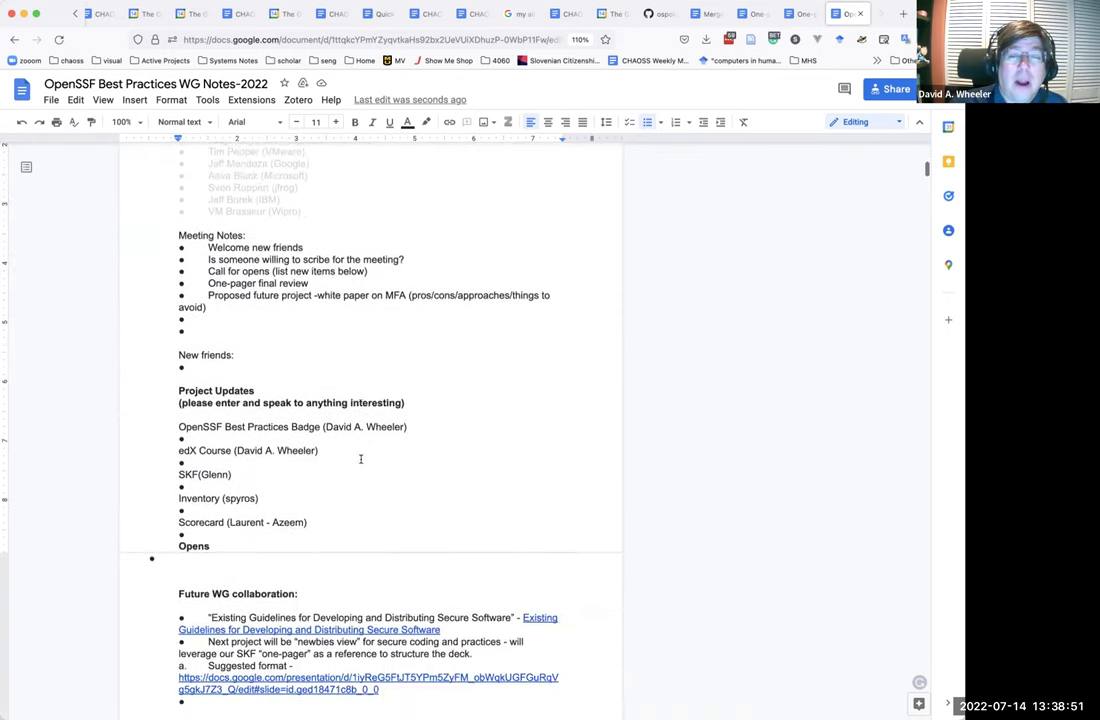
pyautogui.scroll(-2, 361, 458)
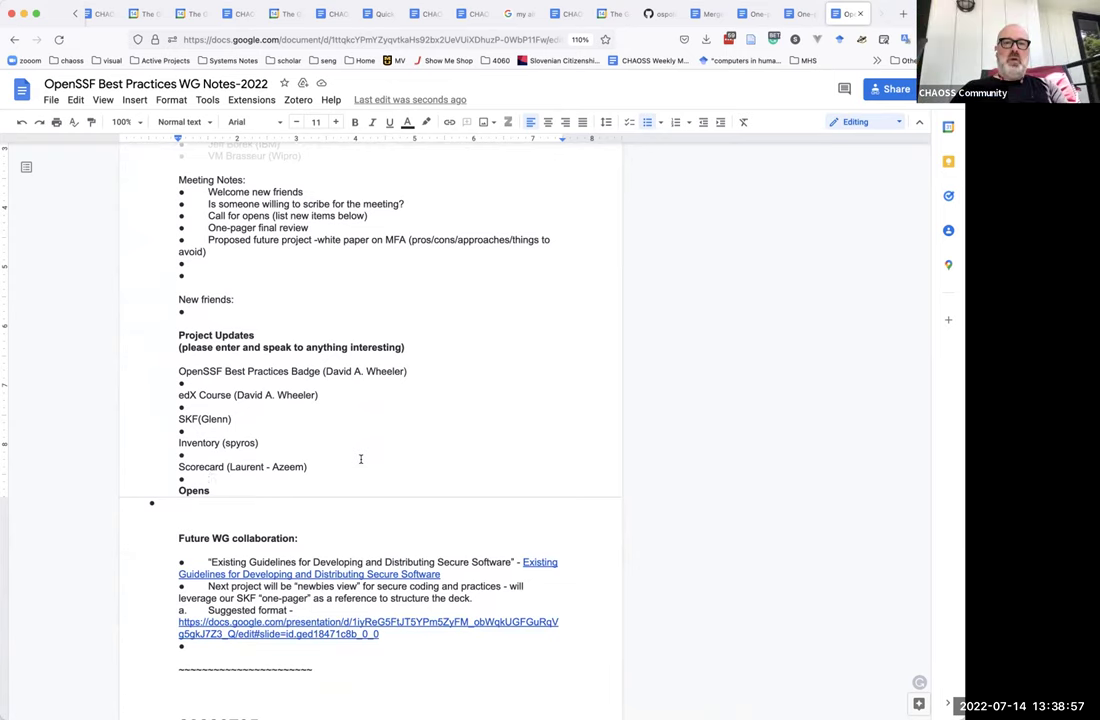
pyautogui.scroll(1, 361, 459)
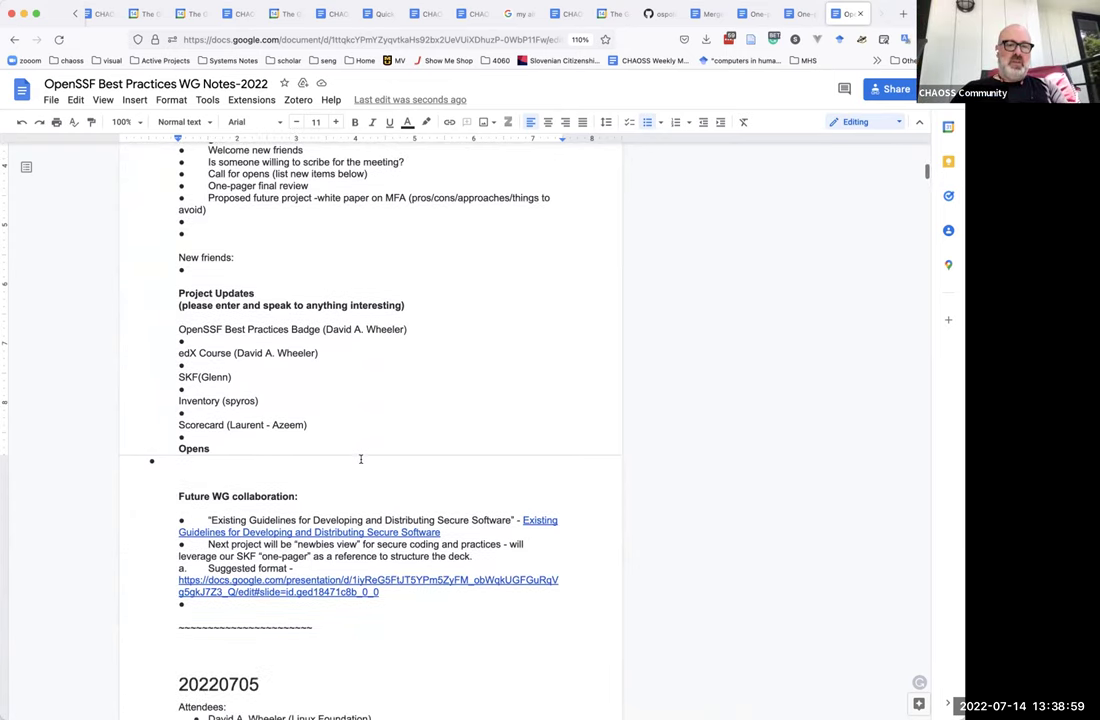
pyautogui.scroll(-3, 361, 463)
pyautogui.scroll(10, 361, 463)
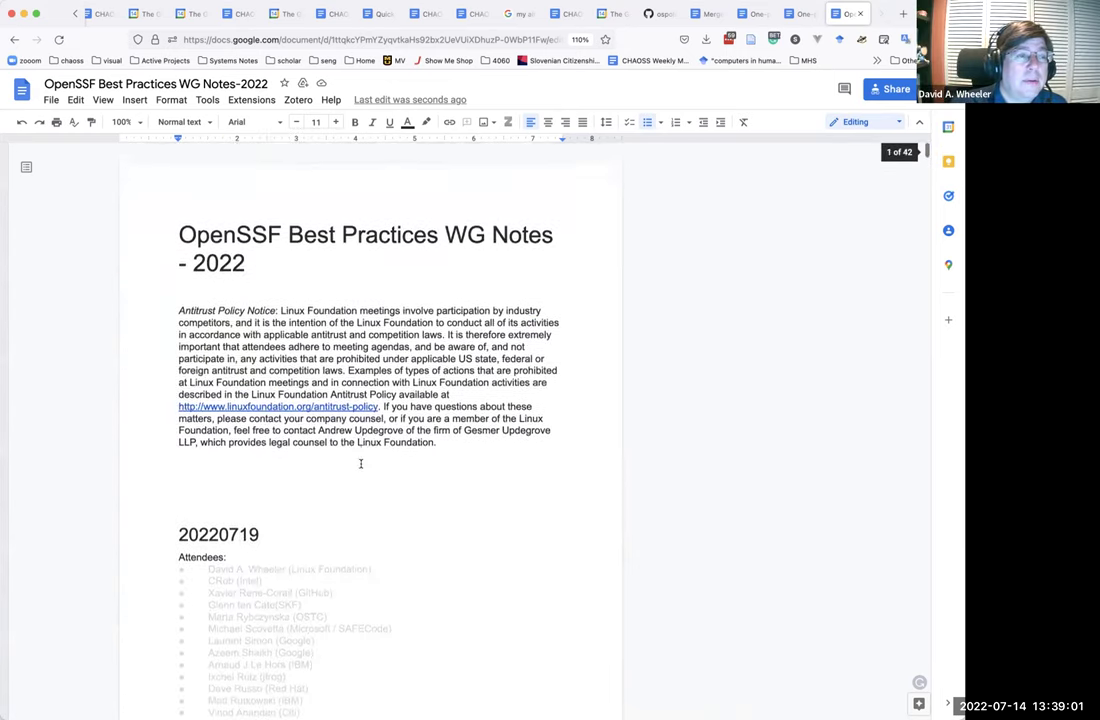
pyautogui.scroll(-1, 361, 463)
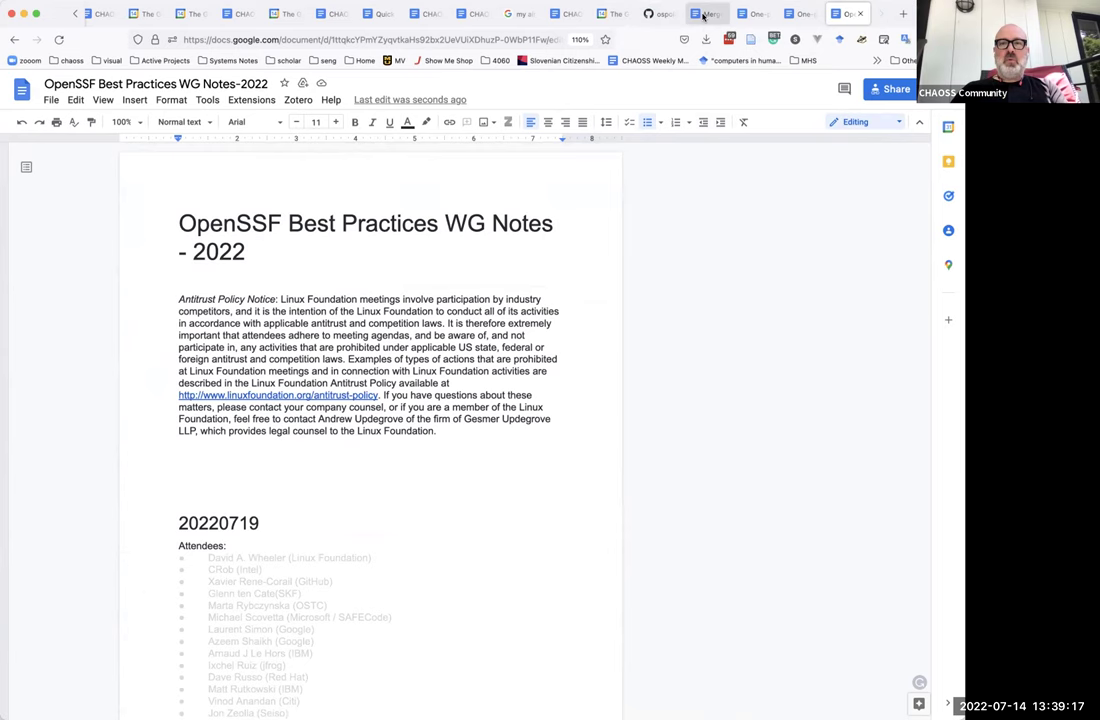
# Cycle through the Handbook Tasks and Risk WG Thoughts tabs to the CHAOSS Risk WG meeting notes.
pyautogui.click(566, 15)
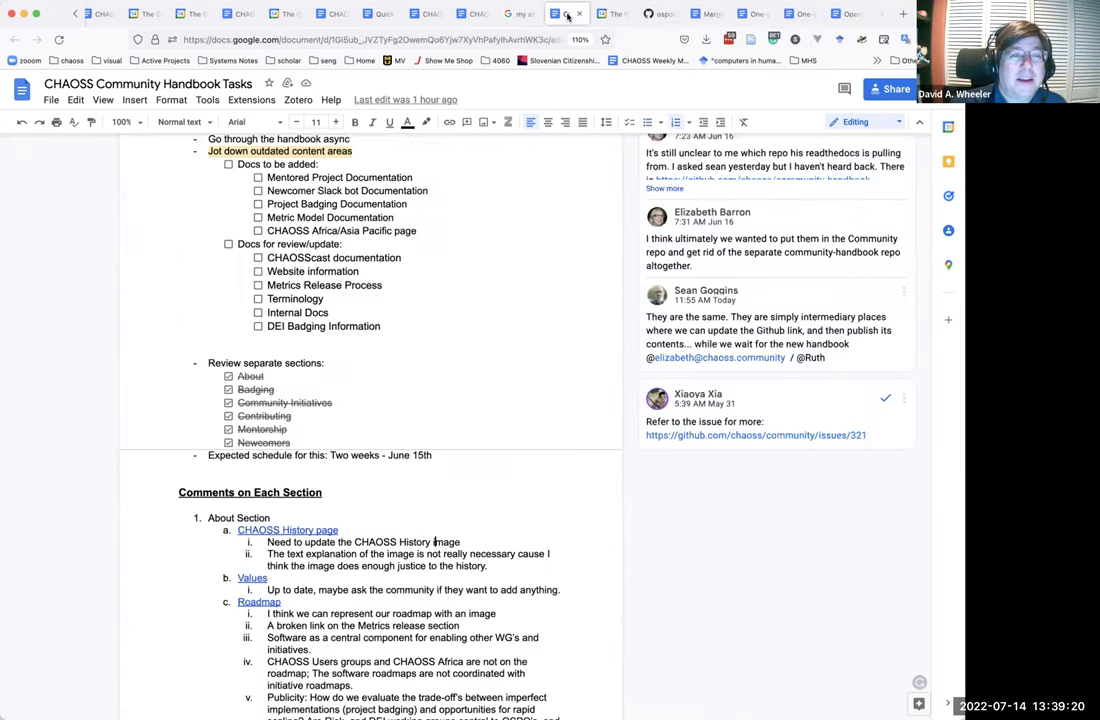
pyautogui.click(472, 15)
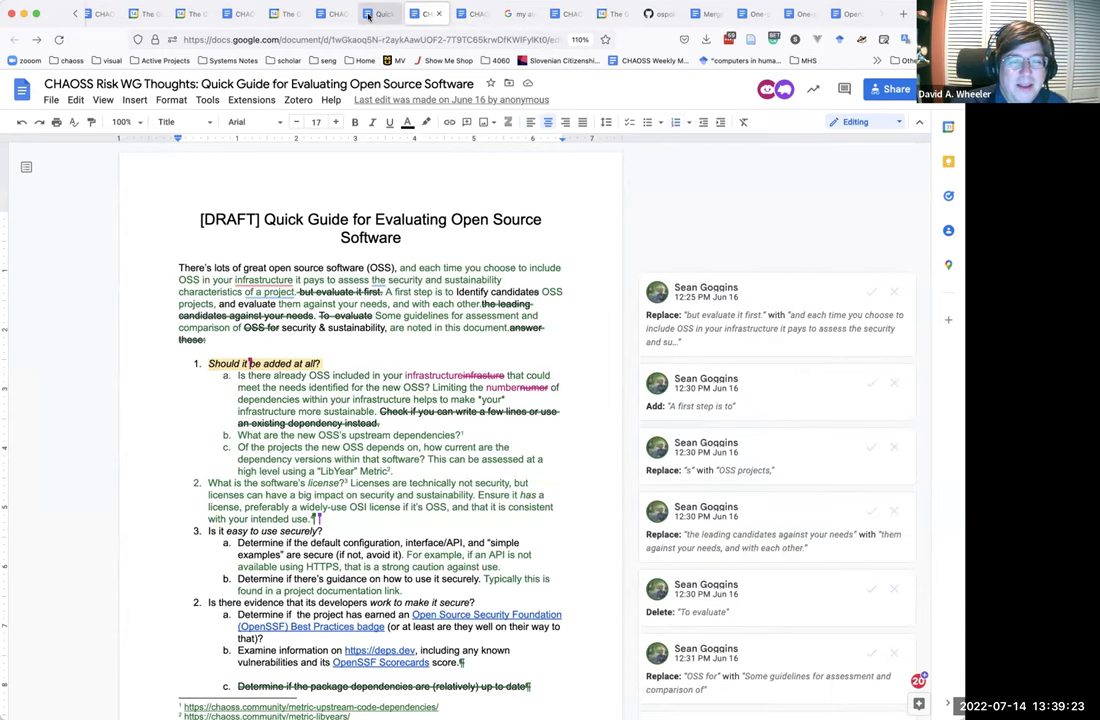
pyautogui.click(378, 14)
pyautogui.click(331, 15)
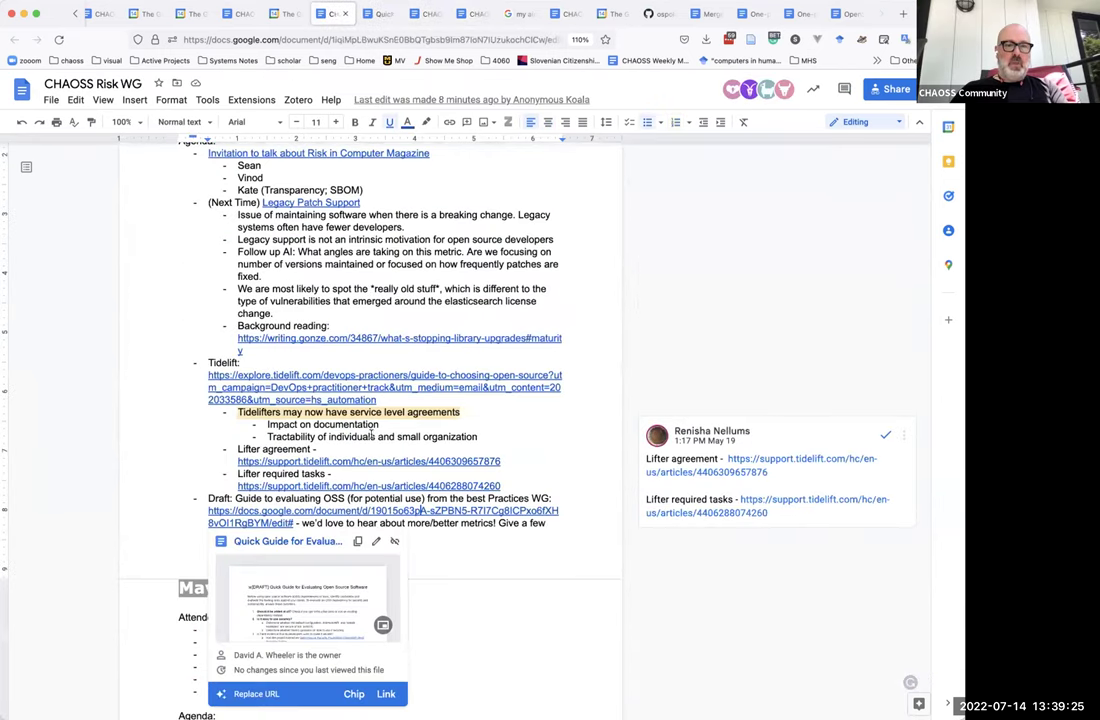
pyautogui.click(354, 300)
pyautogui.scroll(2, 358, 296)
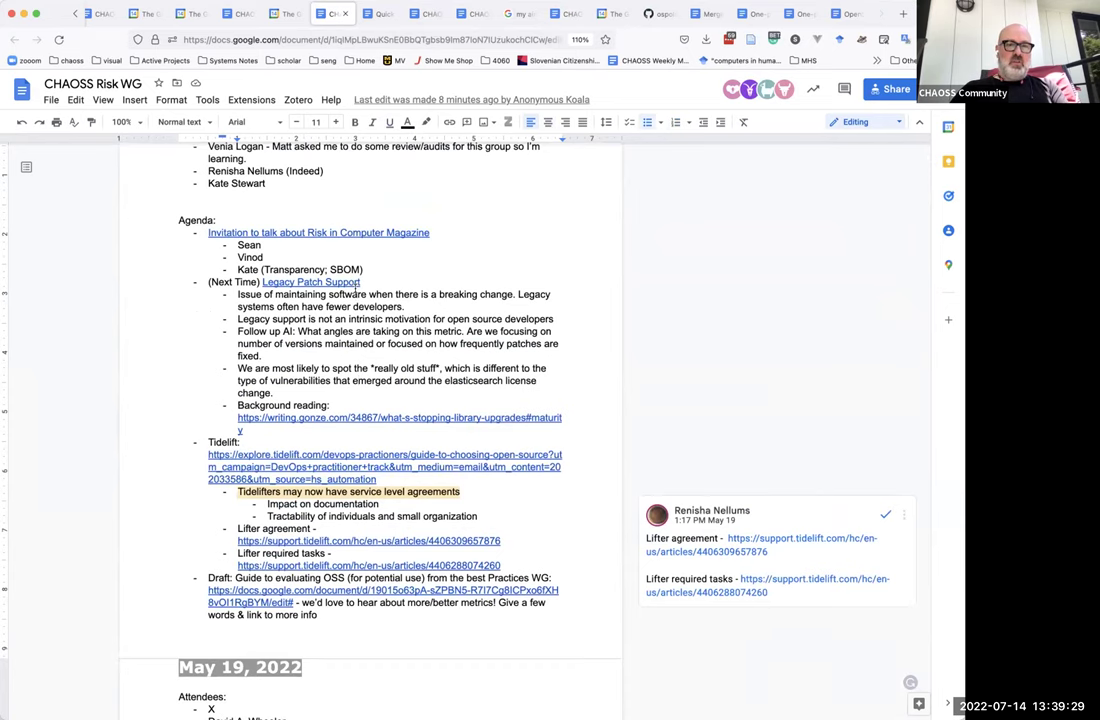
pyautogui.scroll(10, 358, 288)
pyautogui.scroll(5, 354, 288)
pyautogui.scroll(-4, 356, 287)
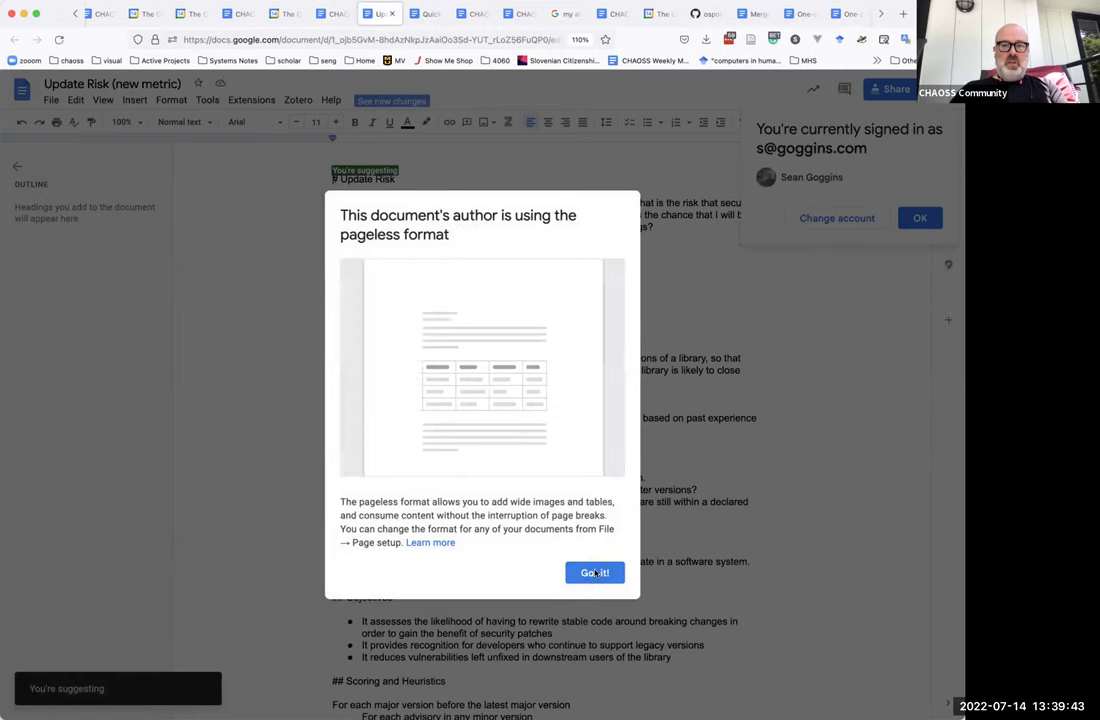
# Dismiss the pageless-format notice and account prompt, check the Risk WG notes, then come back.
pyautogui.click(594, 572)
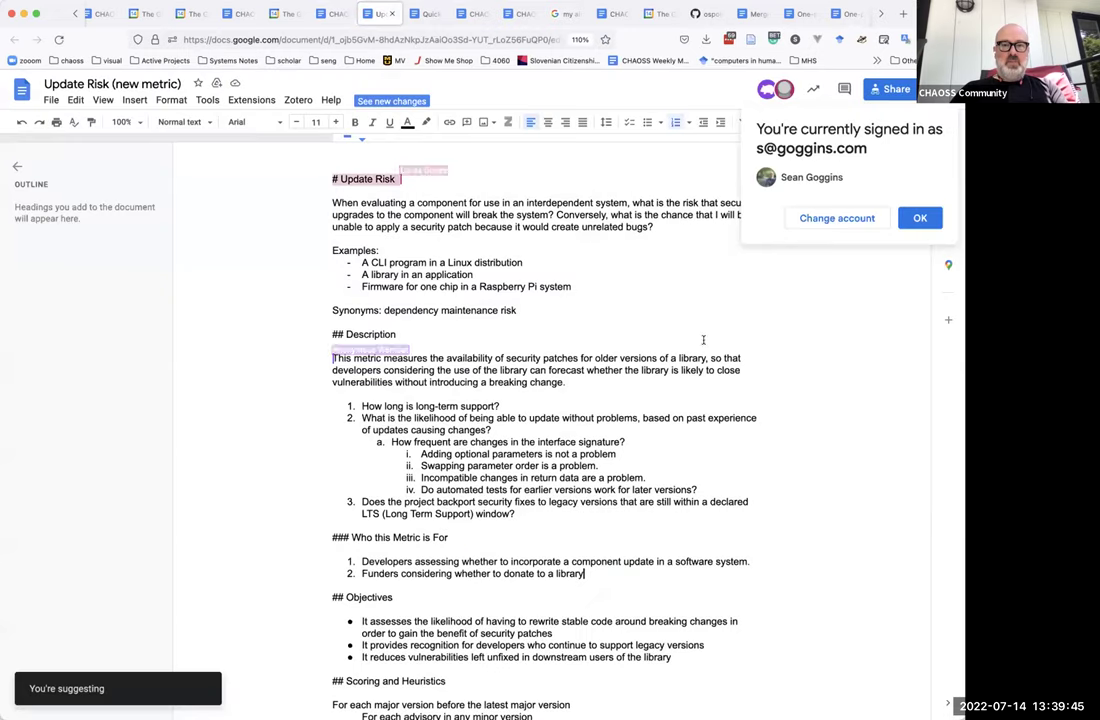
pyautogui.click(920, 217)
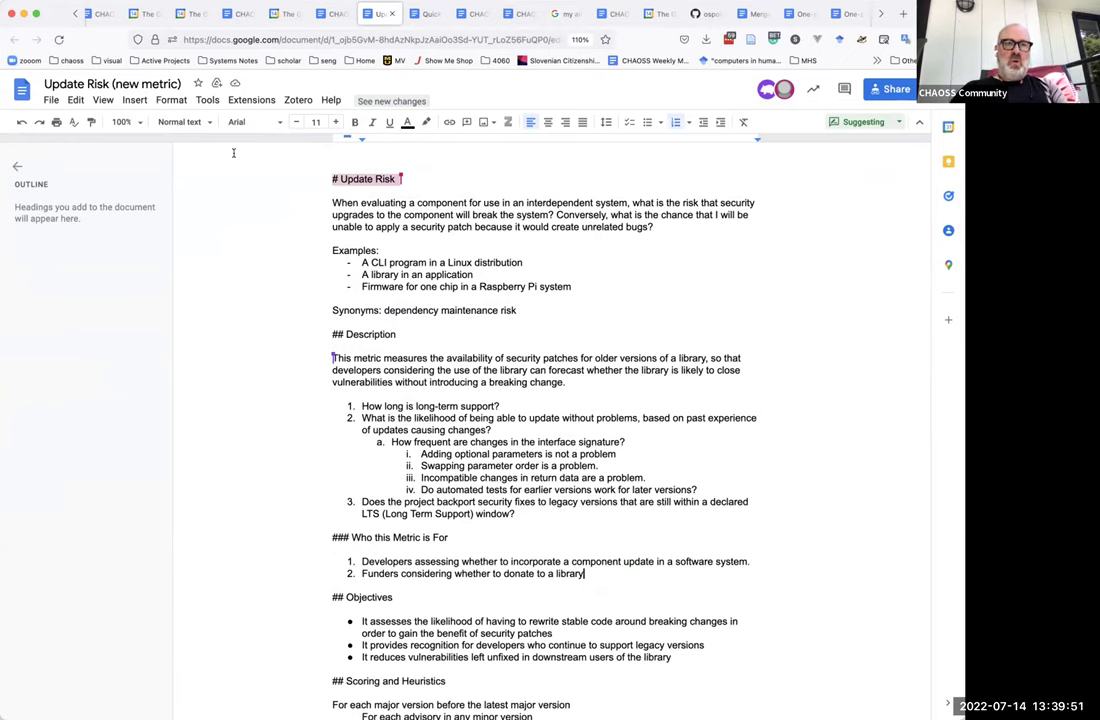
pyautogui.click(331, 14)
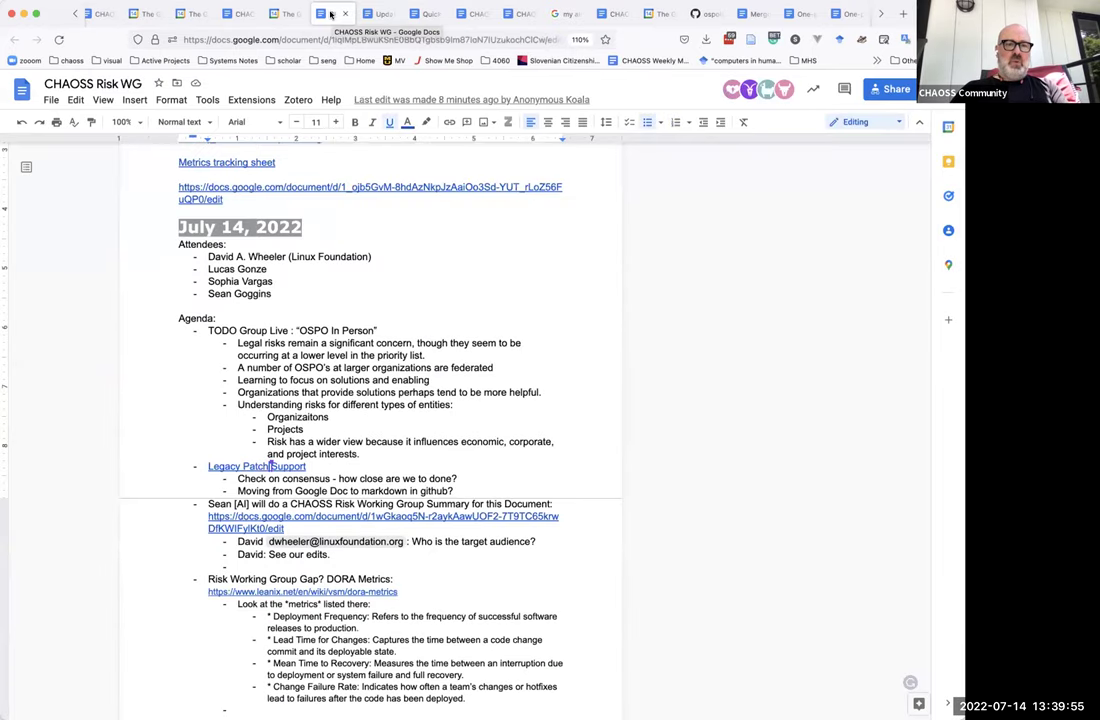
pyautogui.click(380, 14)
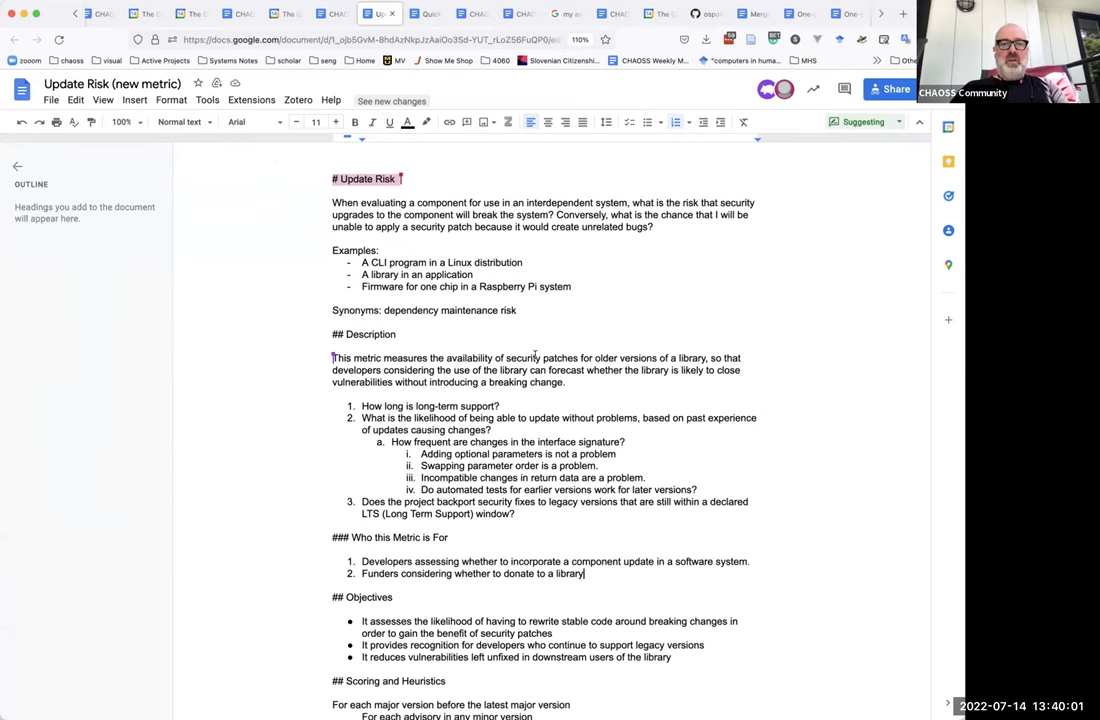
# Review the Update Risk draft and select its web address in the address bar.
pyautogui.scroll(-1, 535, 355)
pyautogui.scroll(-5, 535, 352)
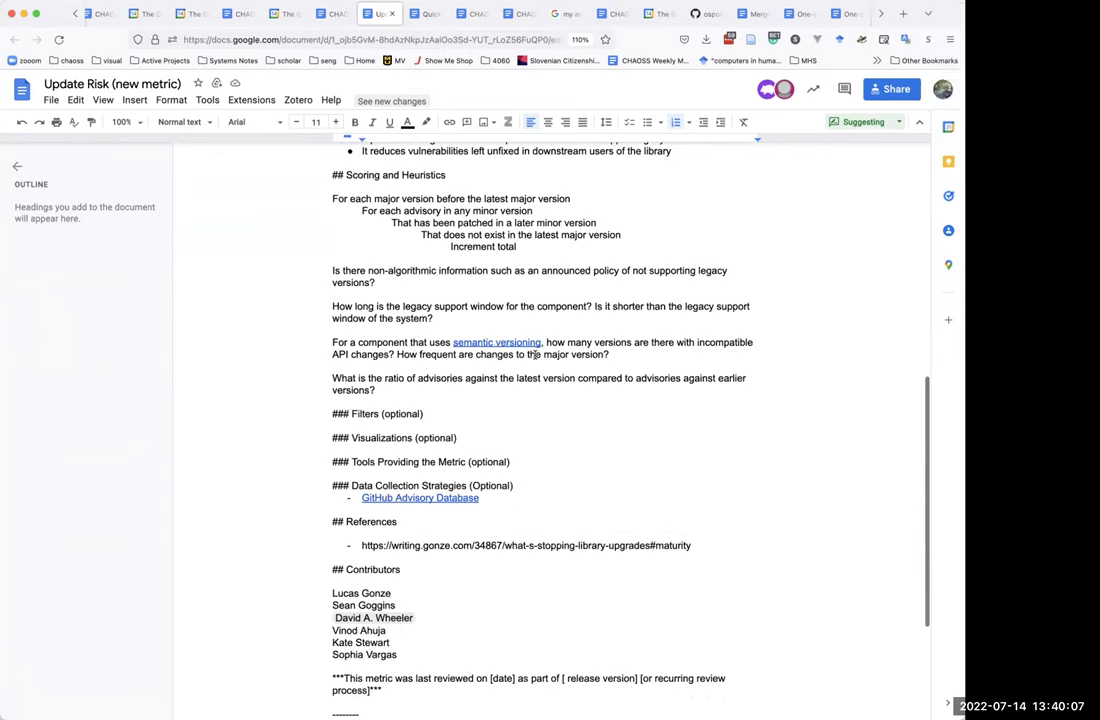
pyautogui.scroll(5, 535, 355)
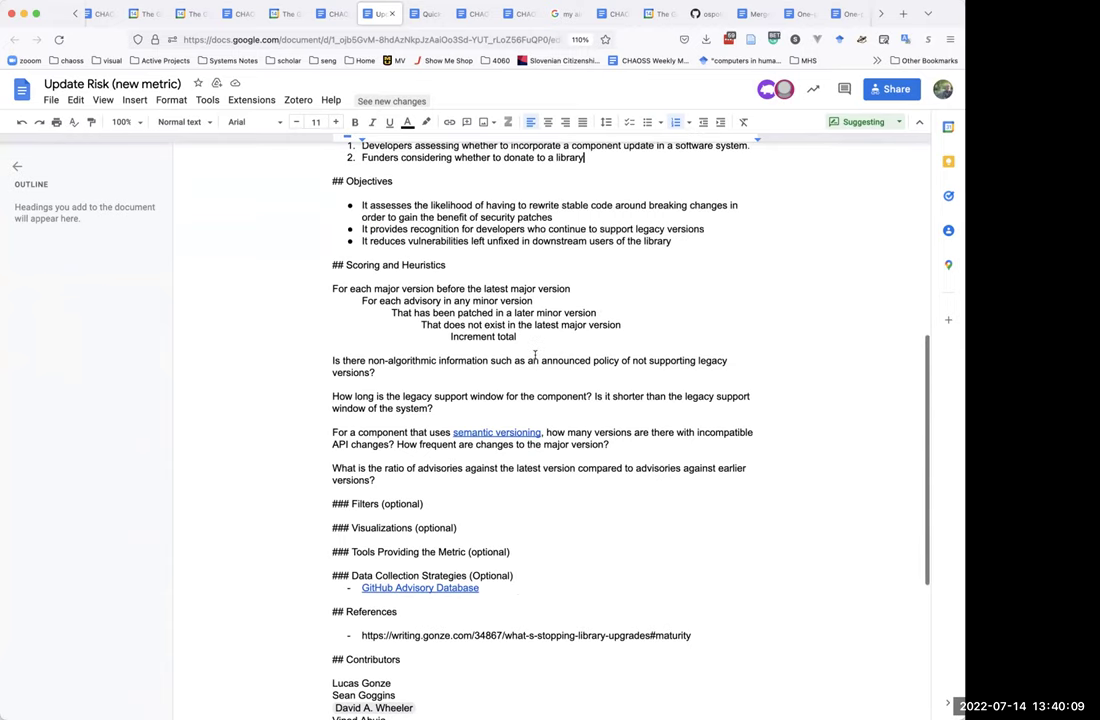
pyautogui.scroll(3, 535, 355)
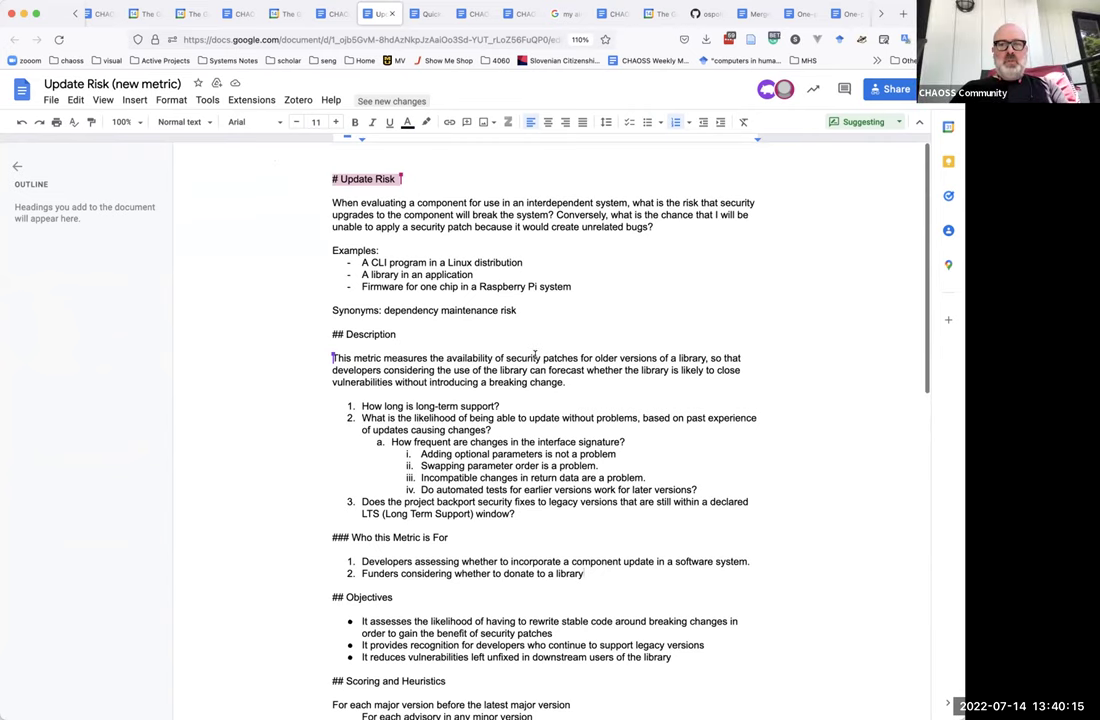
pyautogui.click(490, 39)
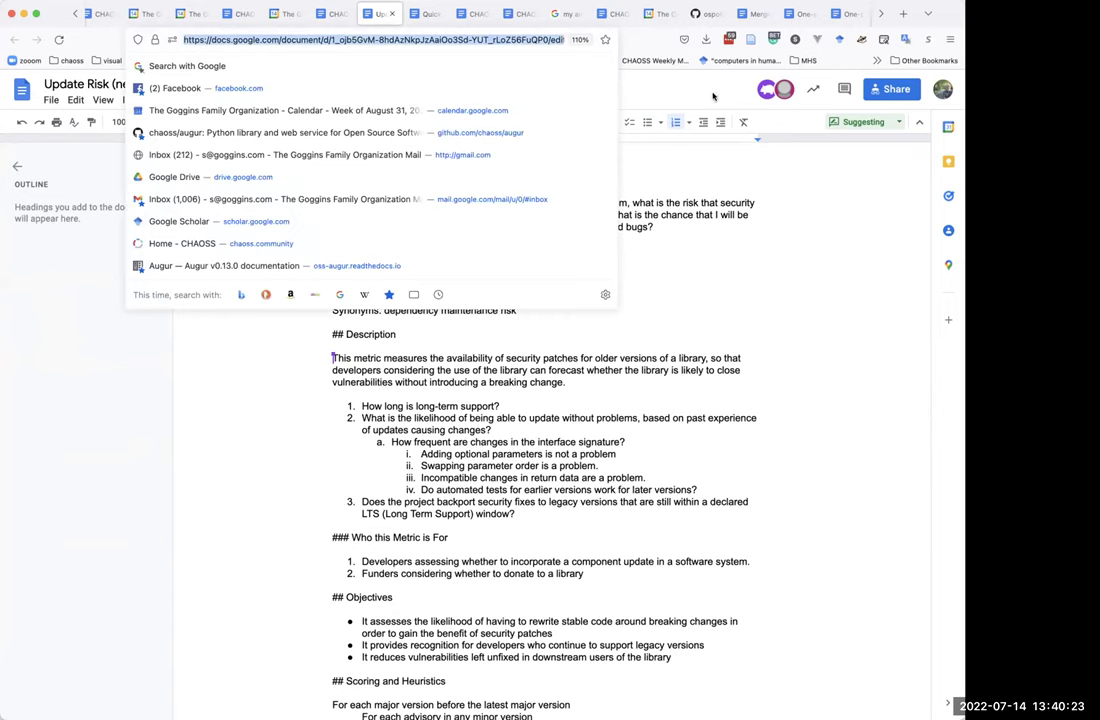
pyautogui.click(699, 175)
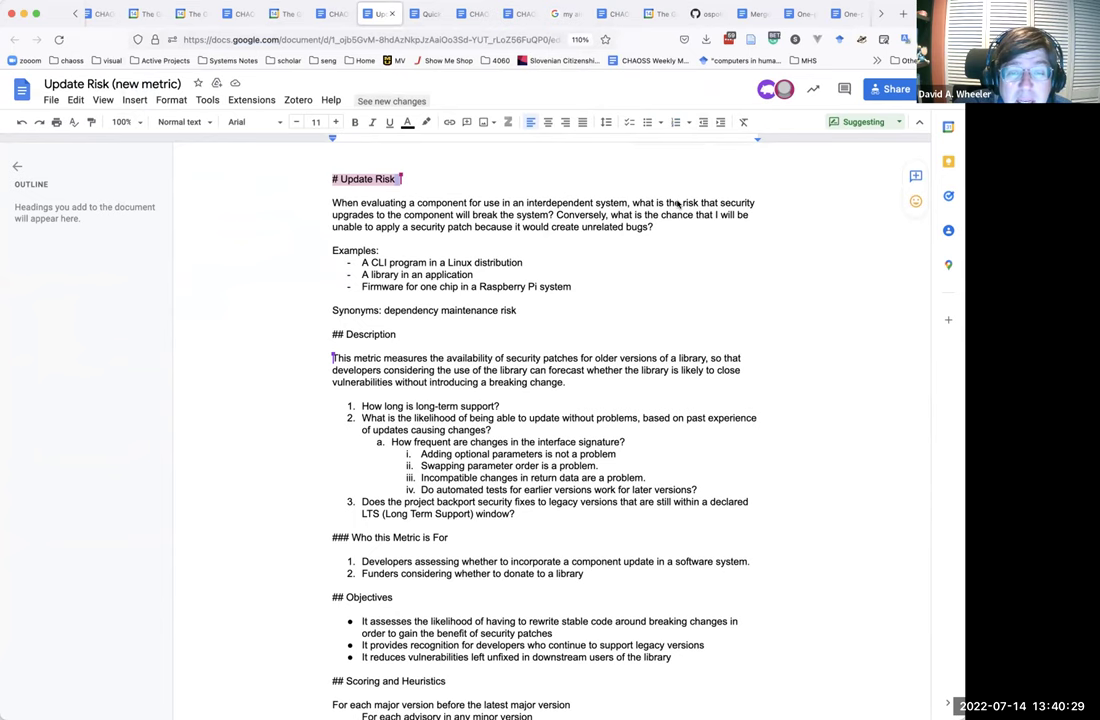
pyautogui.scroll(-2, 646, 320)
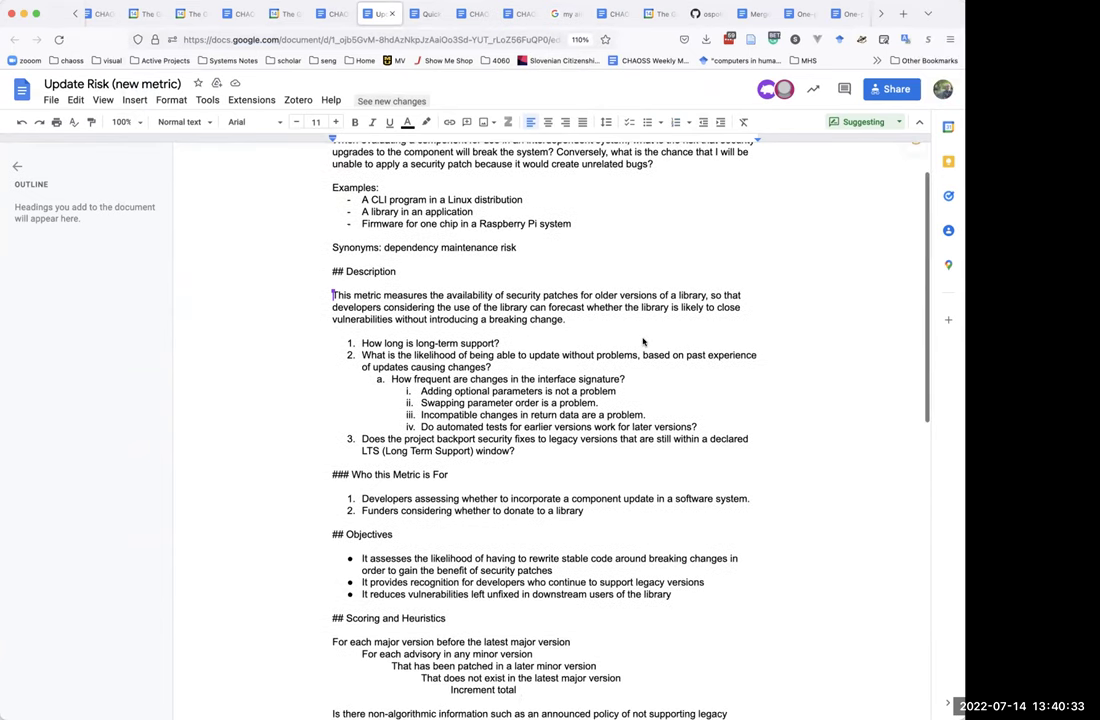
# Close the document outline and browse the View and File menus without changing anything.
pyautogui.click(16, 168)
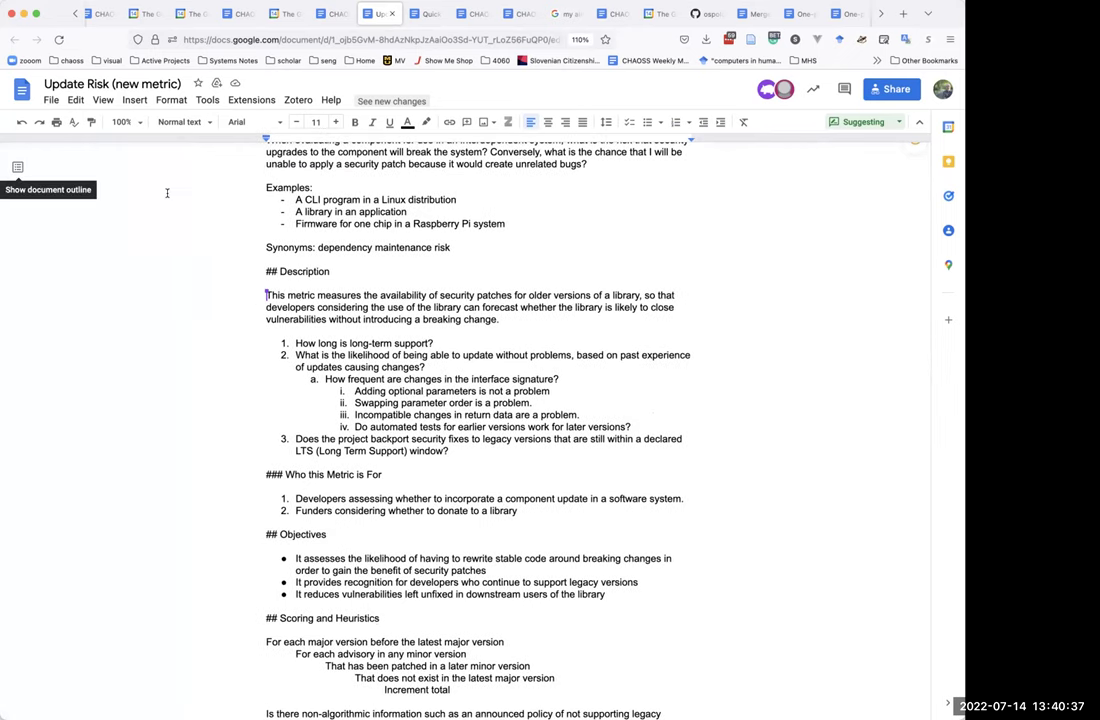
pyautogui.click(100, 100)
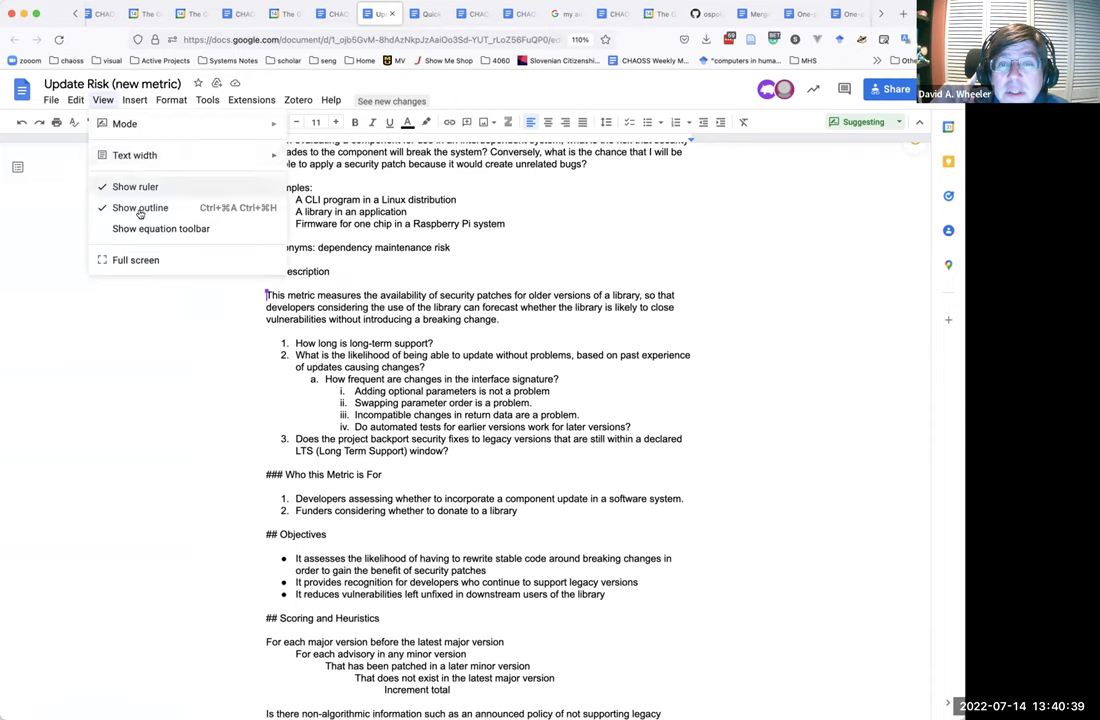
pyautogui.click(49, 101)
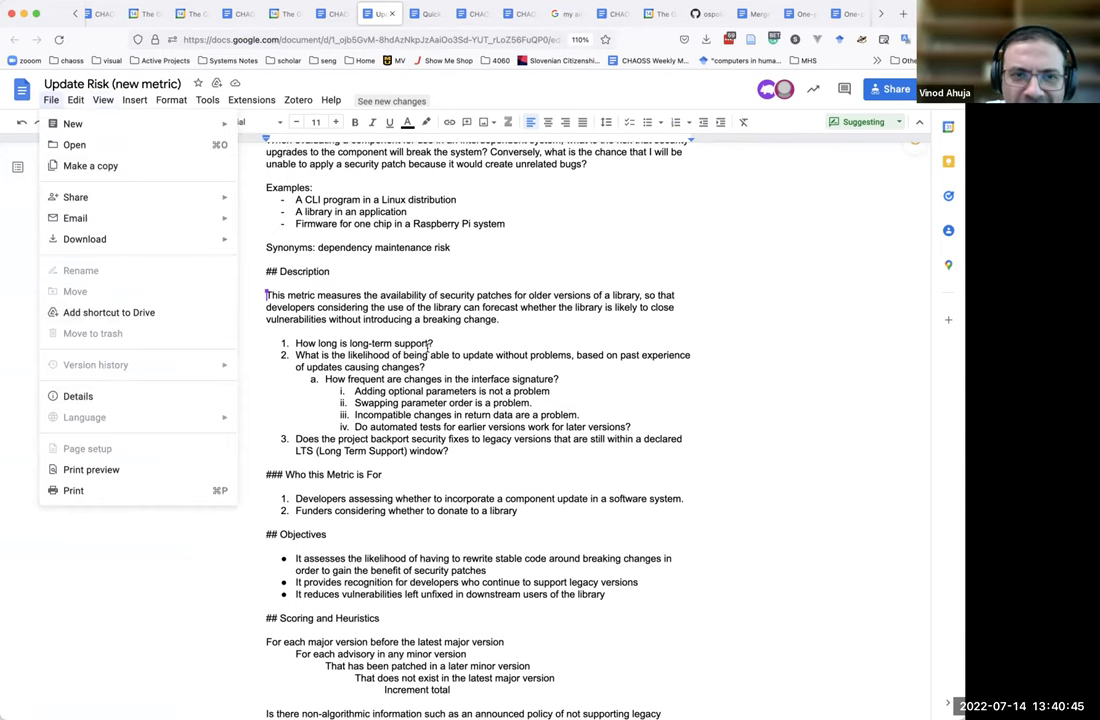
pyautogui.click(362, 297)
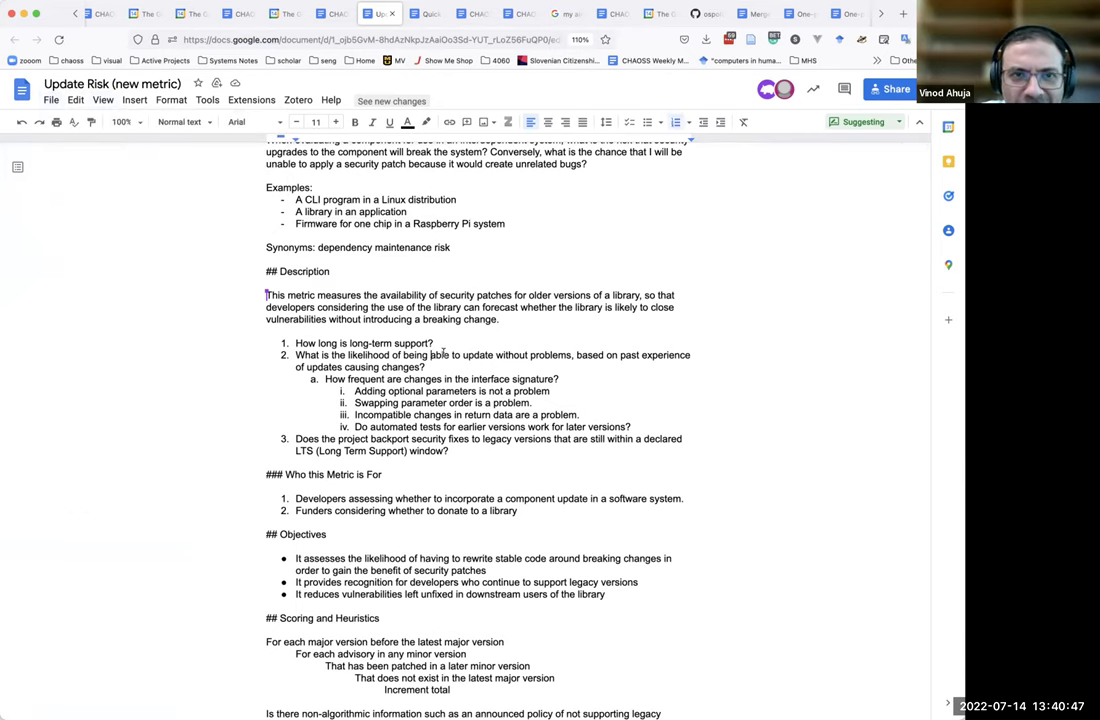
pyautogui.scroll(3, 447, 344)
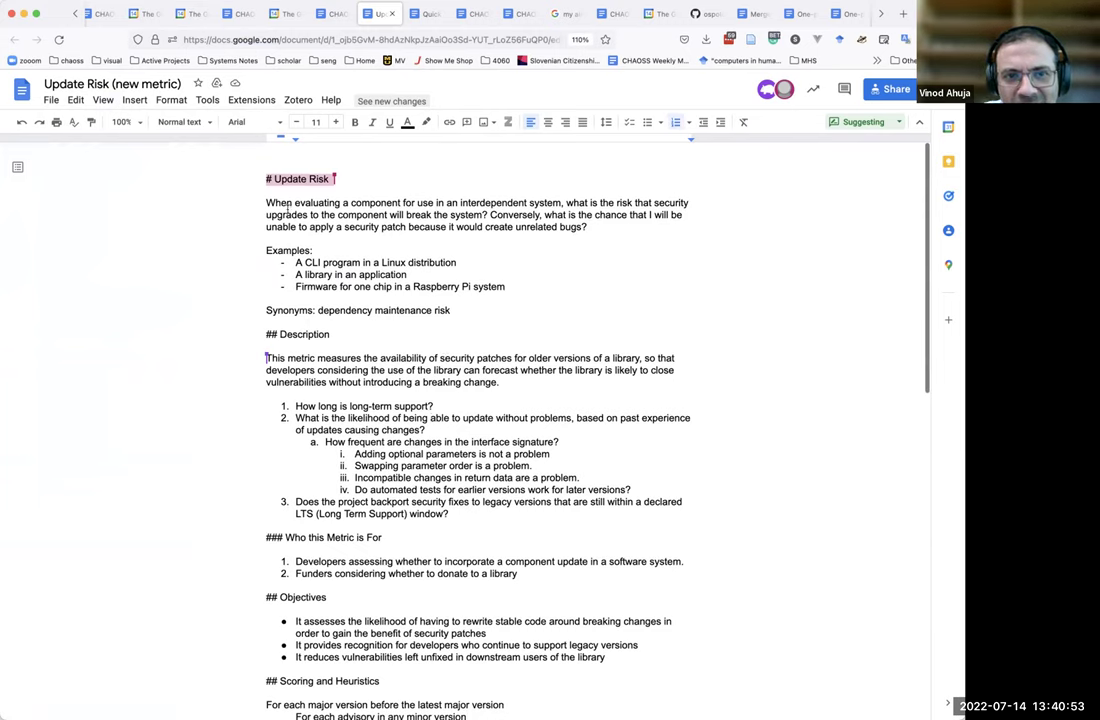
# Toggle the outline, place the caret under Description, and bring up the File menu.
pyautogui.click(51, 101)
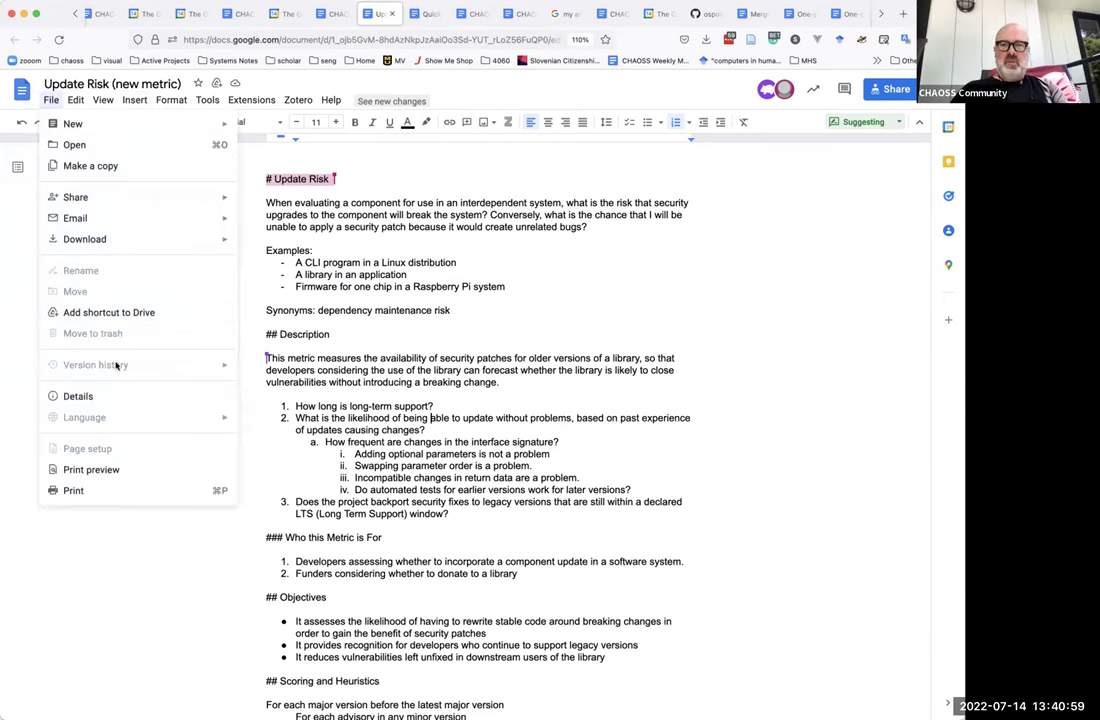
pyautogui.click(548, 268)
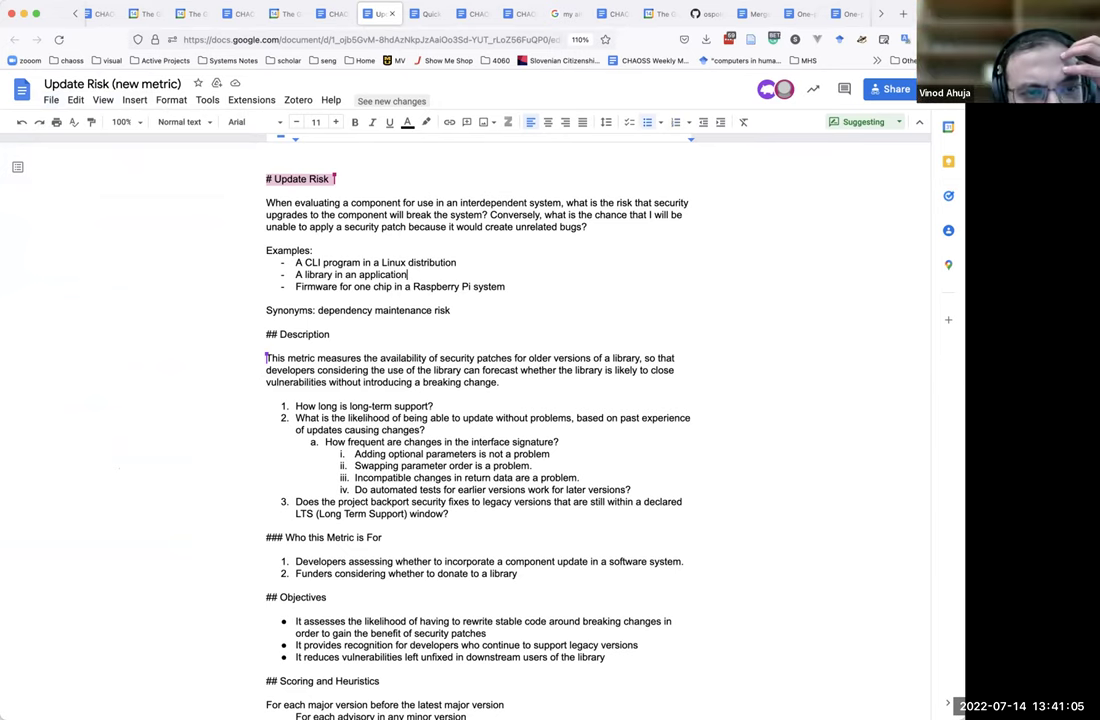
pyautogui.click(17, 167)
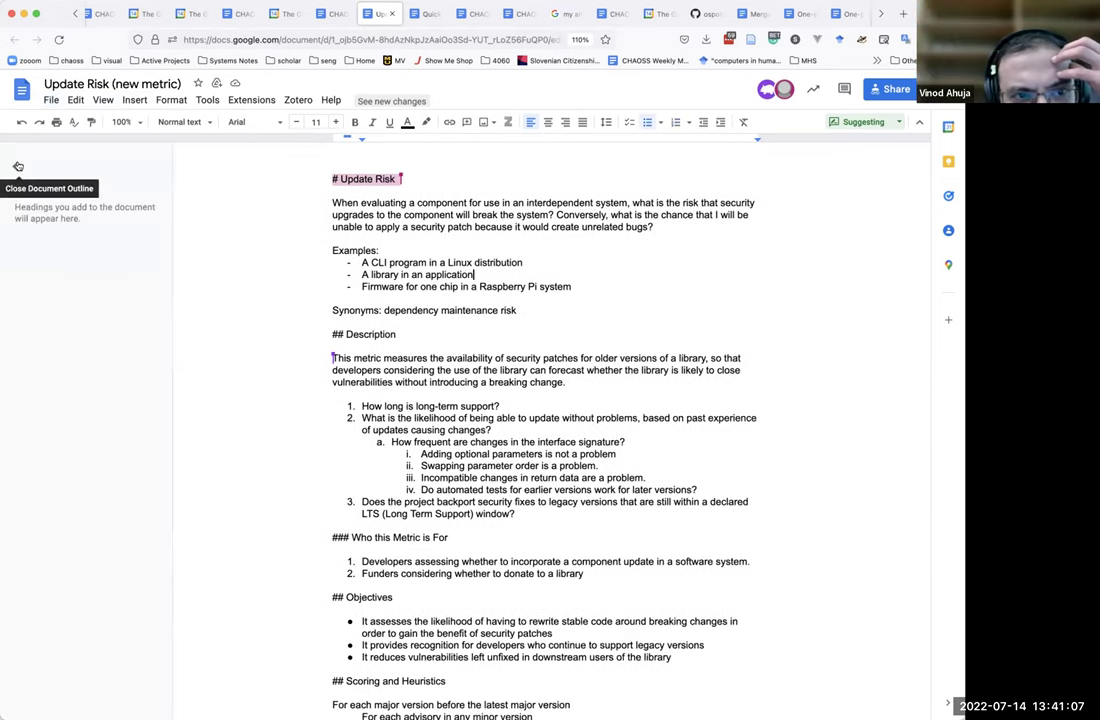
pyautogui.click(18, 166)
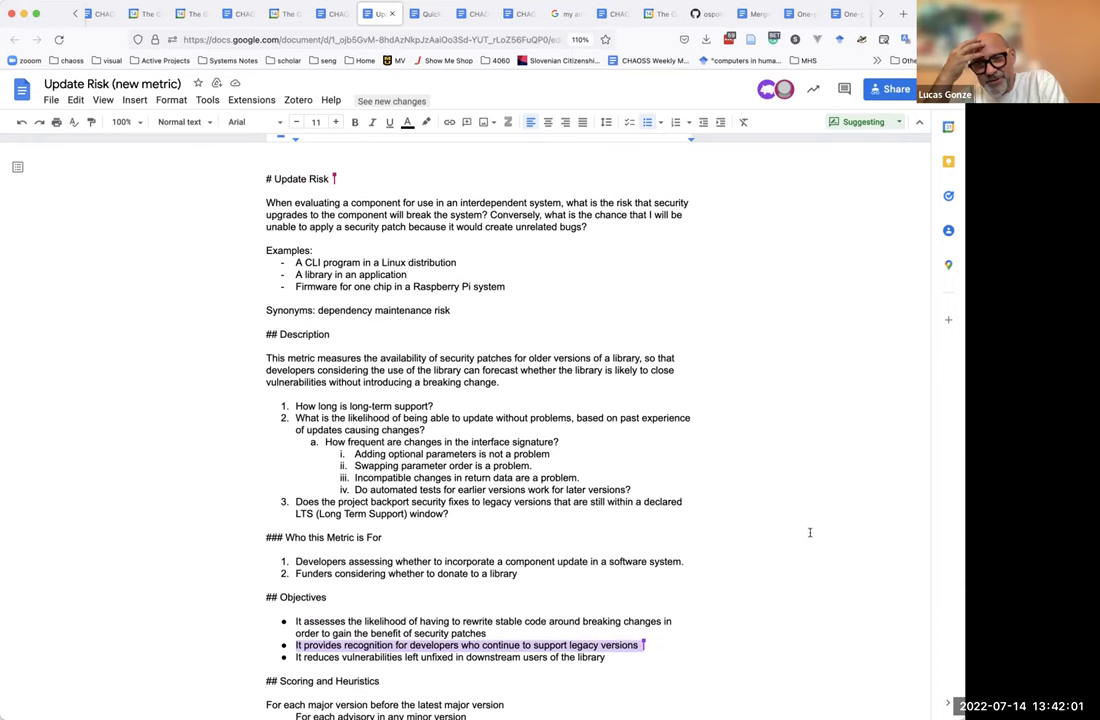
pyautogui.click(712, 347)
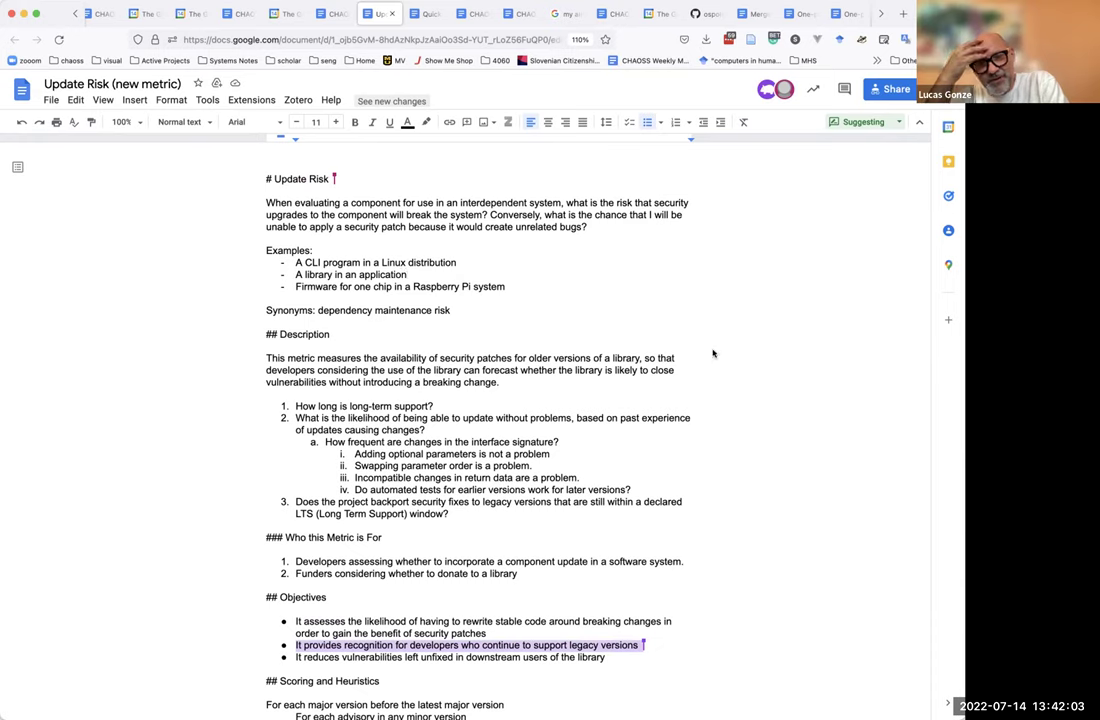
pyautogui.click(51, 100)
# Open the full version history and scroll through the June 16, 1:51 PM version.
pyautogui.moveTo(121, 366)
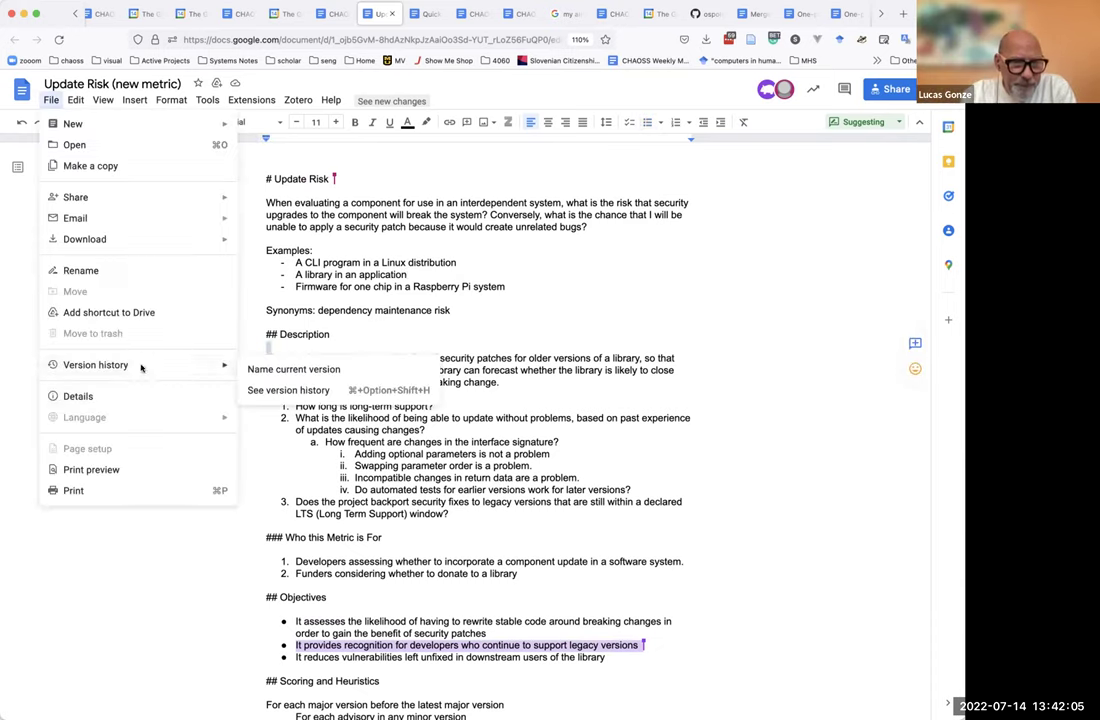
pyautogui.click(252, 388)
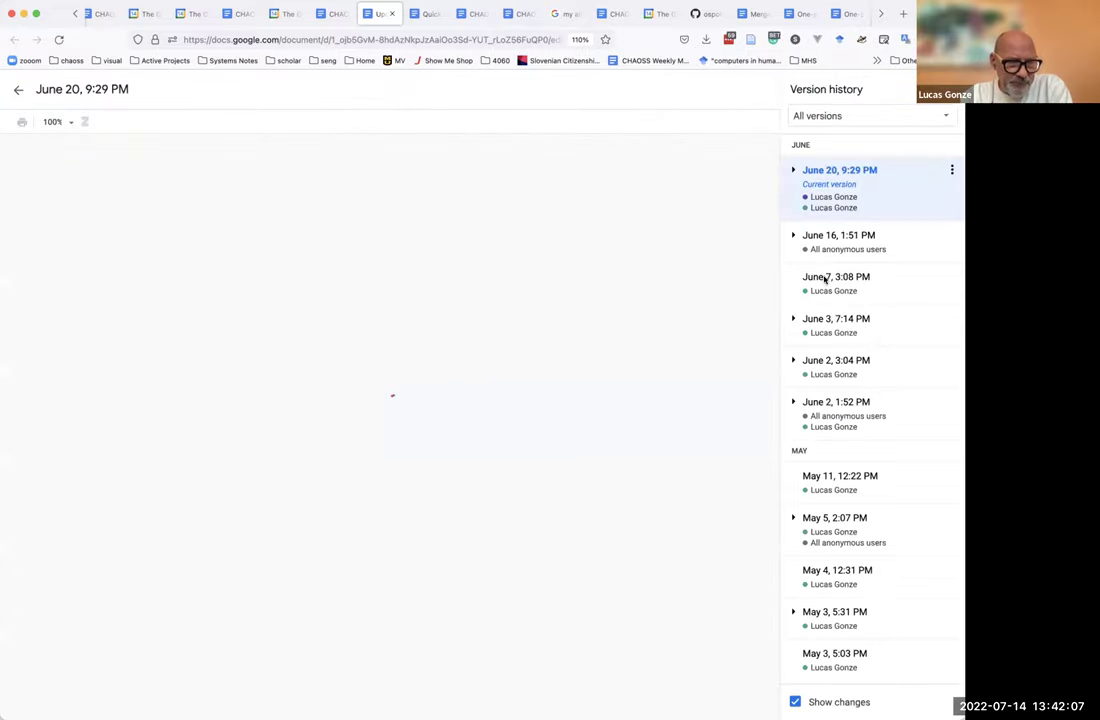
pyautogui.click(855, 236)
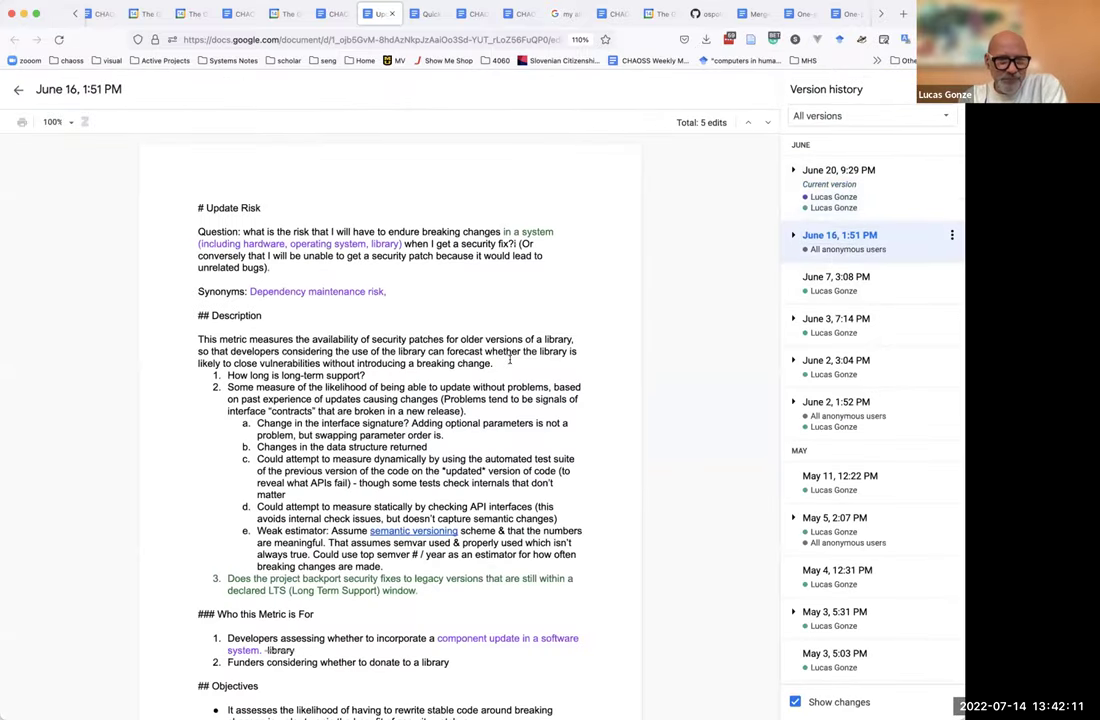
pyautogui.scroll(-10, 510, 361)
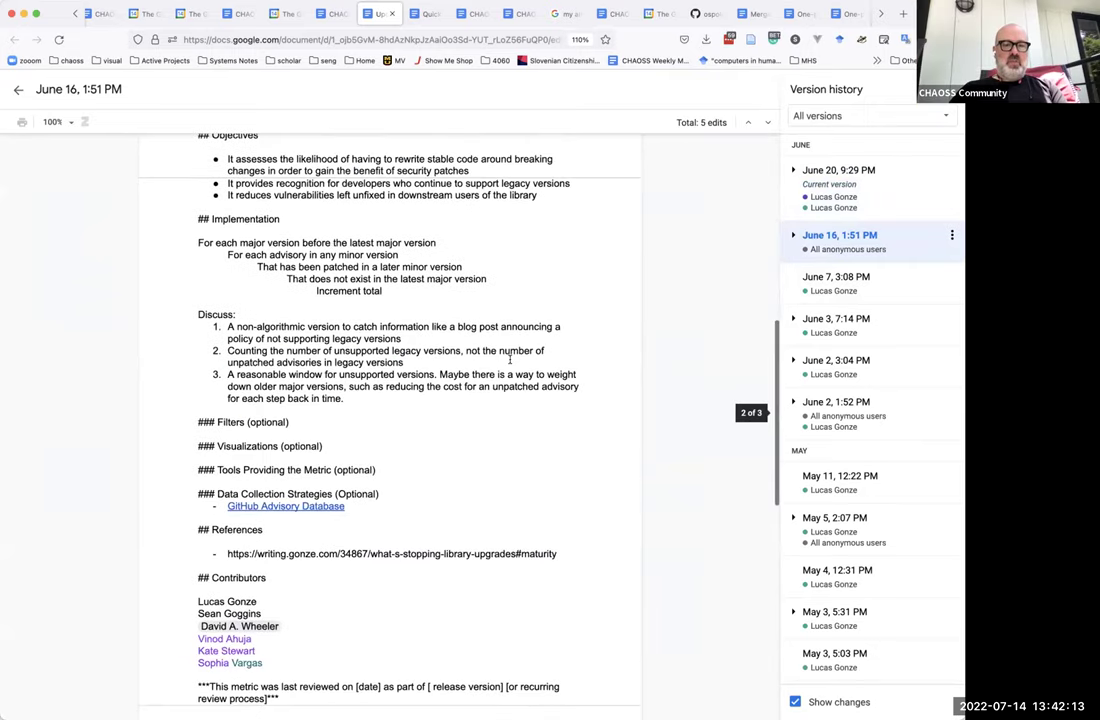
pyautogui.scroll(-3, 510, 361)
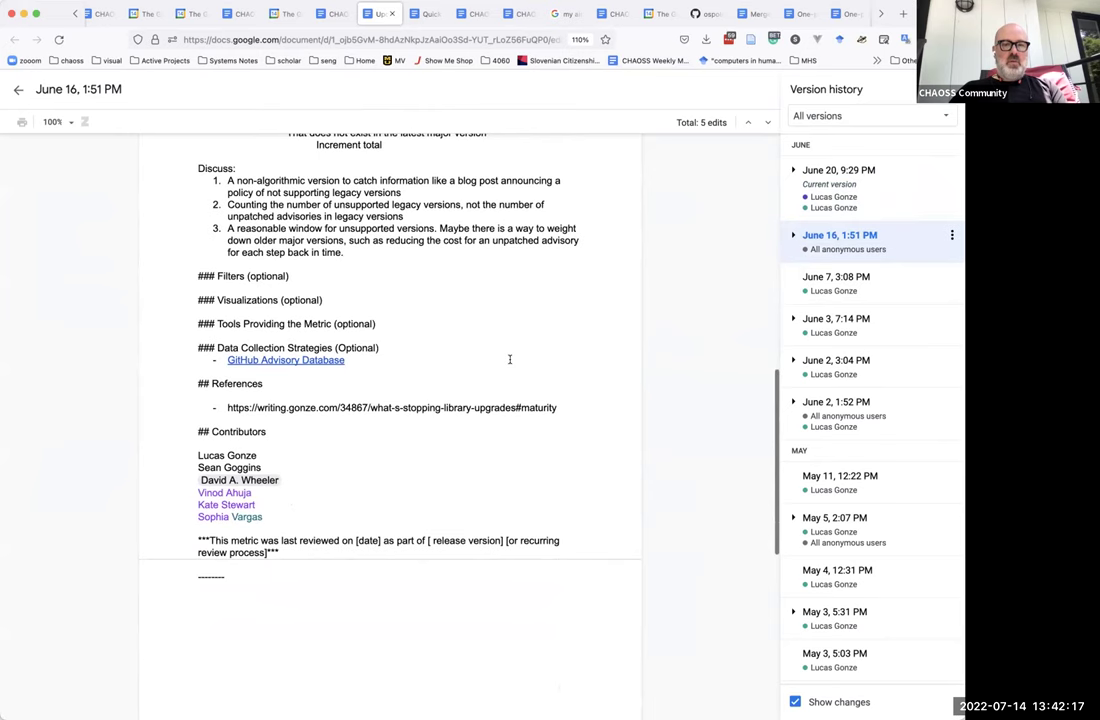
pyautogui.scroll(3, 510, 359)
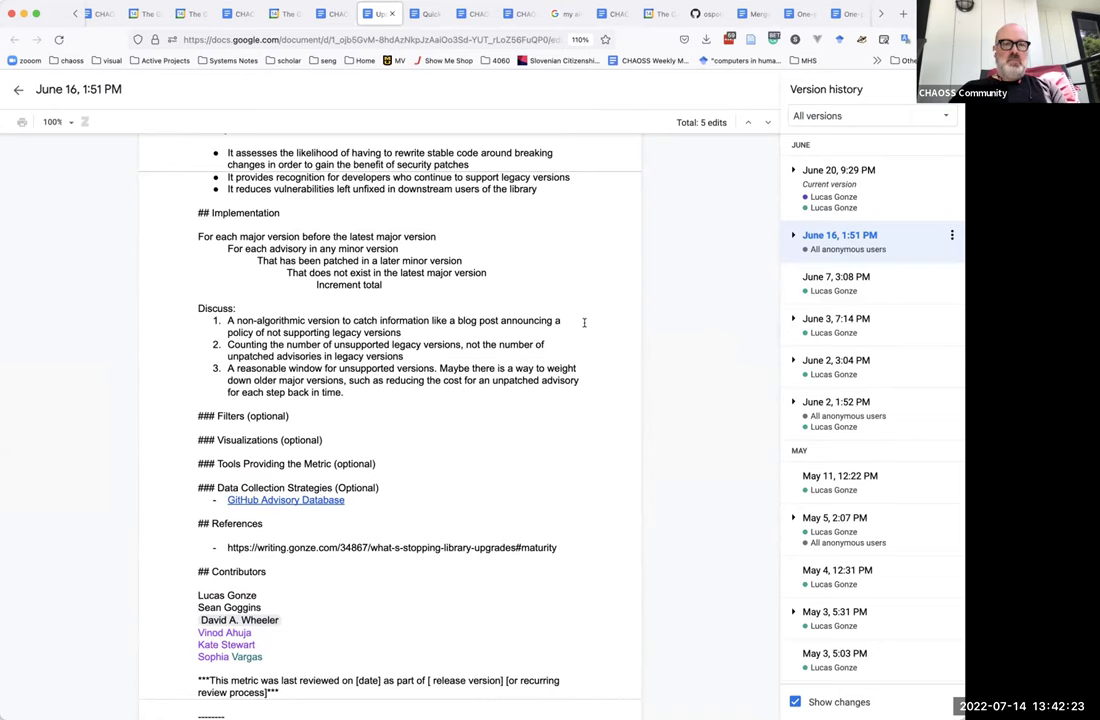
pyautogui.scroll(5, 584, 322)
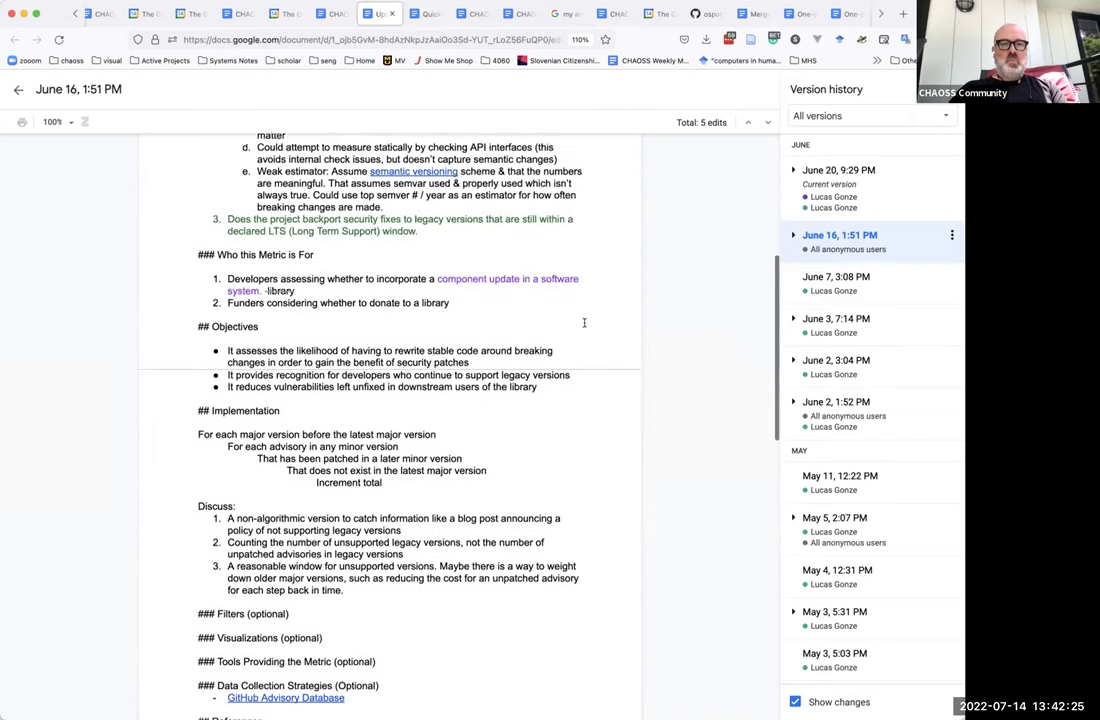
pyautogui.scroll(7, 584, 322)
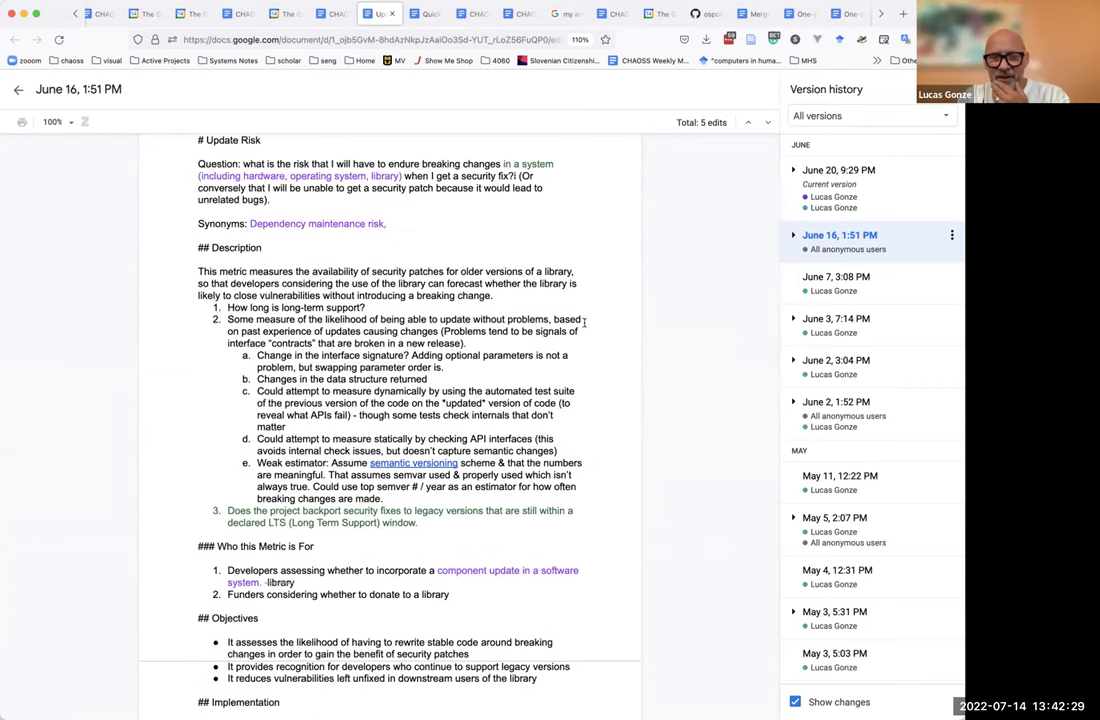
pyautogui.scroll(1, 584, 322)
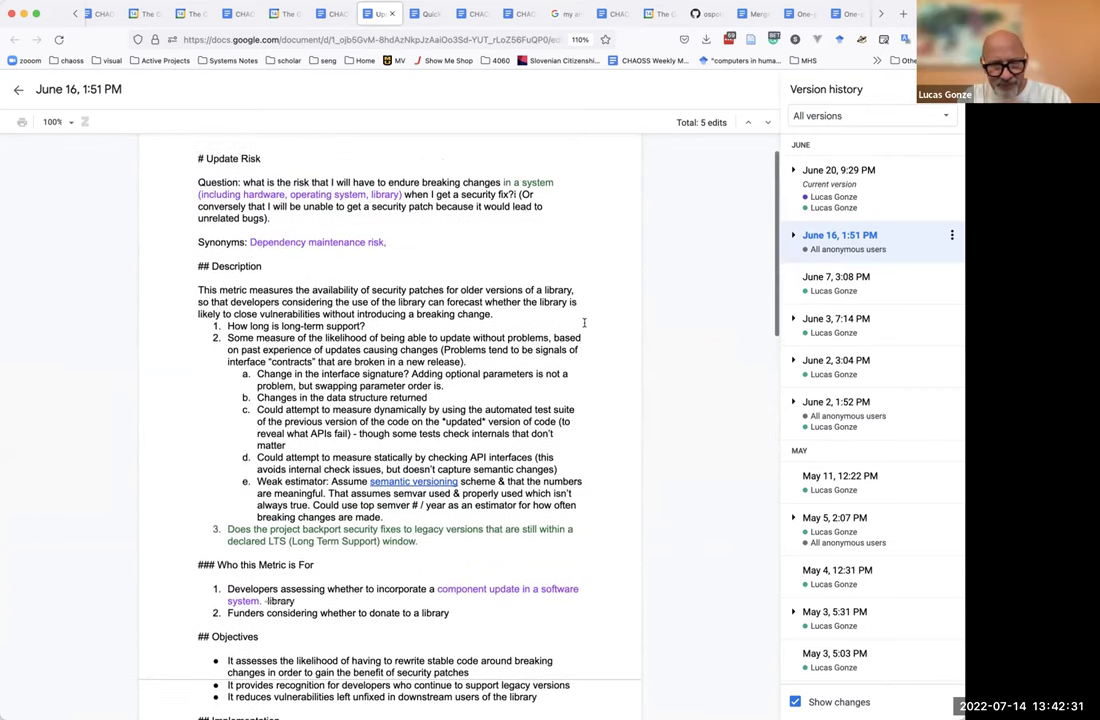
# Return to the June 20, 9:29 PM version and name it 'July 14'.
pyautogui.click(848, 186)
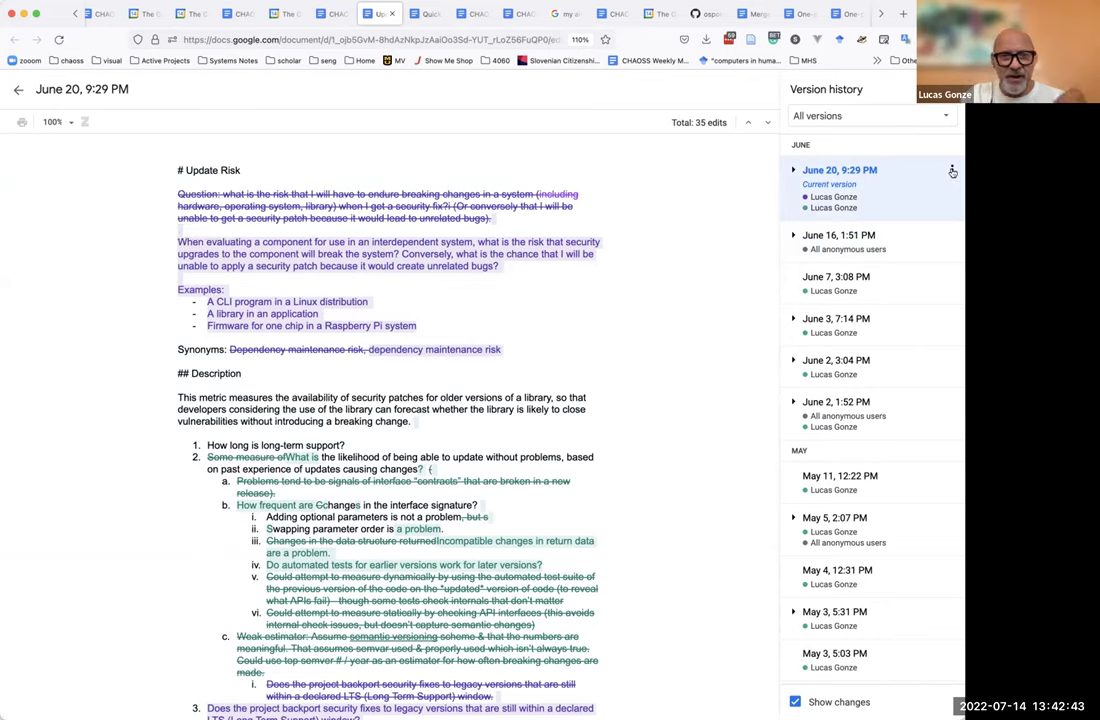
pyautogui.click(952, 170)
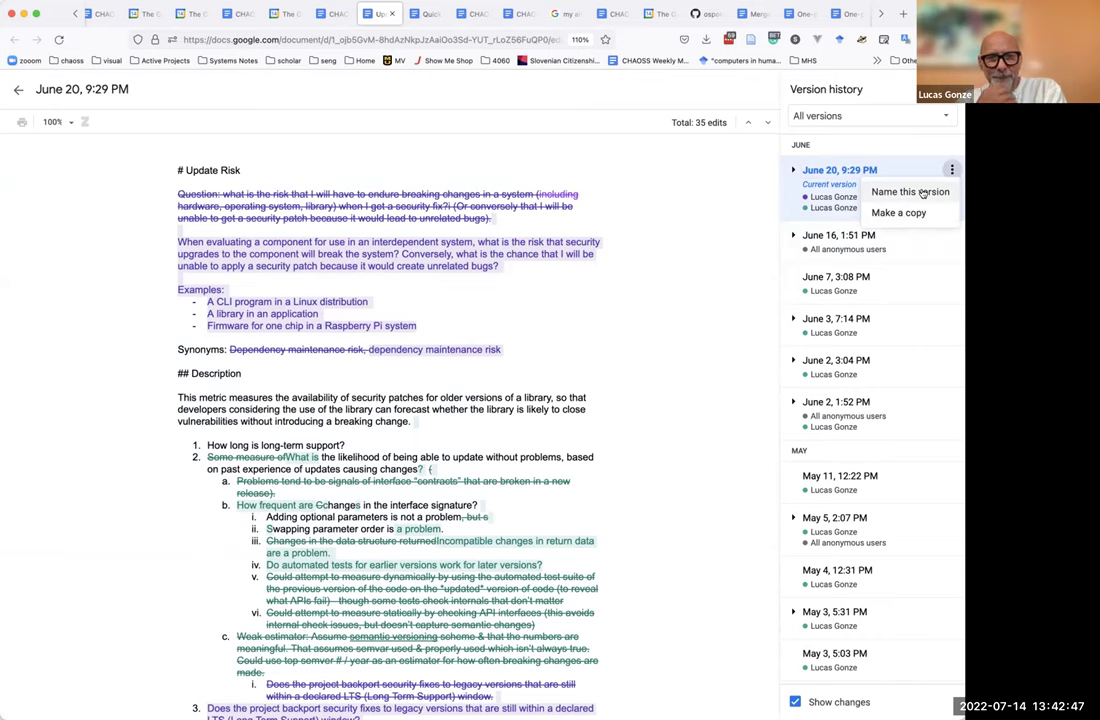
pyautogui.click(922, 192)
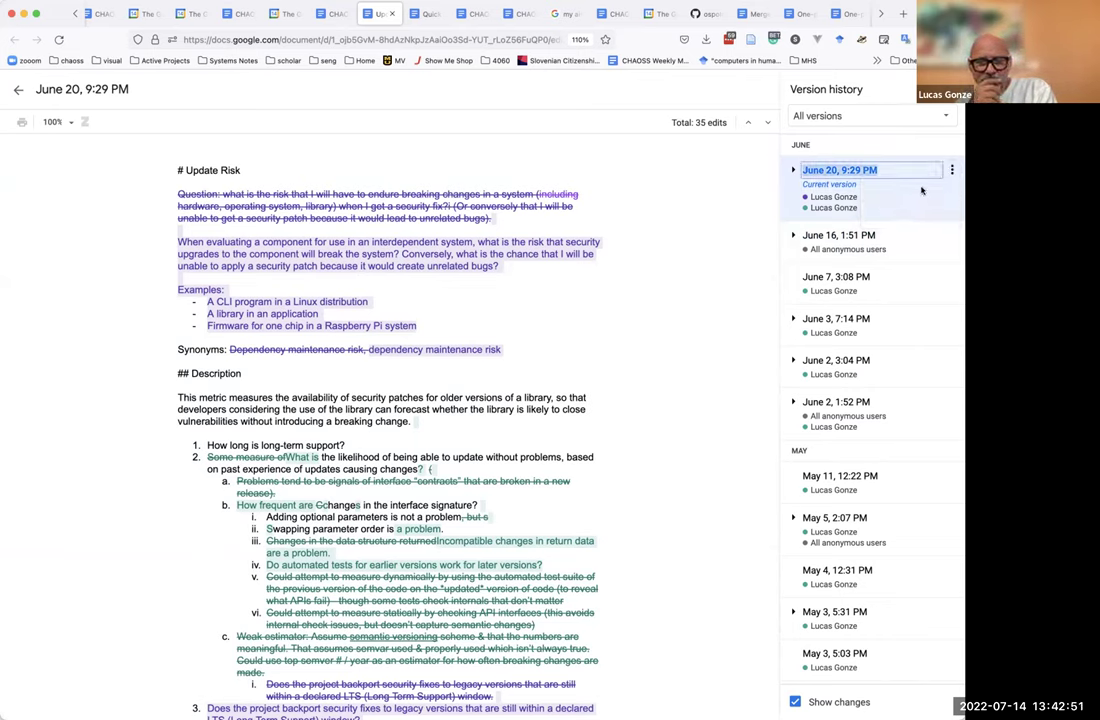
pyautogui.write('Jul')
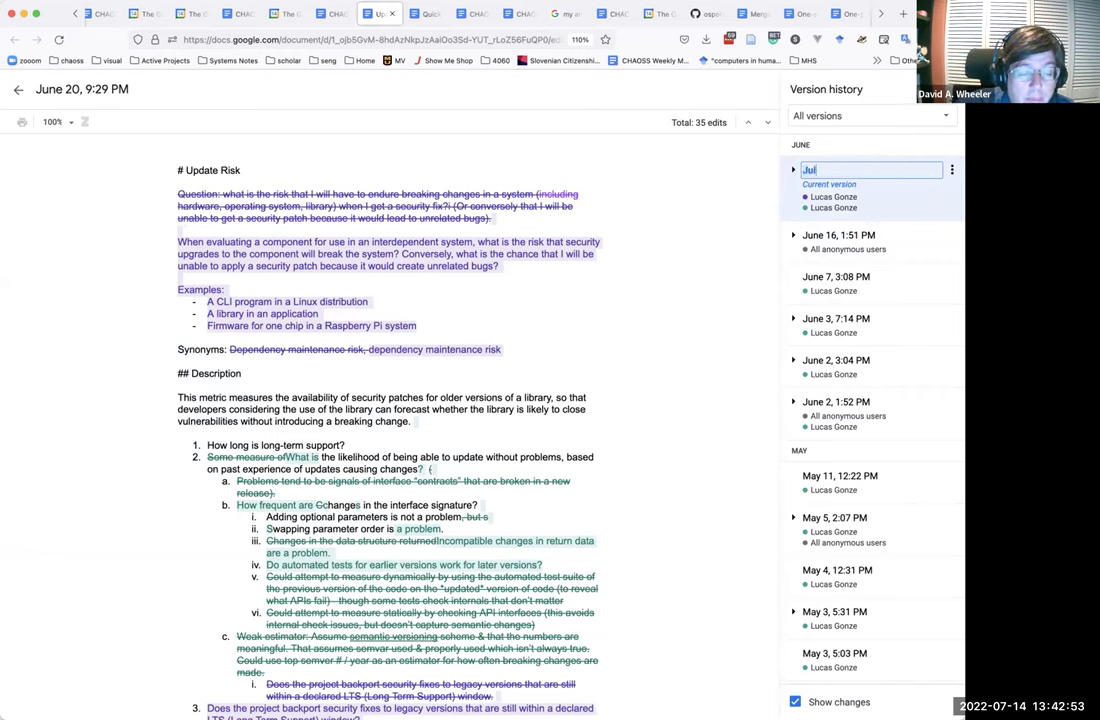
pyautogui.write('y 14')
pyautogui.press('Return')
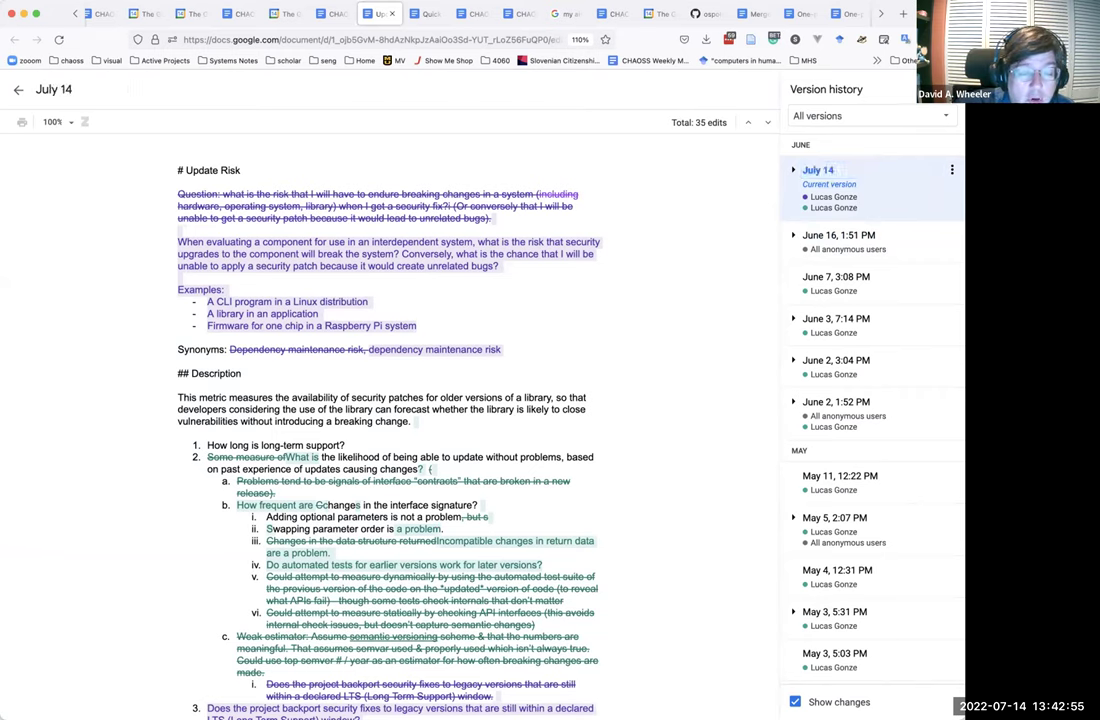
pyautogui.click(952, 170)
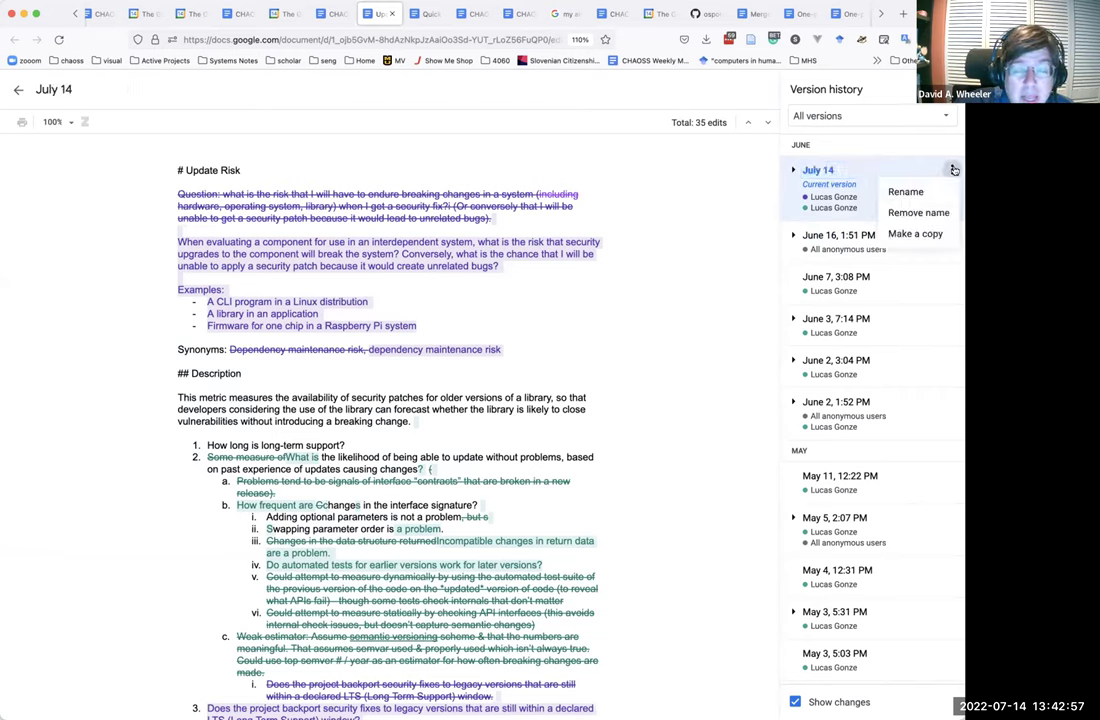
pyautogui.click(906, 145)
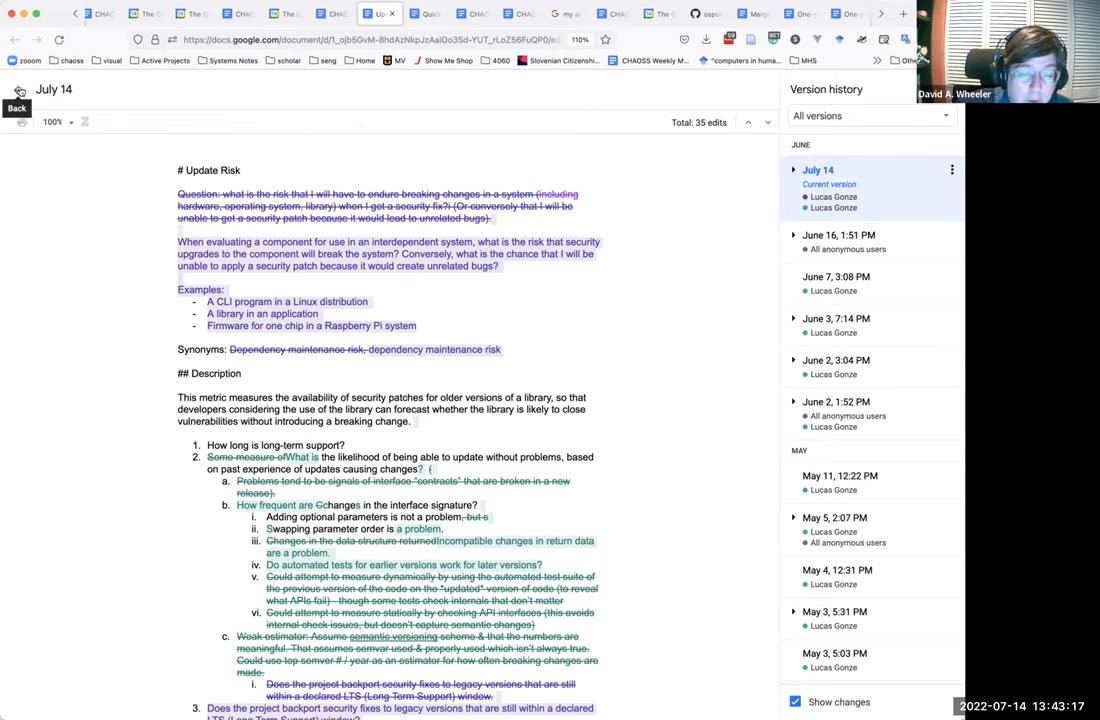
pyautogui.click(19, 91)
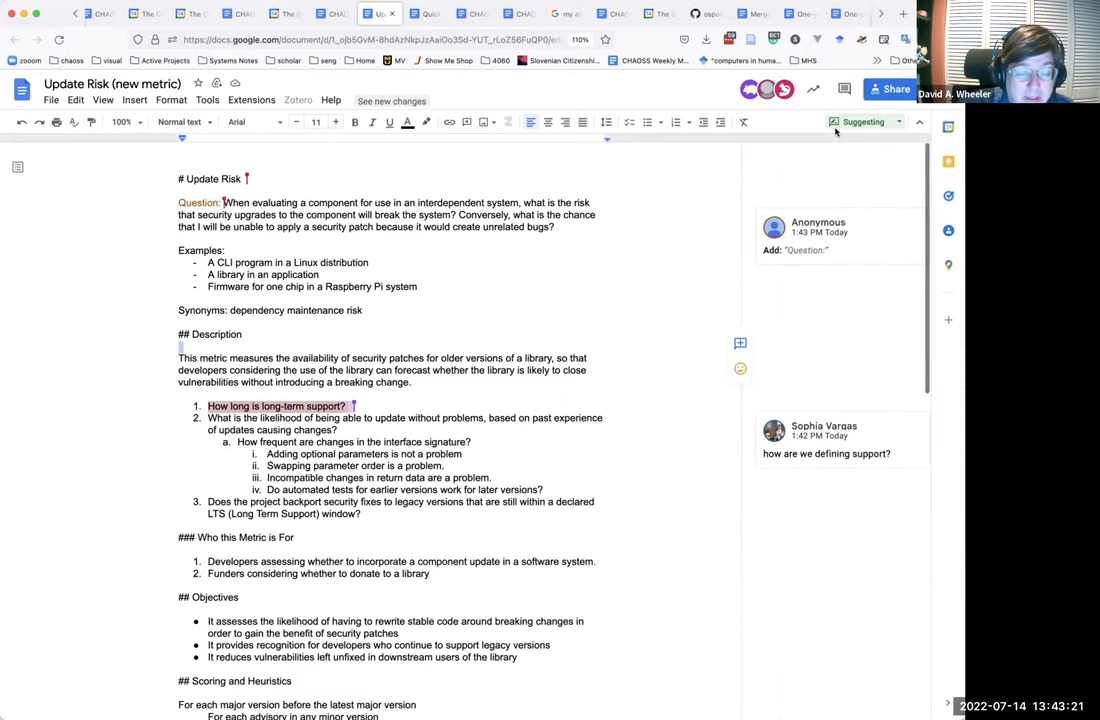
pyautogui.click(842, 90)
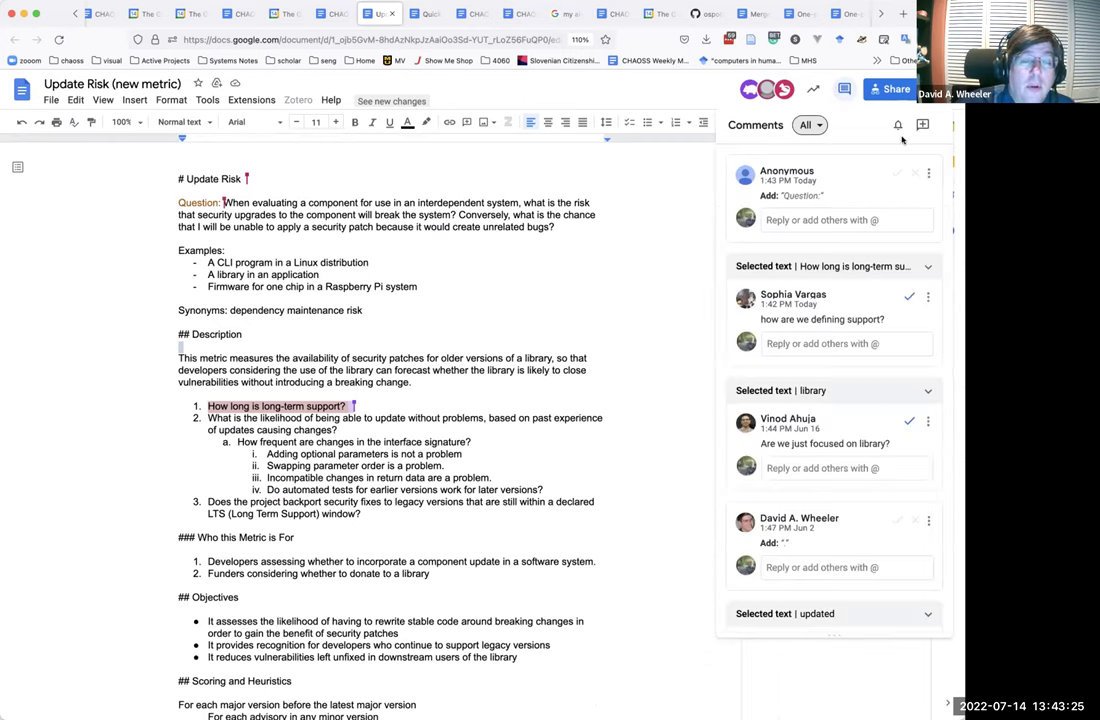
pyautogui.click(810, 125)
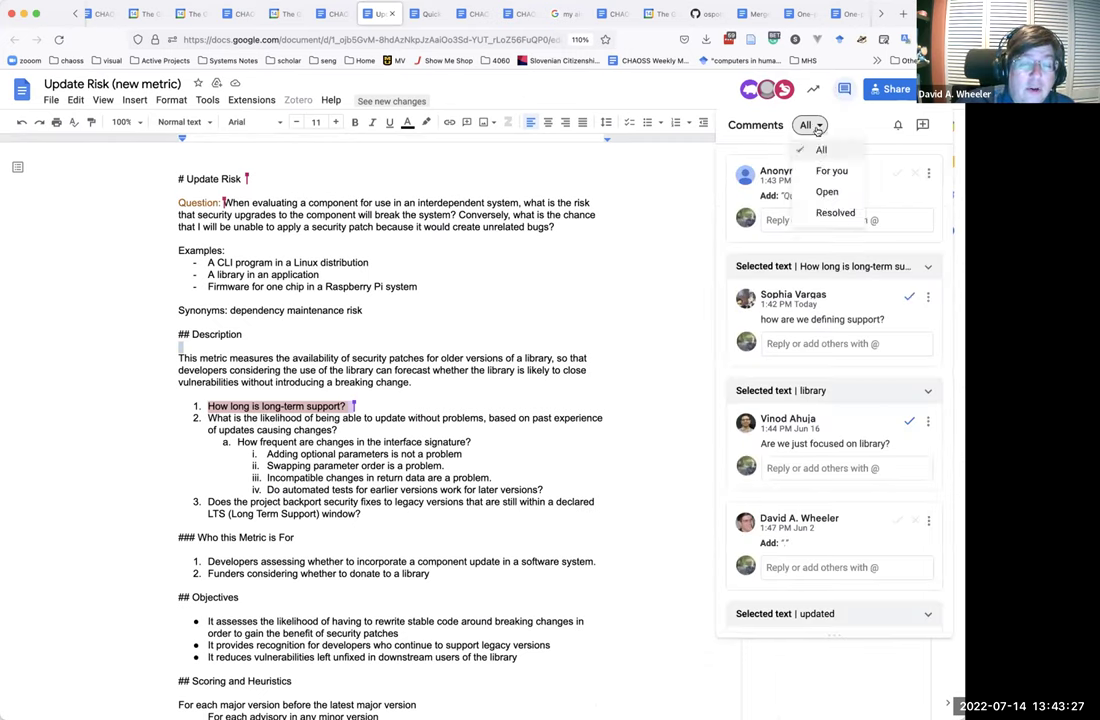
pyautogui.click(818, 150)
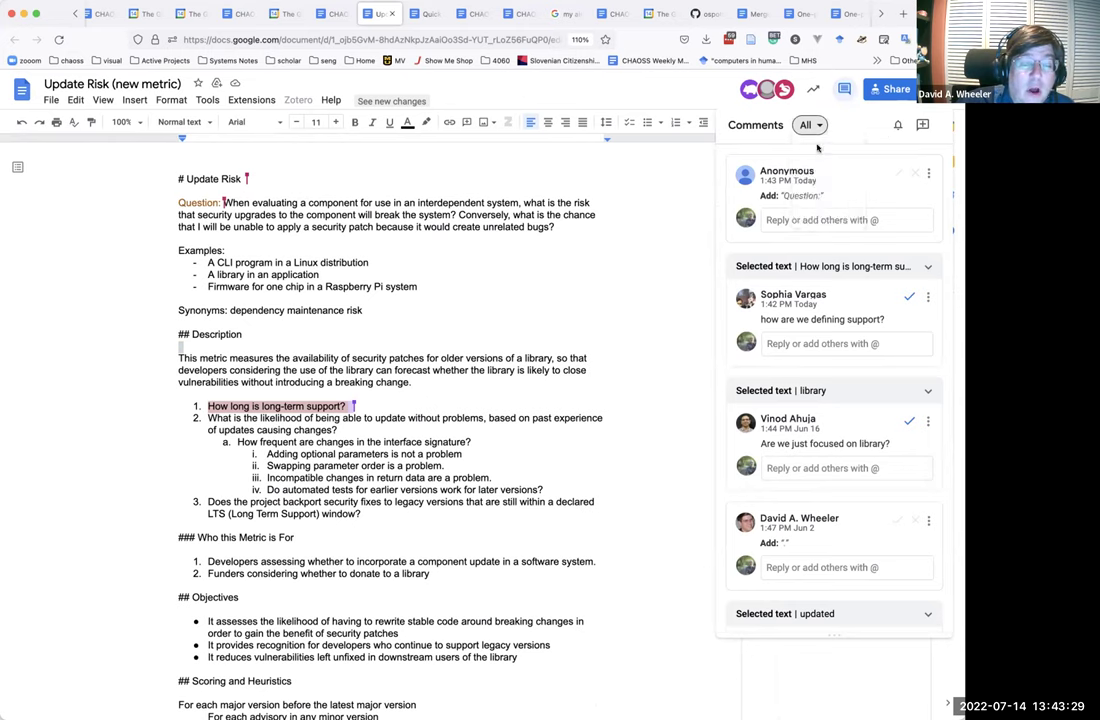
pyautogui.click(645, 207)
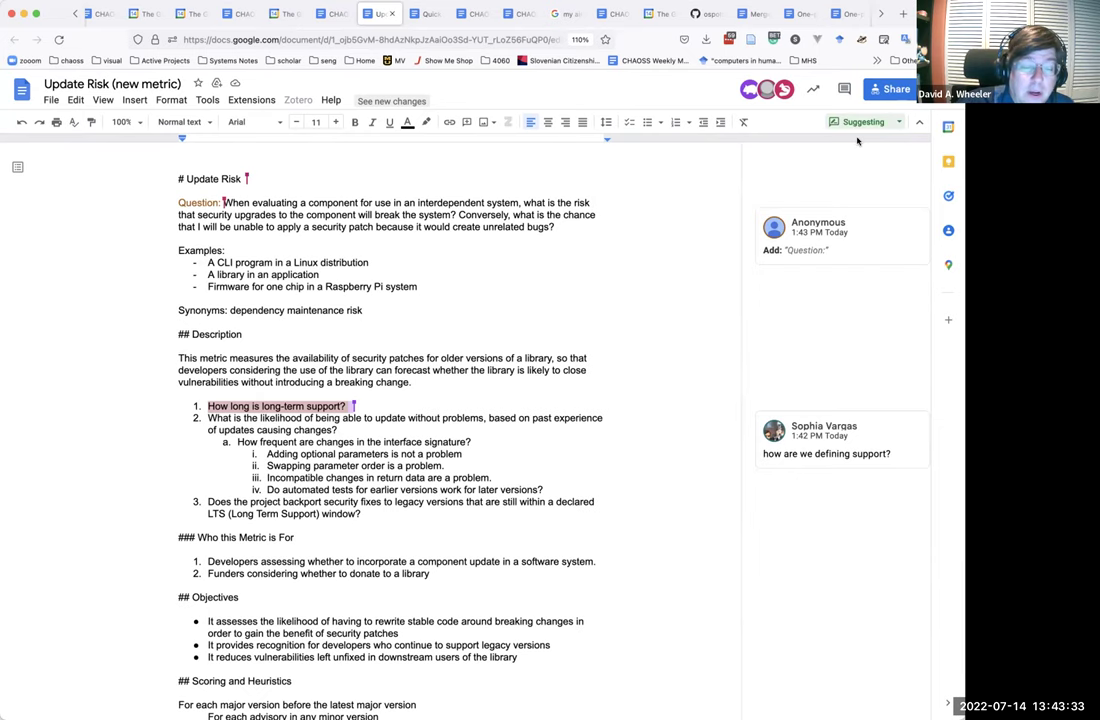
pyautogui.click(101, 100)
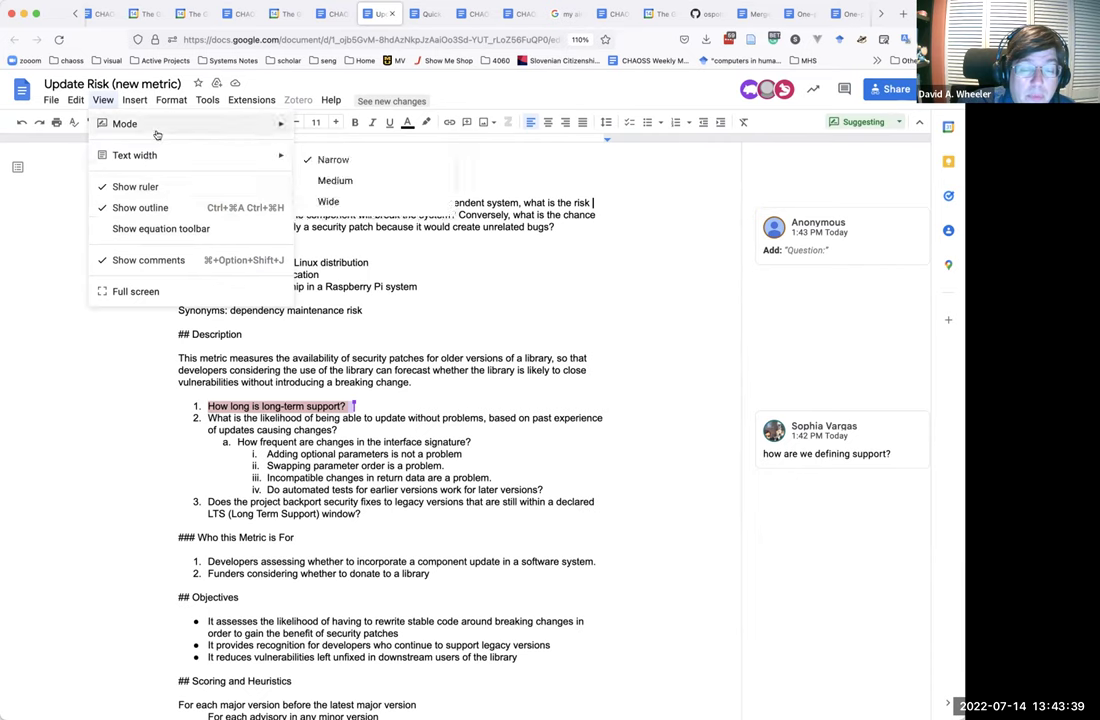
pyautogui.moveTo(157, 134)
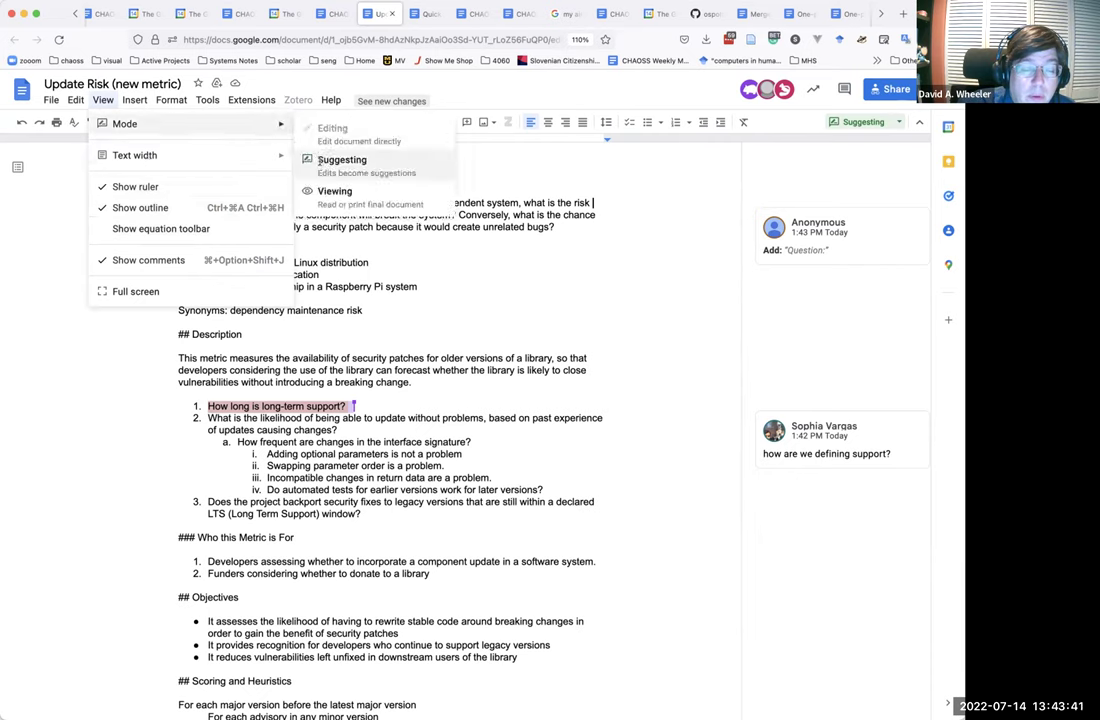
pyautogui.click(332, 162)
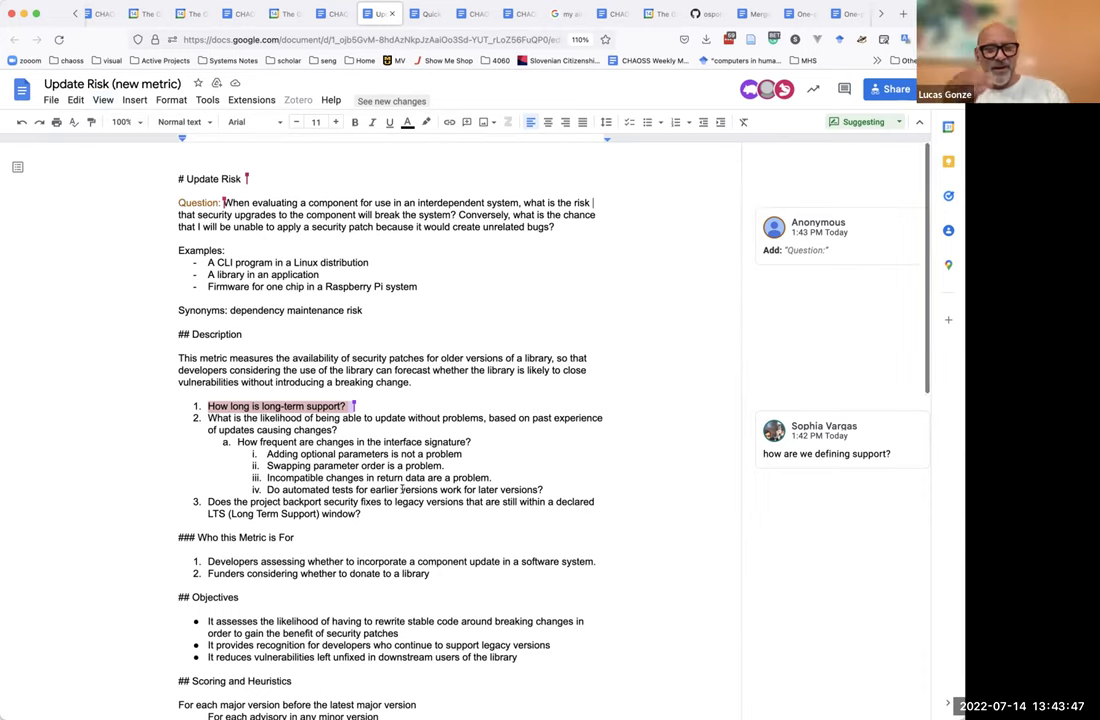
# Place the insertion point after the third description question.
pyautogui.click(389, 511)
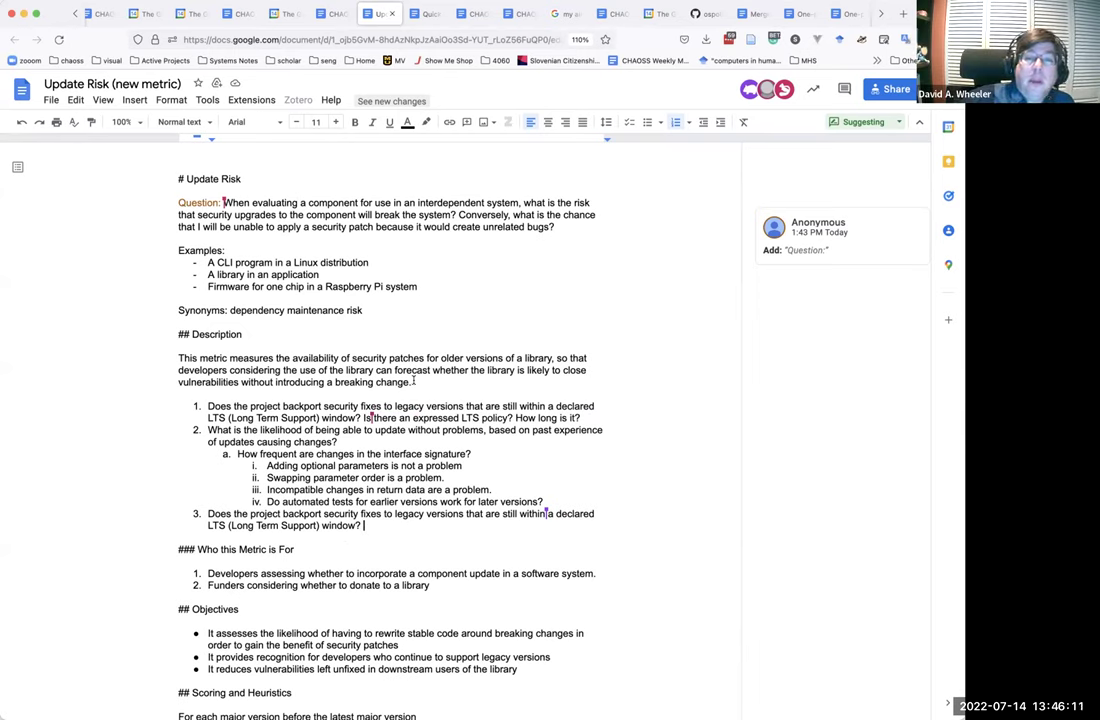
# Delete the duplicate third question and place the insertion point below the last question.
pyautogui.hotkey('ctrl', 'shift', 'Up')
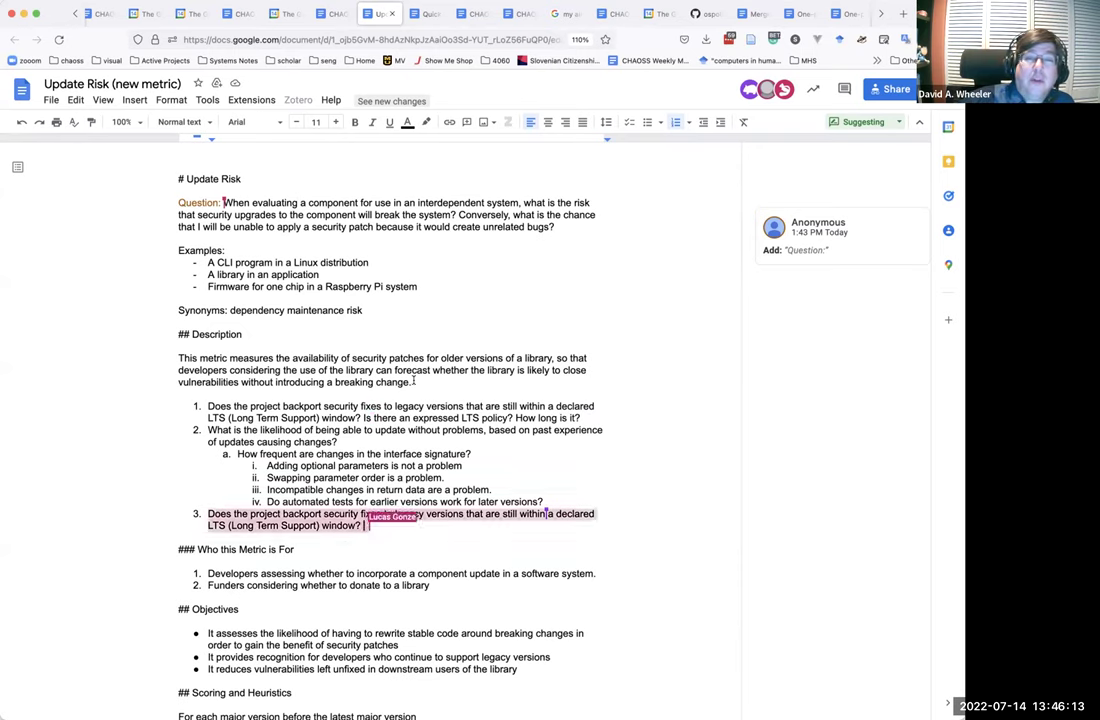
pyautogui.press('BackSpace')
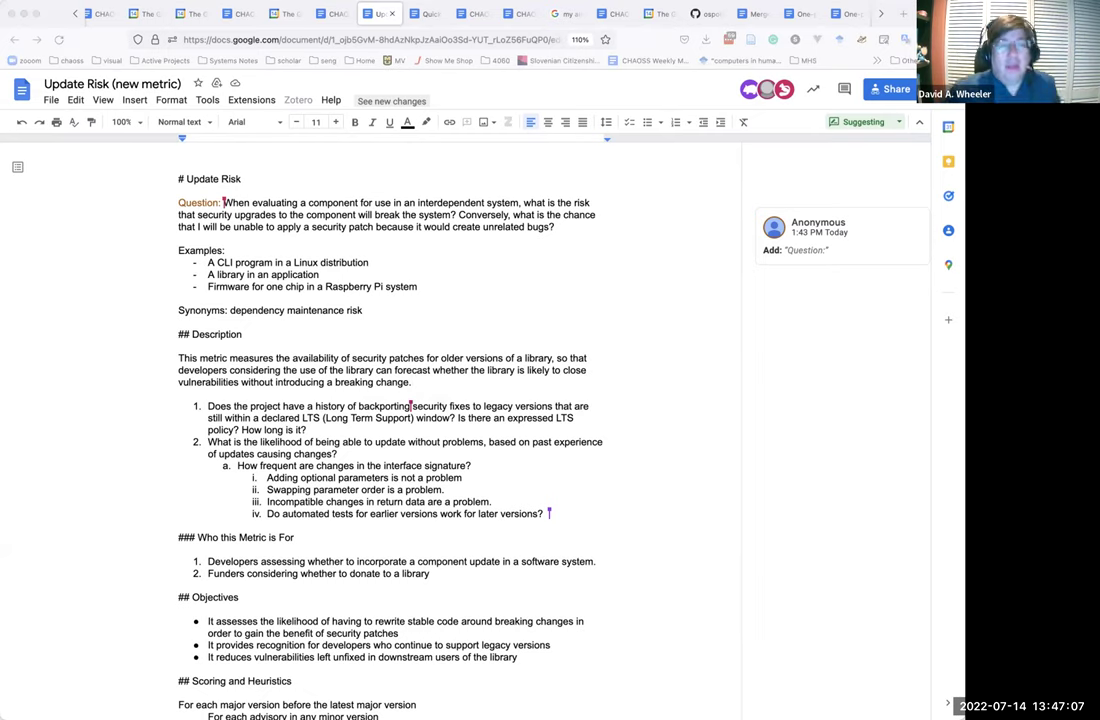
pyautogui.click(180, 525)
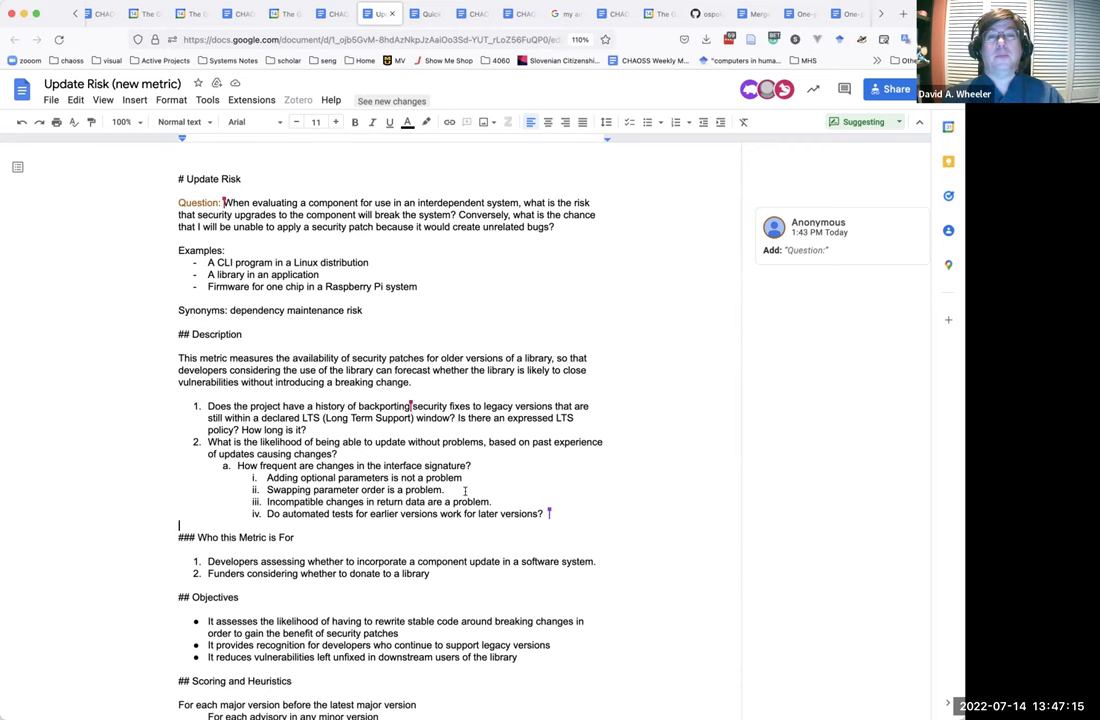
# Review the Update Risk description, then select the document's URL in the address bar.
pyautogui.scroll(-2, 465, 491)
pyautogui.scroll(-6, 465, 491)
pyautogui.scroll(4, 465, 491)
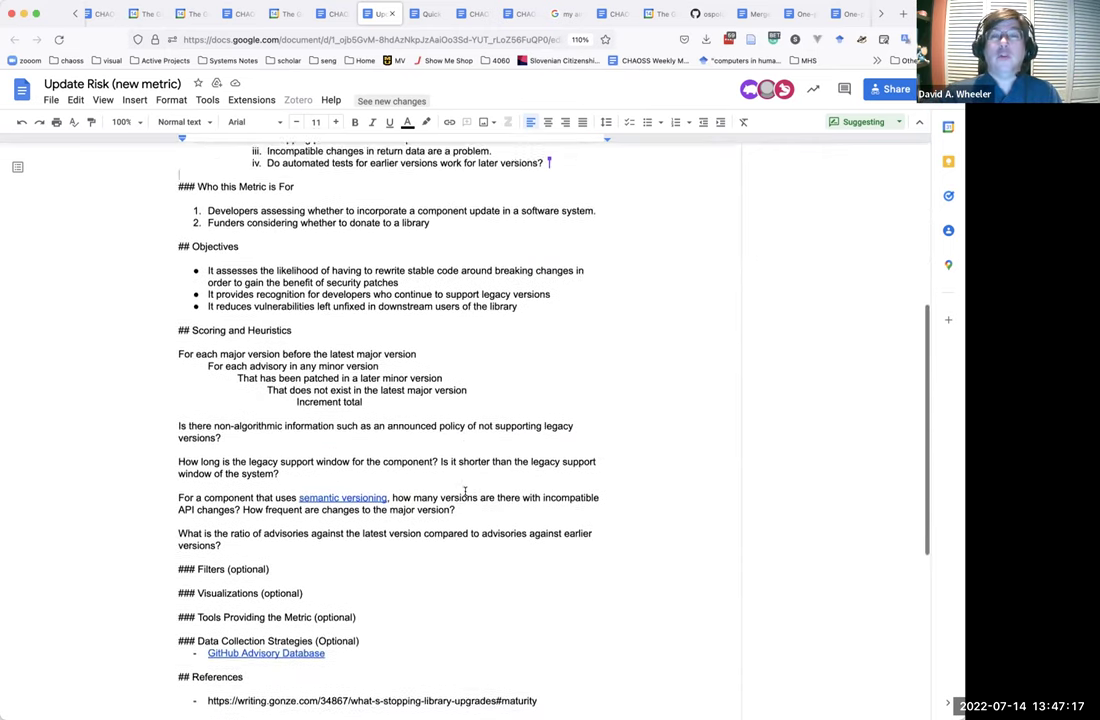
pyautogui.scroll(1, 465, 491)
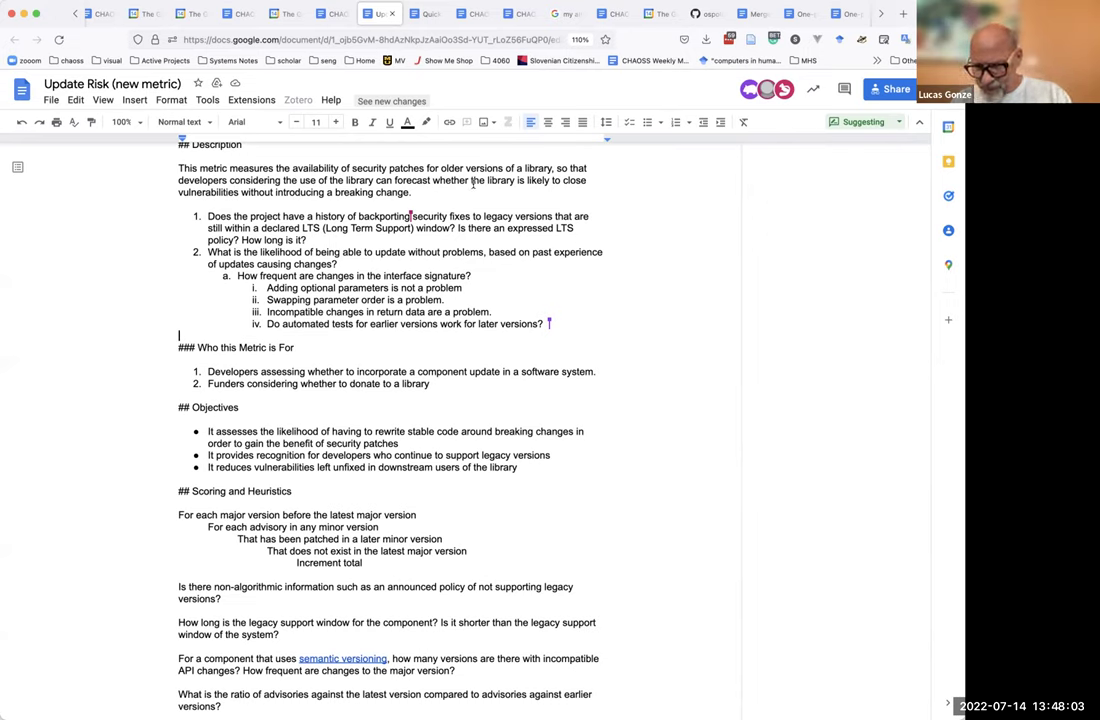
pyautogui.click(469, 38)
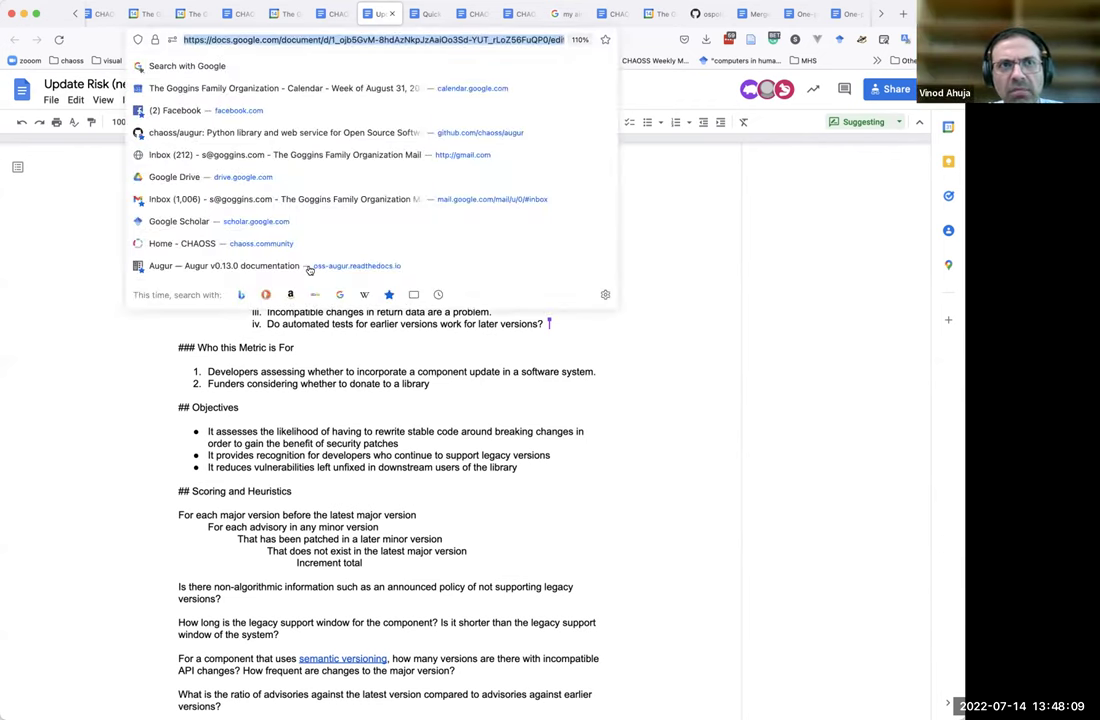
pyautogui.press('Escape')
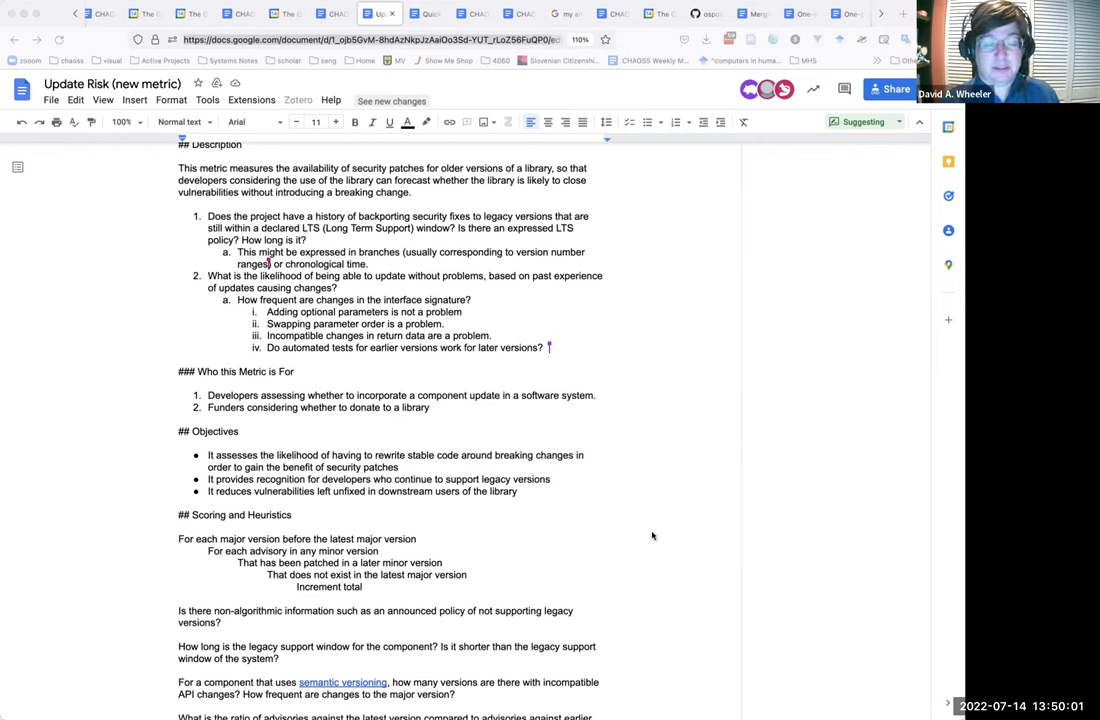
pyautogui.press('super+Tab')
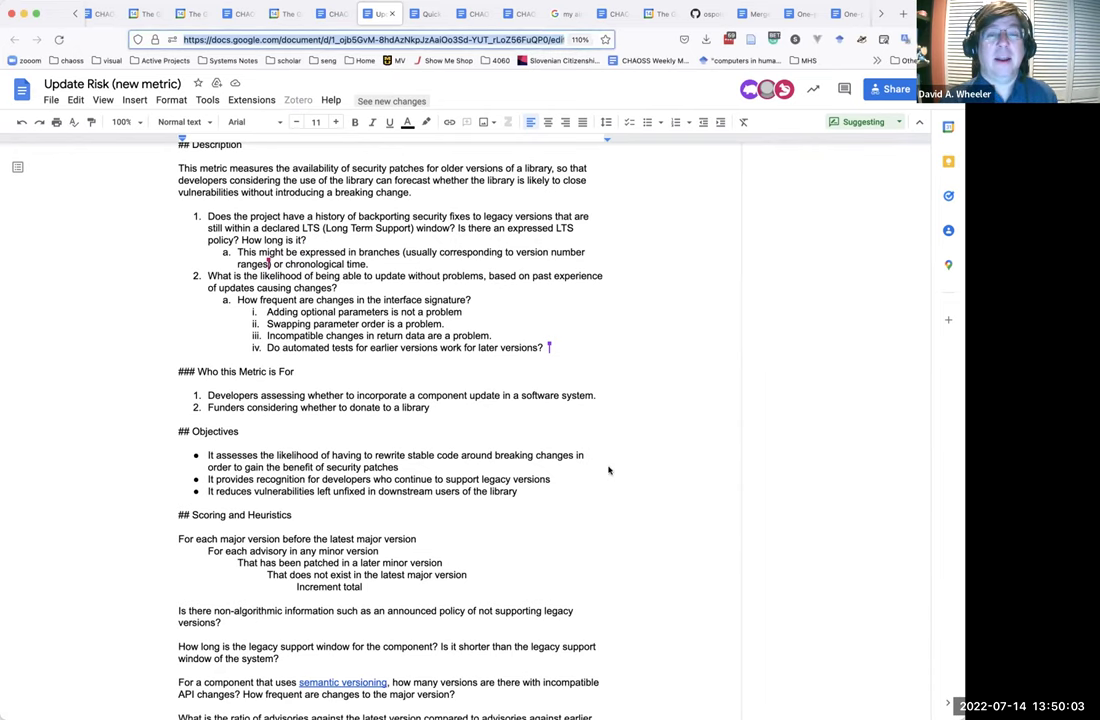
pyautogui.scroll(-6, 545, 485)
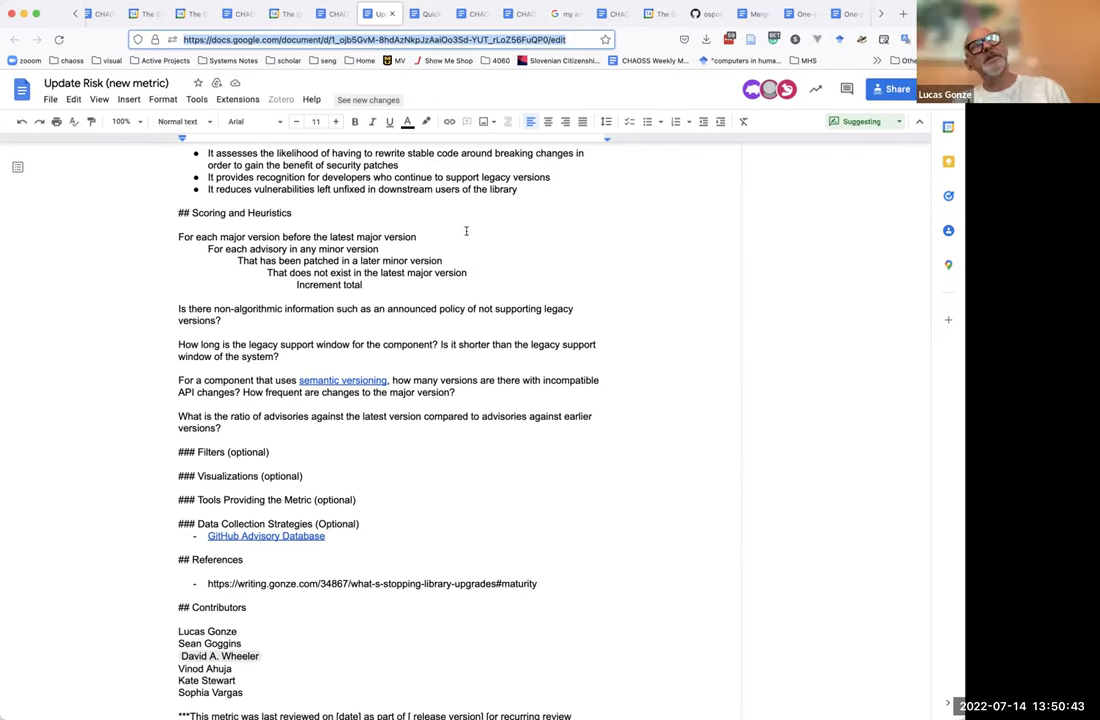
pyautogui.scroll(5, 466, 231)
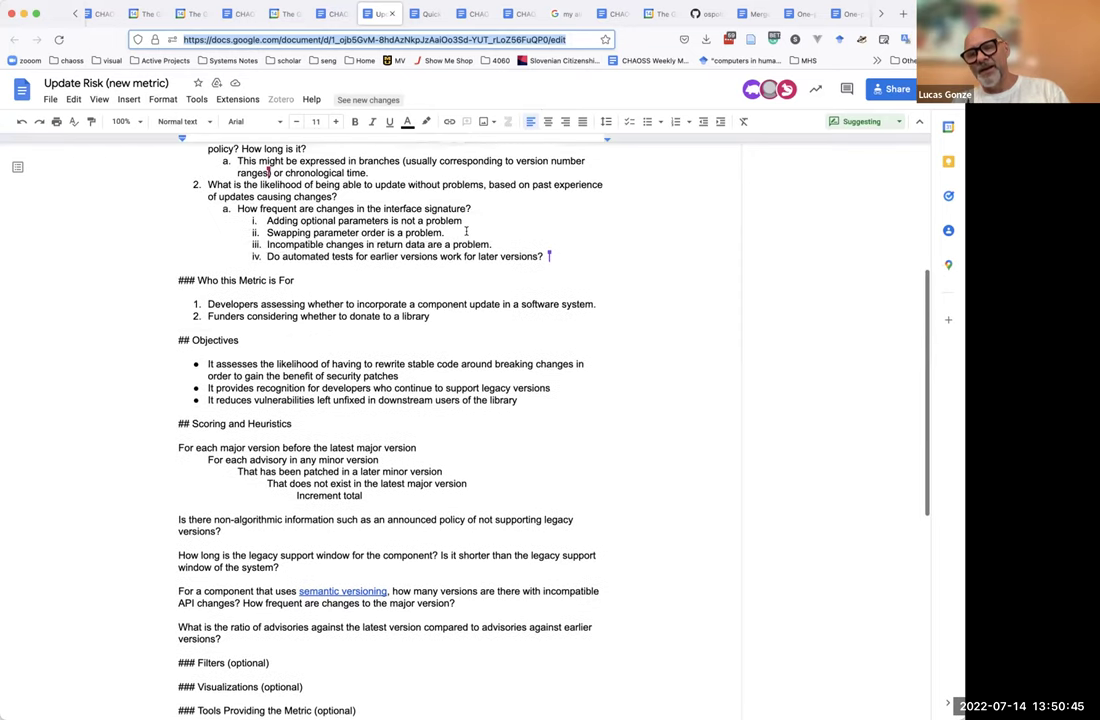
pyautogui.scroll(4, 466, 231)
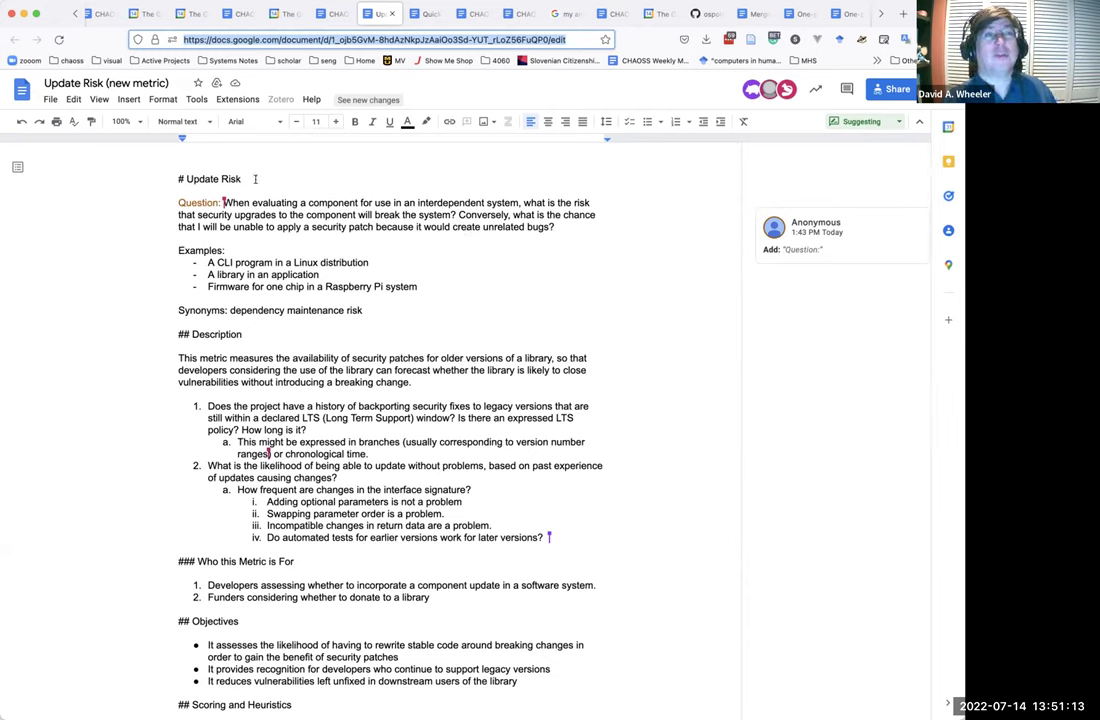
# Comment on the '# Update Risk' heading: 'Versioning is widely used.' and 'Semantic is widely used, though not universally.'.
pyautogui.moveTo(255, 179); pyautogui.dragTo(169, 145)
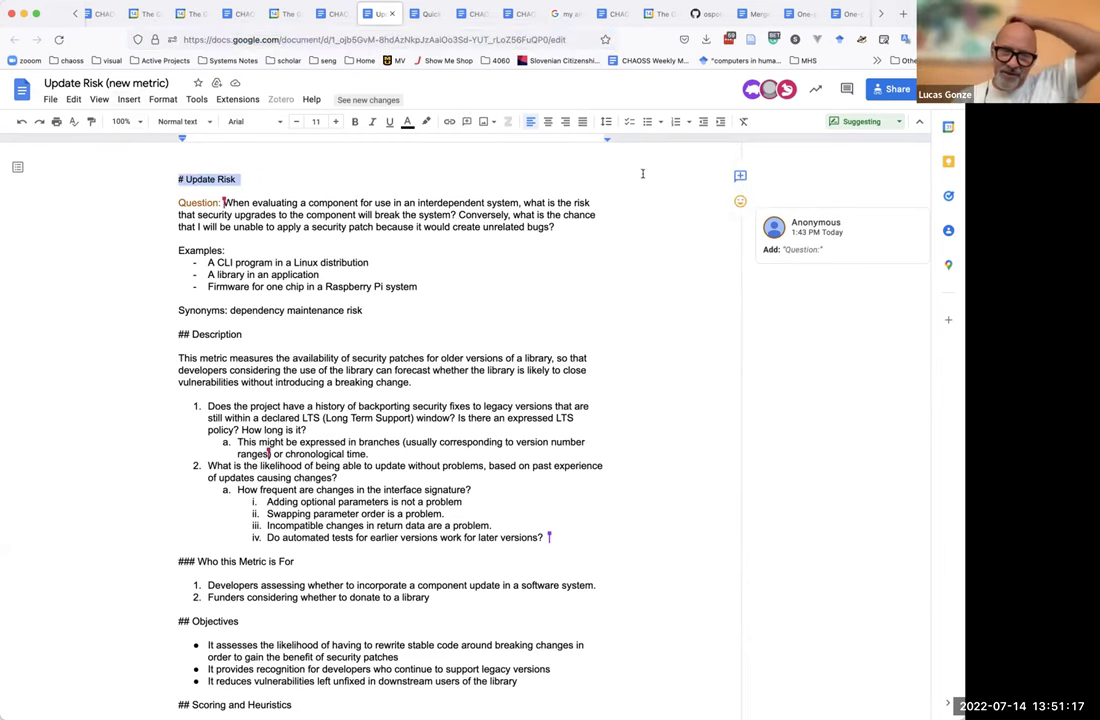
pyautogui.click(740, 176)
pyautogui.write('V')
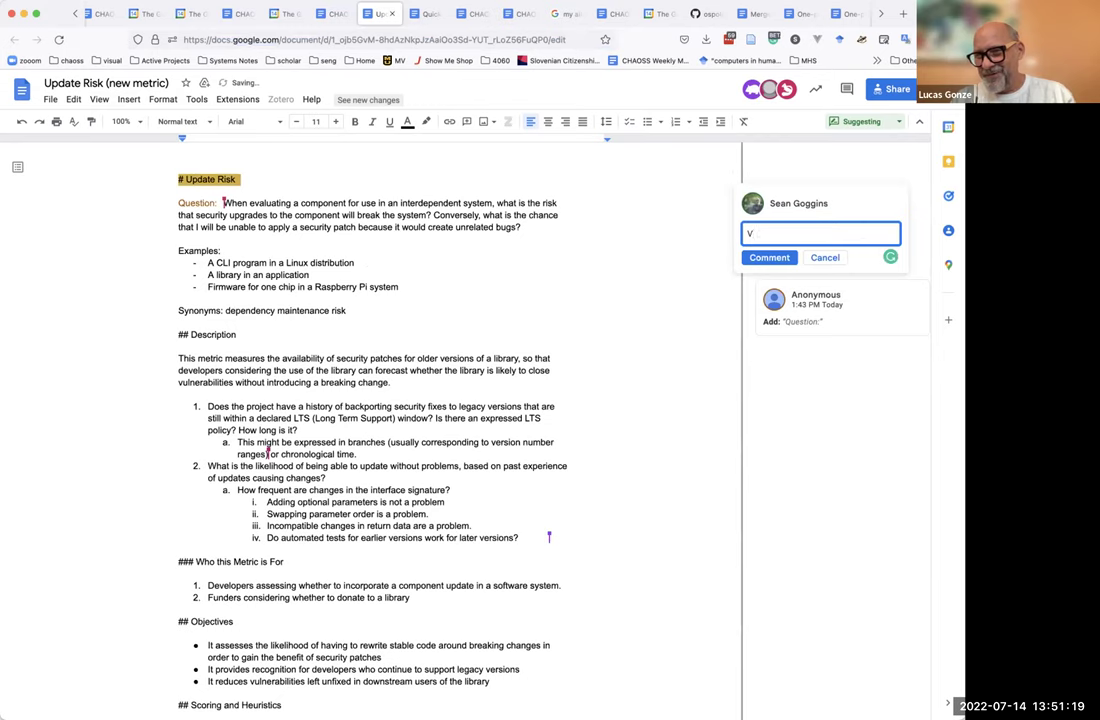
pyautogui.write('ersionin')
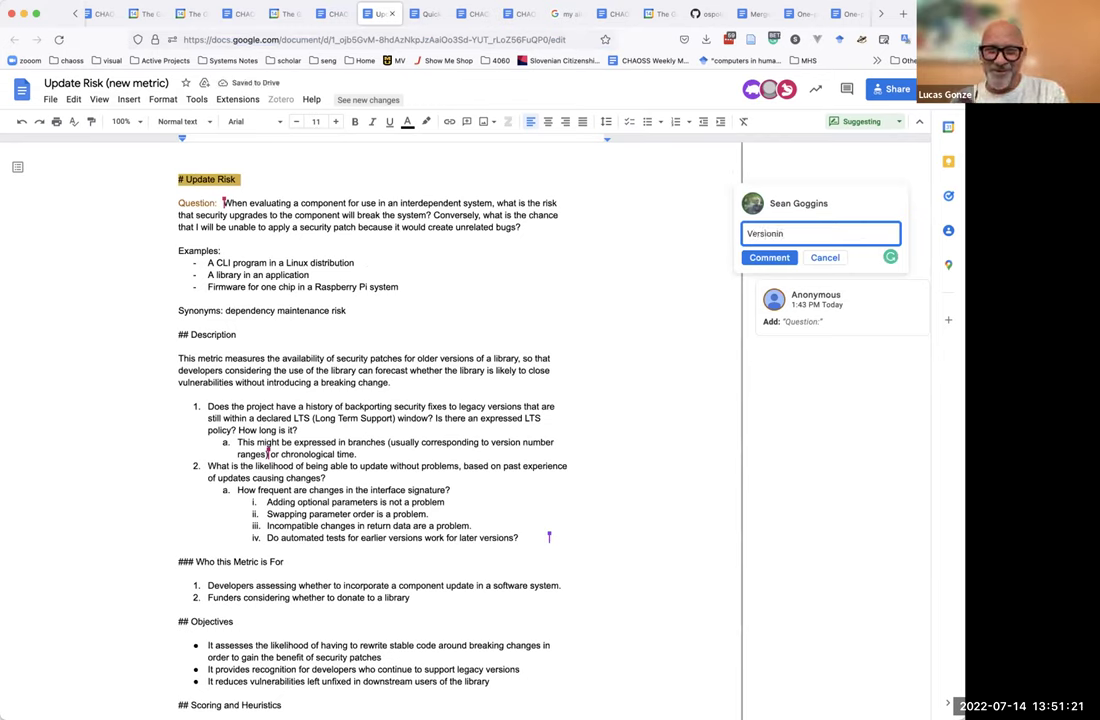
pyautogui.write('g is widel')
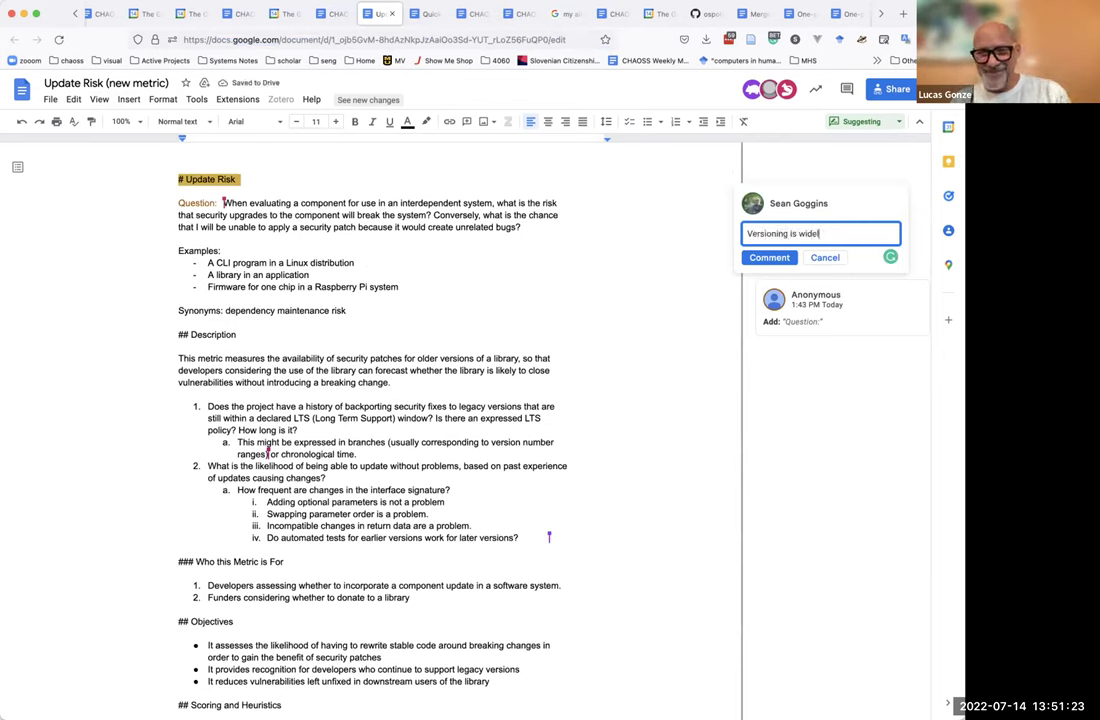
pyautogui.write('y used.')
pyautogui.press('Return')
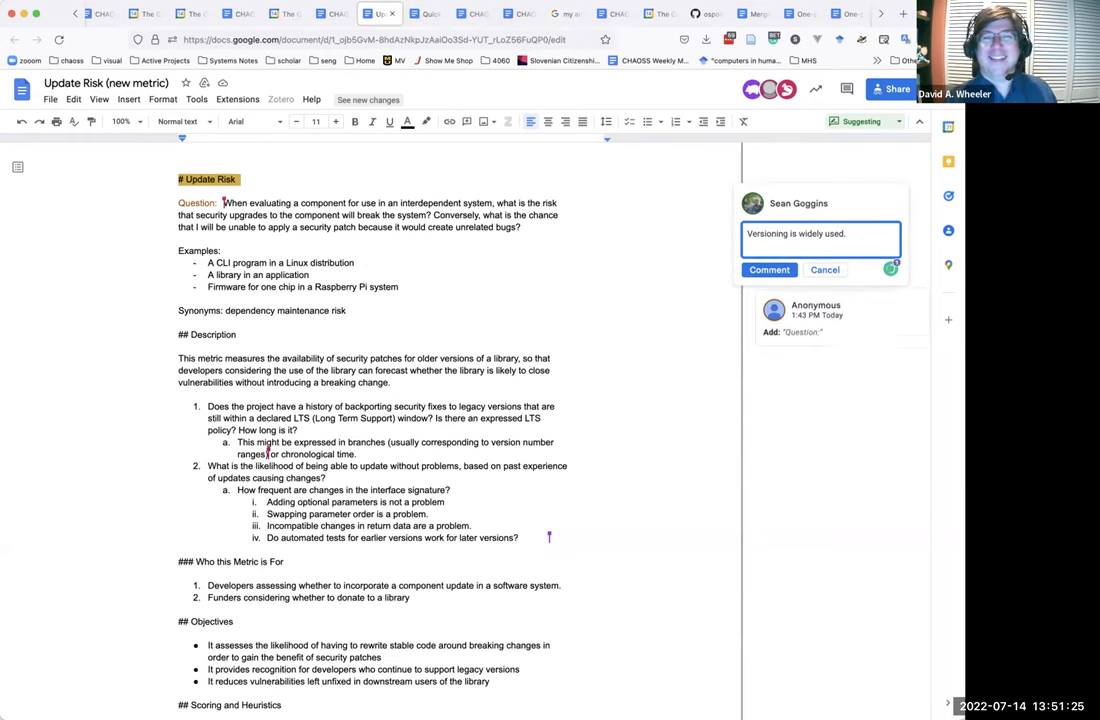
pyautogui.write('Seman')
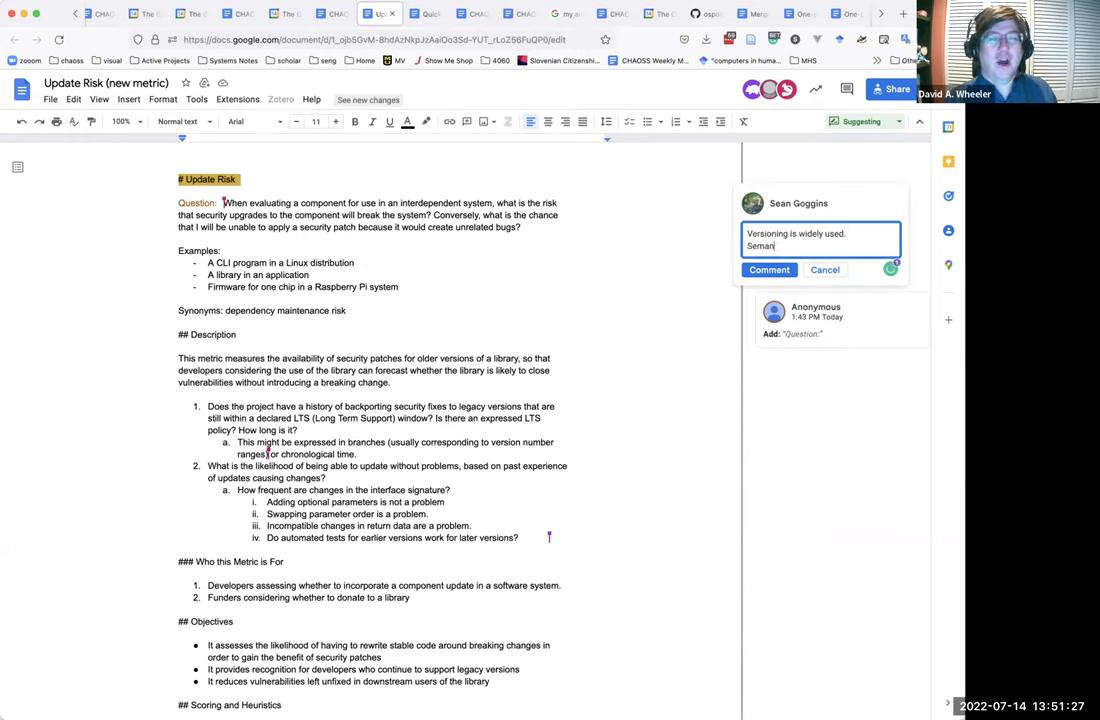
pyautogui.write('tic is widel')
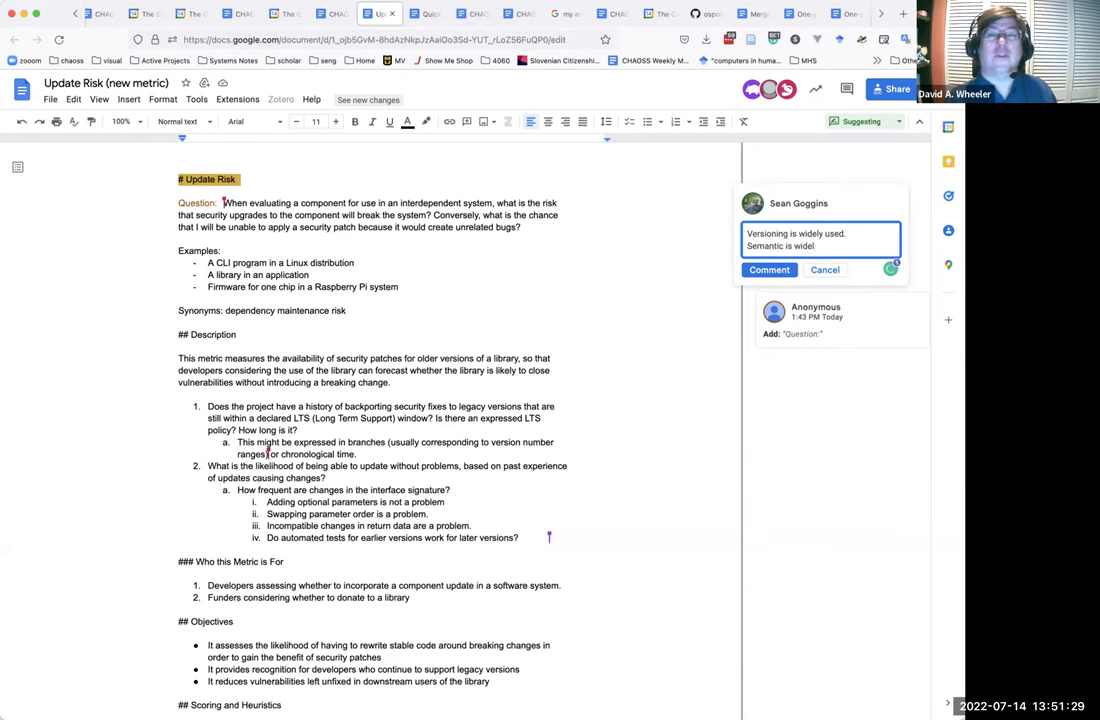
pyautogui.write('y used , though not universally')
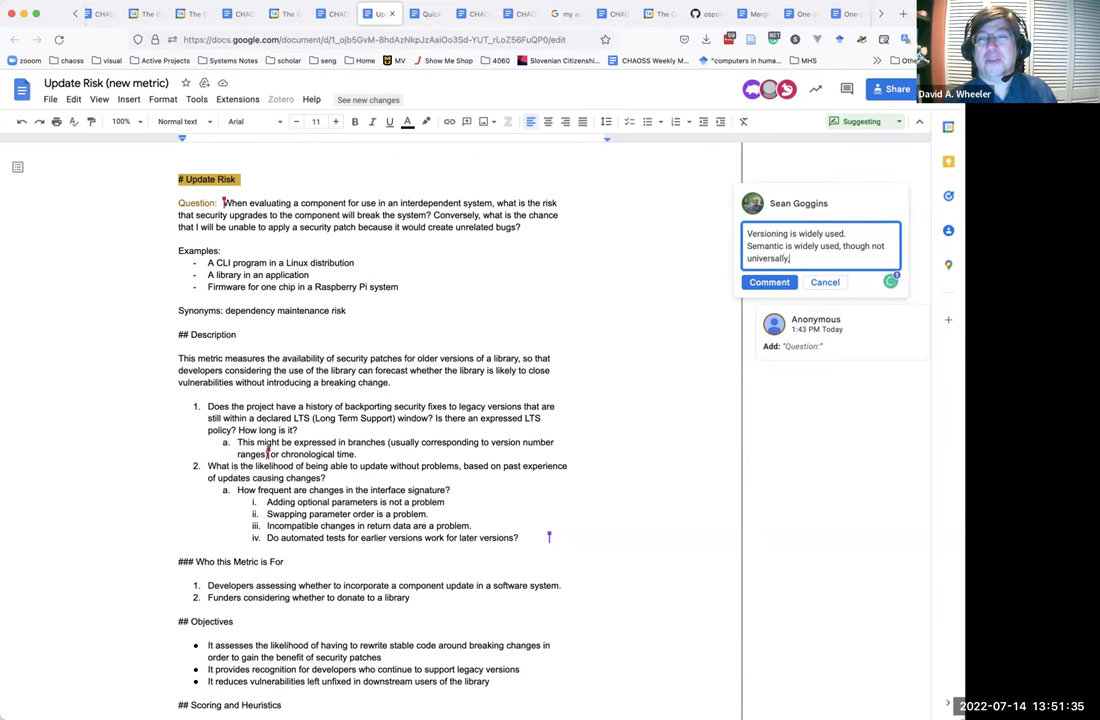
pyautogui.write('.')
pyautogui.press('Return')
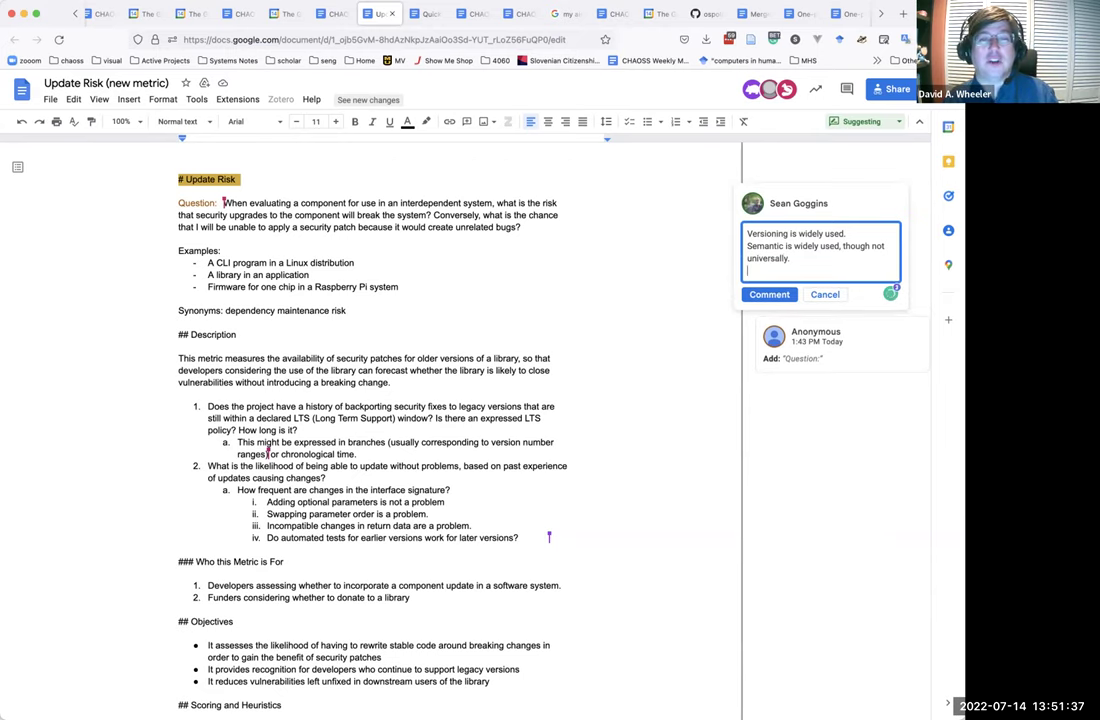
# Dash the comment lines and begin '-LTS Discussion is going to require more discussion.'.
pyautogui.click(747, 246)
pyautogui.click(748, 233)
pyautogui.press('End')
pyautogui.click(747, 246)
pyautogui.write('-')
pyautogui.hotkey('ctrl', 'End')
pyautogui.press('Return')
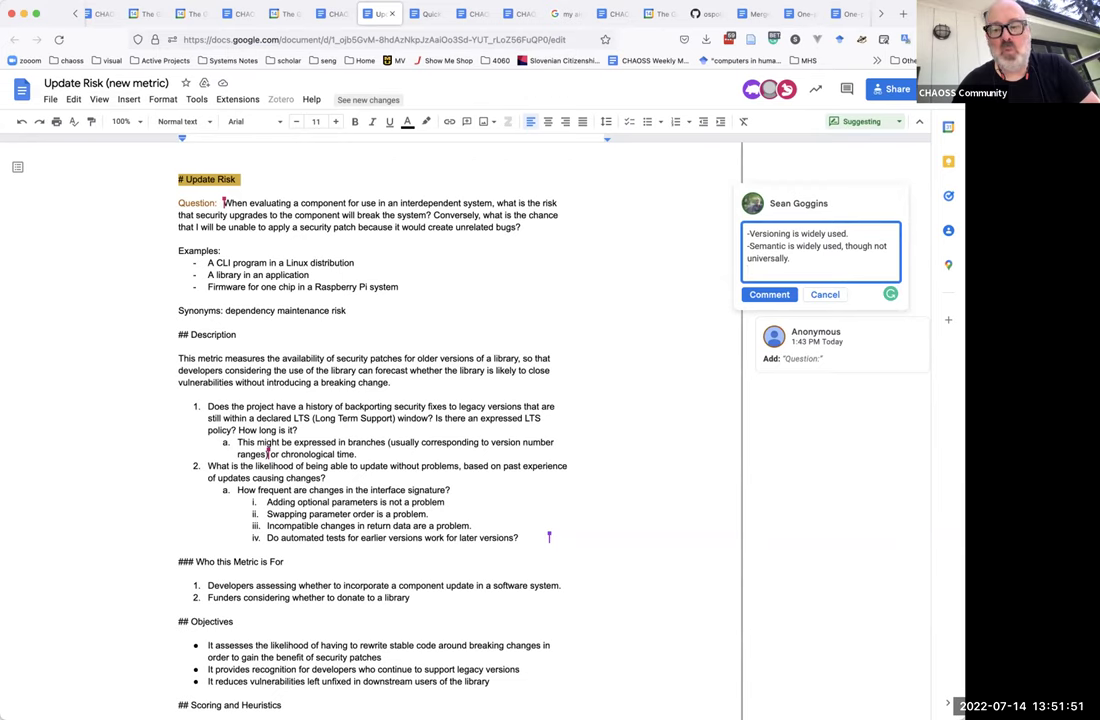
pyautogui.write('-')
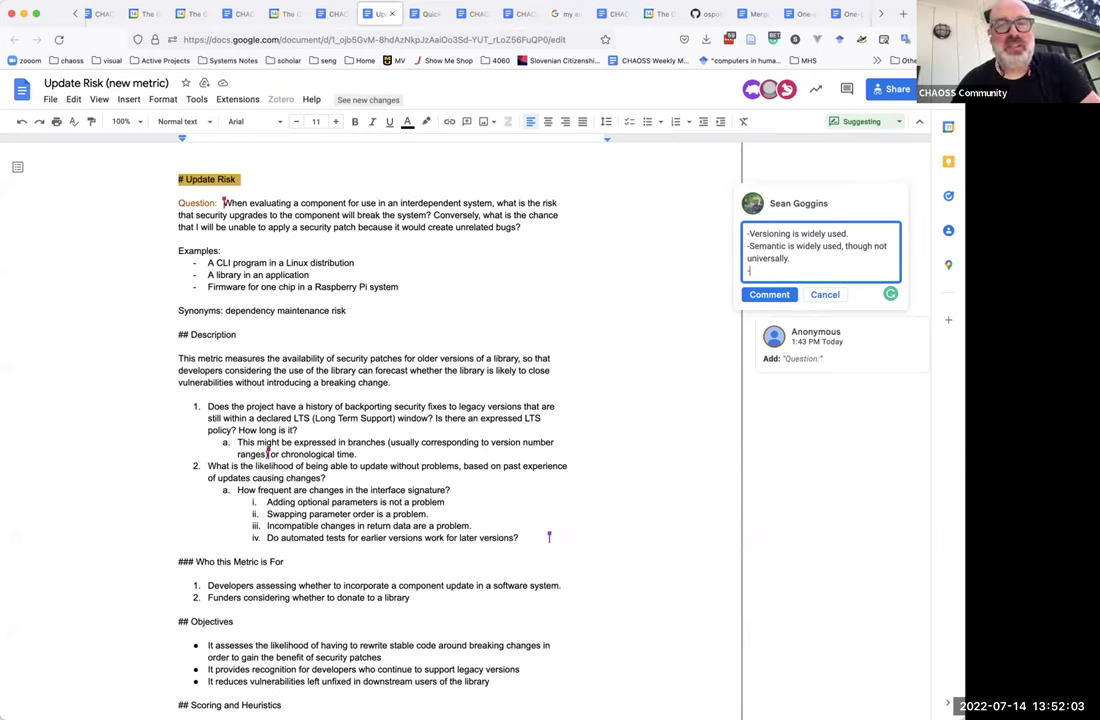
pyautogui.write('LTS Discussion is ')
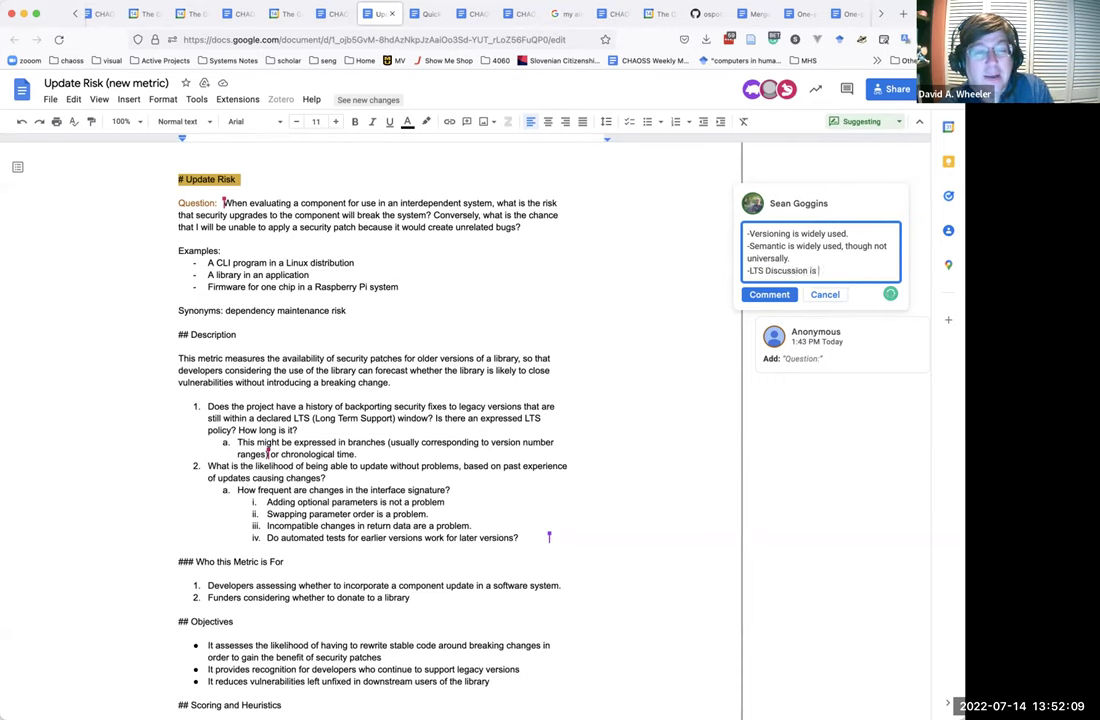
pyautogui.write('going to req')
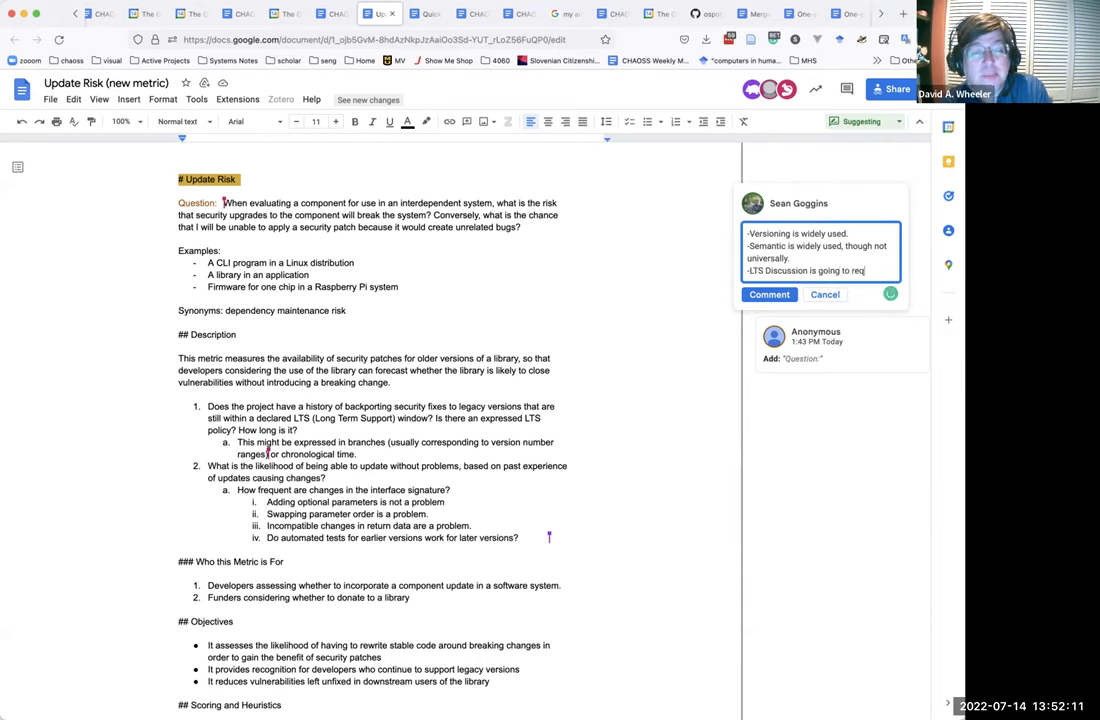
pyautogui.write('uire. more discussion')
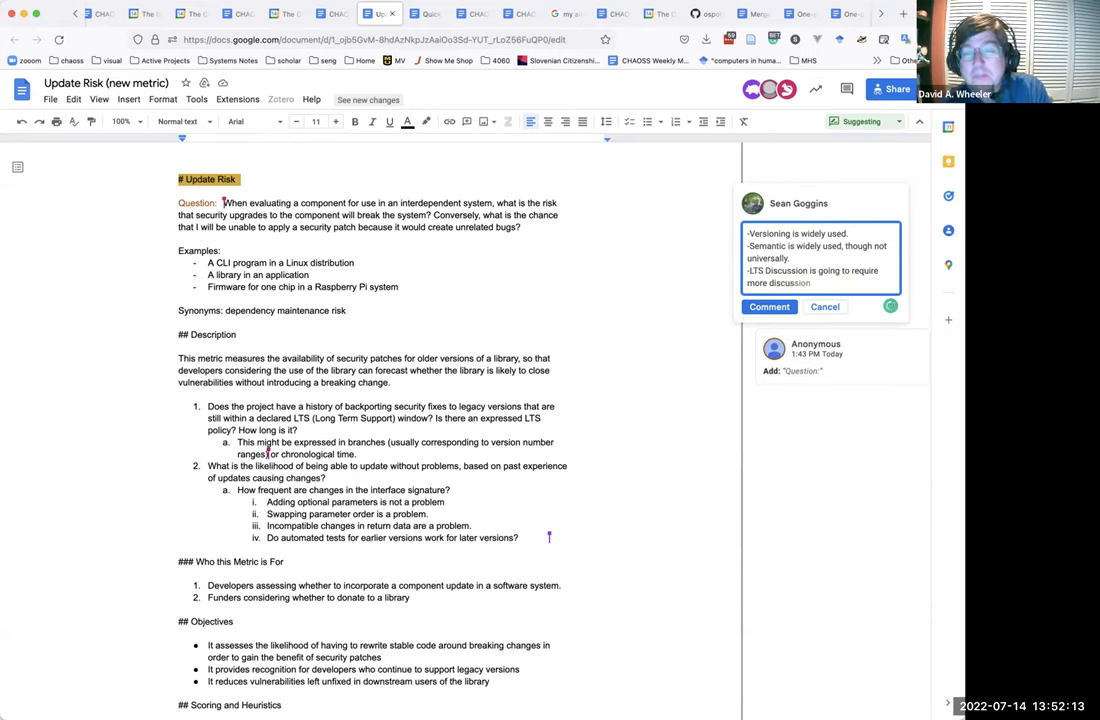
pyautogui.write('. Thi')
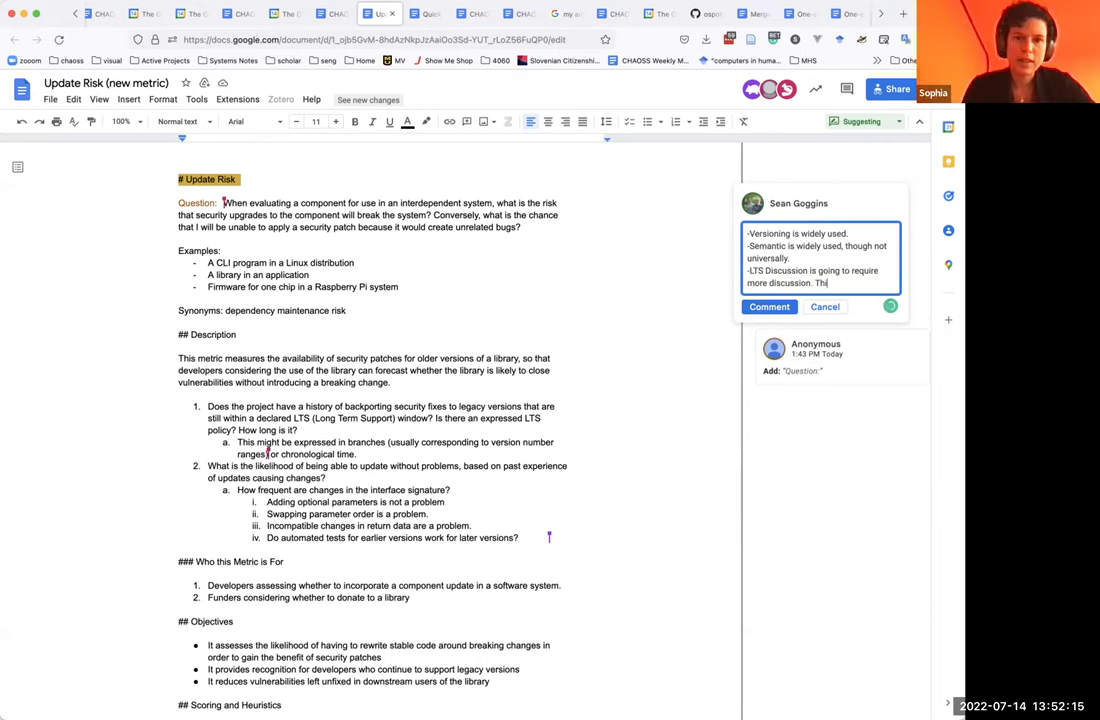
pyautogui.write('s part is copi')
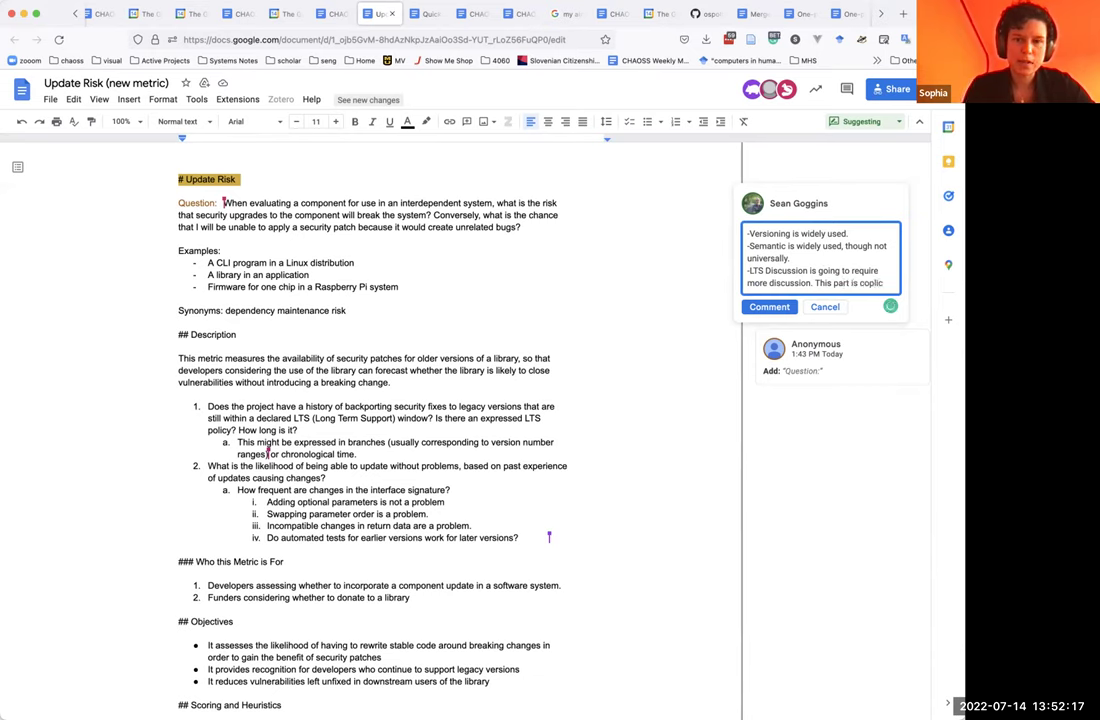
# Finish the LTS line with 'This part is complicated.' and start a new line.
pyautogui.press('BackSpace')
pyautogui.press('BackSpace')
pyautogui.write('mp')
pyautogui.write('ated.')
pyautogui.press('Return')
pyautogui.press('Return')
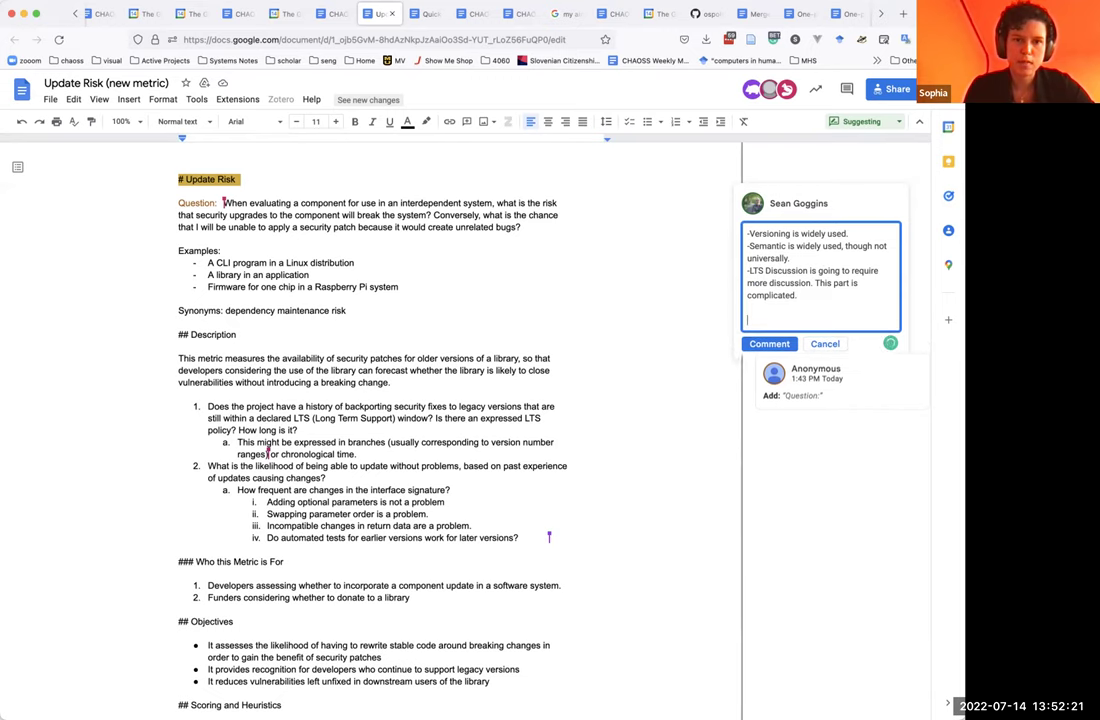
# Add the paragraph on community versus vendor support, proposing Linux Kernel measures including Red Hat maintenance.
pyautogui.write('--')
pyautogui.write('We are talking')
pyautogui.write(' about suppor')
pyautogui.write('t from the perspe')
pyautogui.write('ctive of softw')
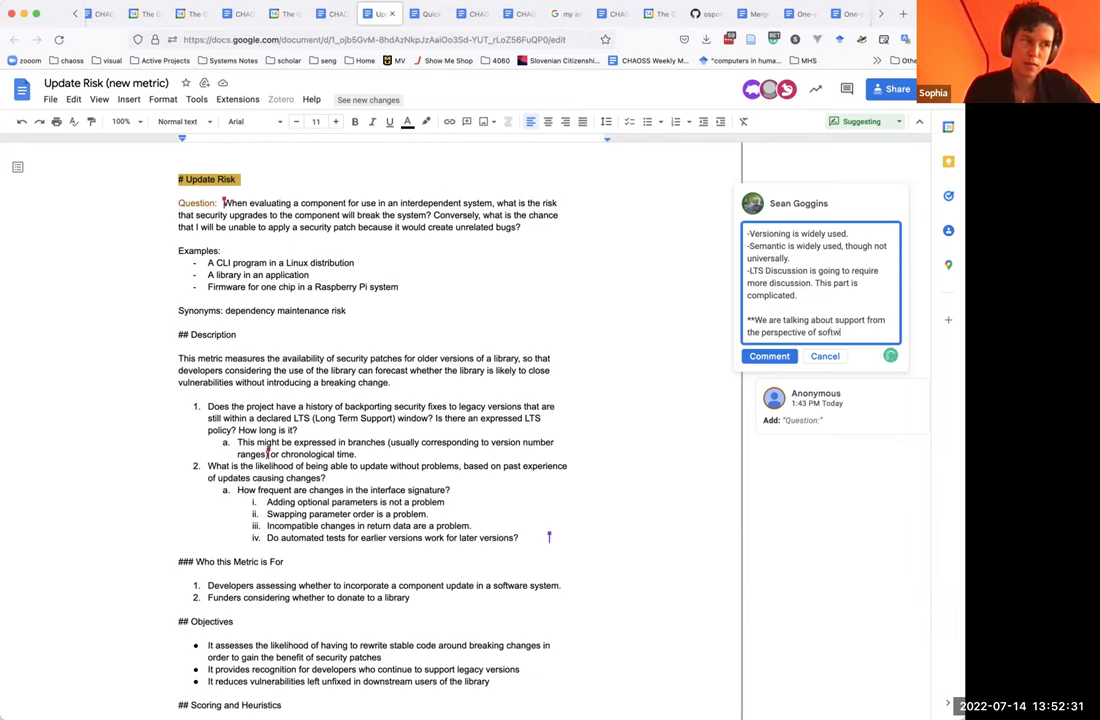
pyautogui.write('are communitiies')
pyautogui.press('BackSpace')
pyautogui.press('BackSpace')
pyautogui.press('BackSpace')
pyautogui.press('BackSpace')
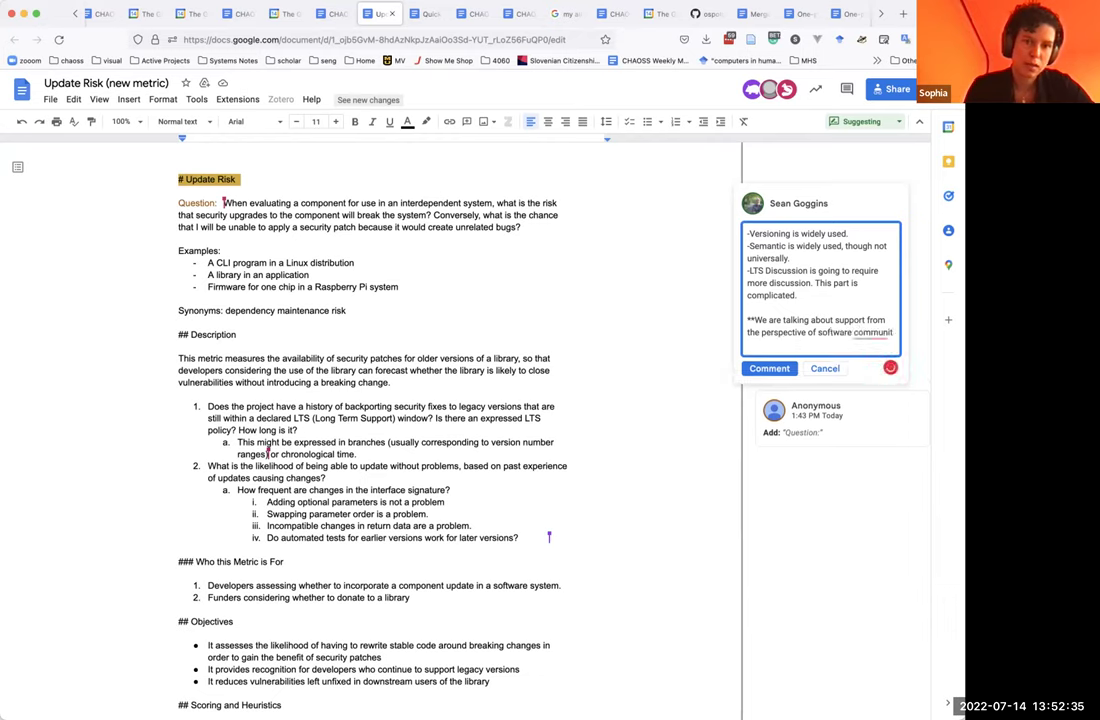
pyautogui.write('ies, there are')
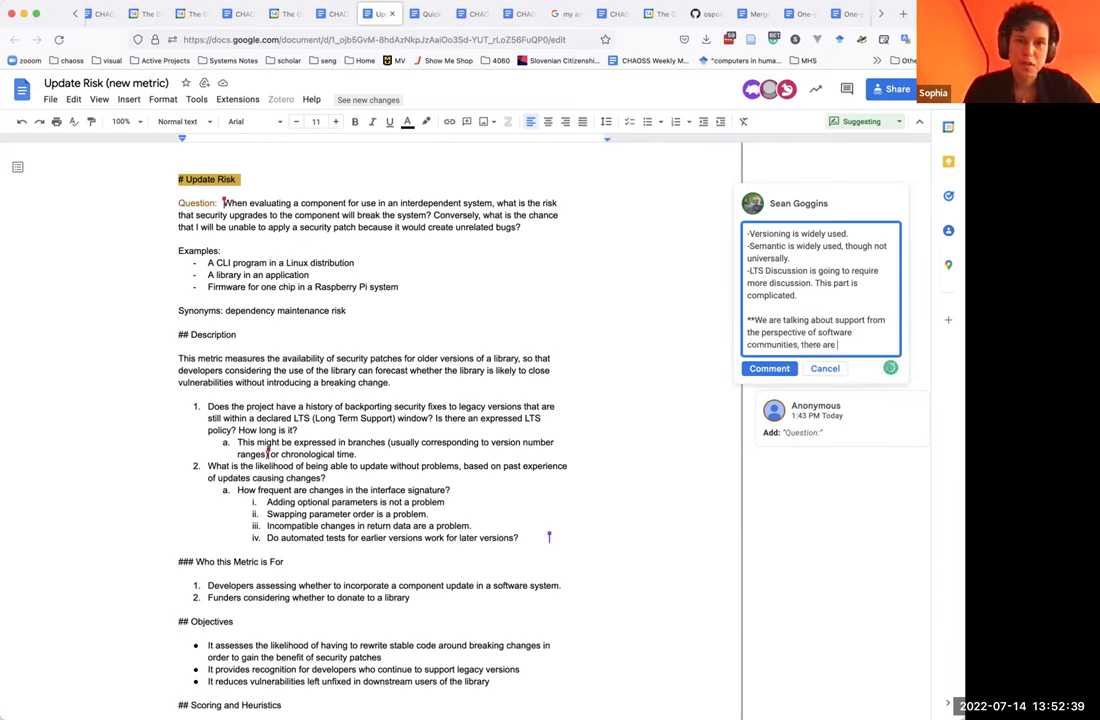
pyautogui.press('BackSpace')
pyautogui.press('BackSpace')
pyautogui.press('BackSpace')
pyautogui.press('BackSpace')
pyautogui.write('is al')
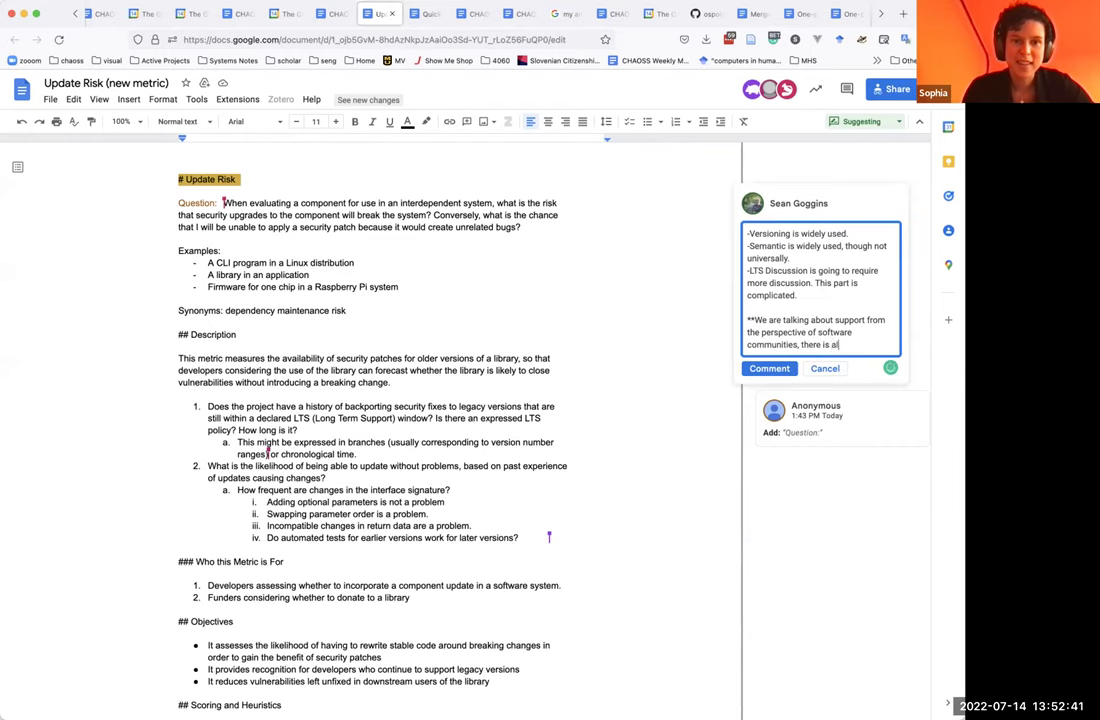
pyautogui.write('so the consideration of')
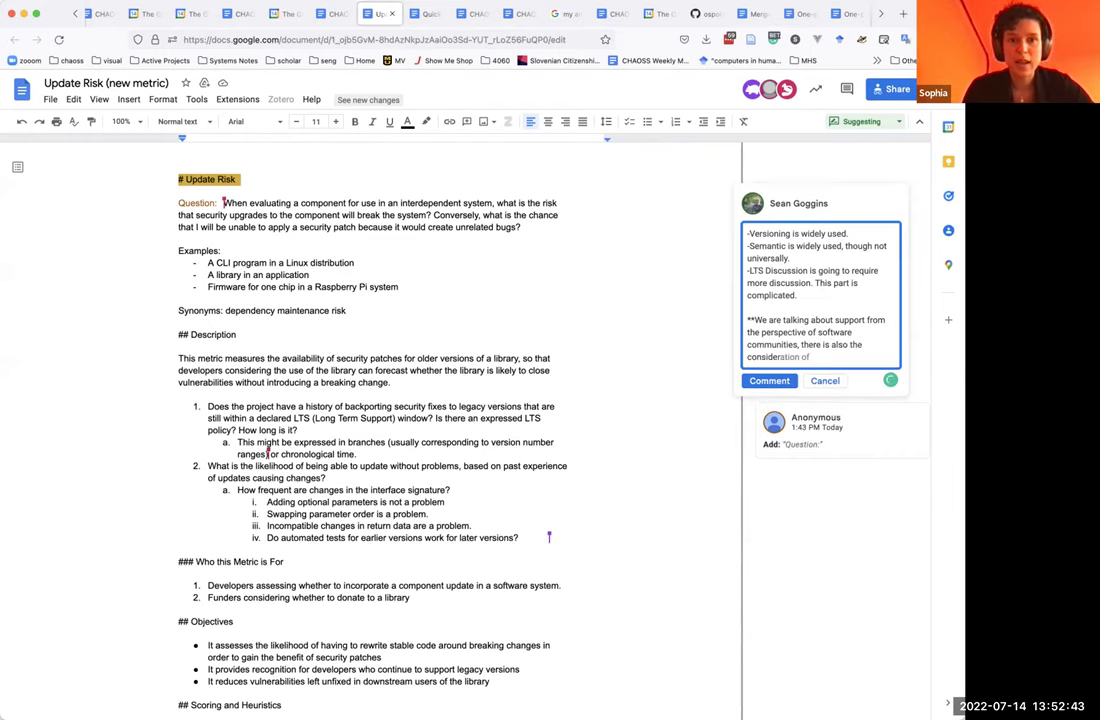
pyautogui.write(' whether')
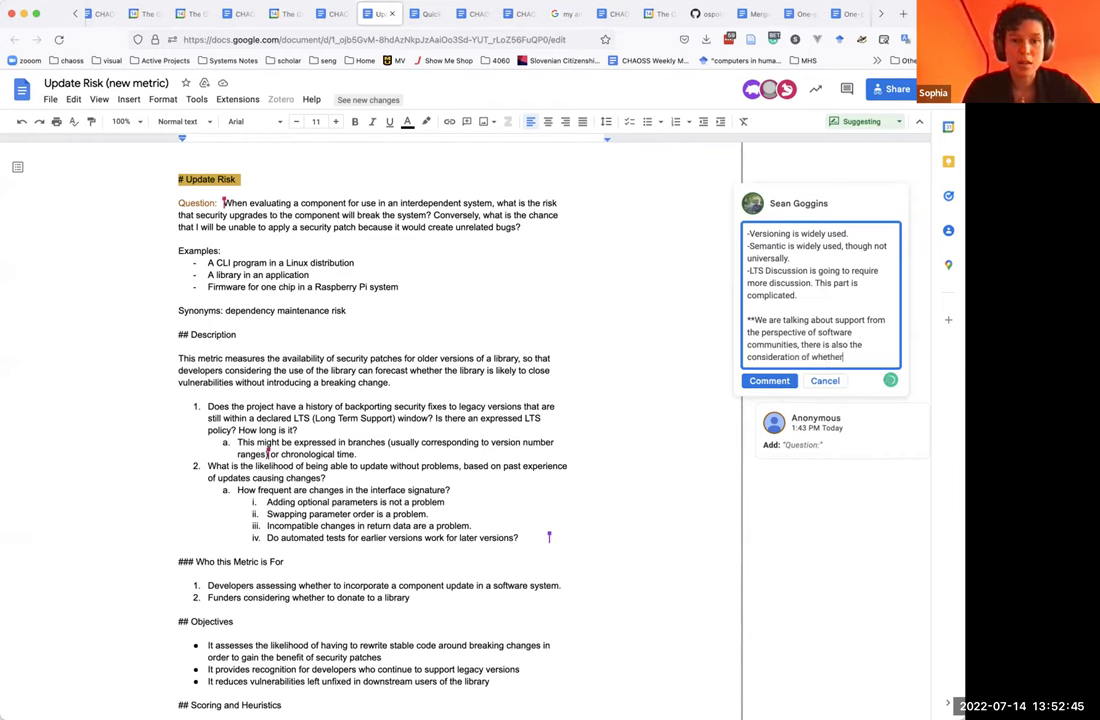
pyautogui.write(' or not there is a vendor behind a project that will be maintaining ')
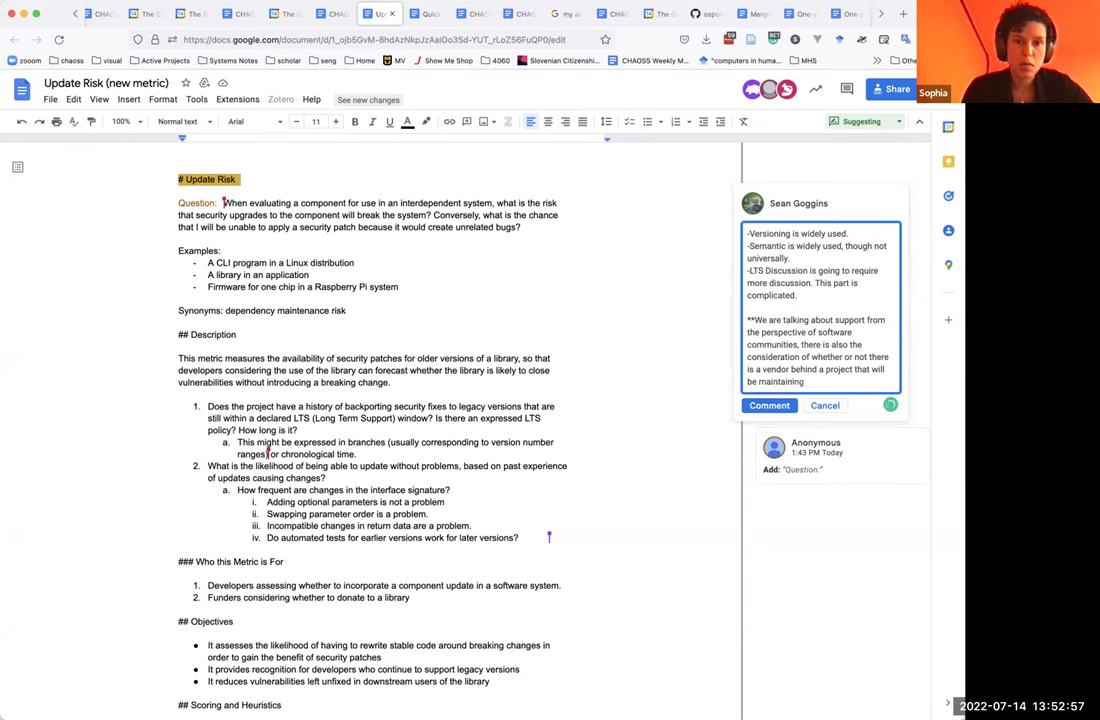
pyautogui.write('security patches, at least, ')
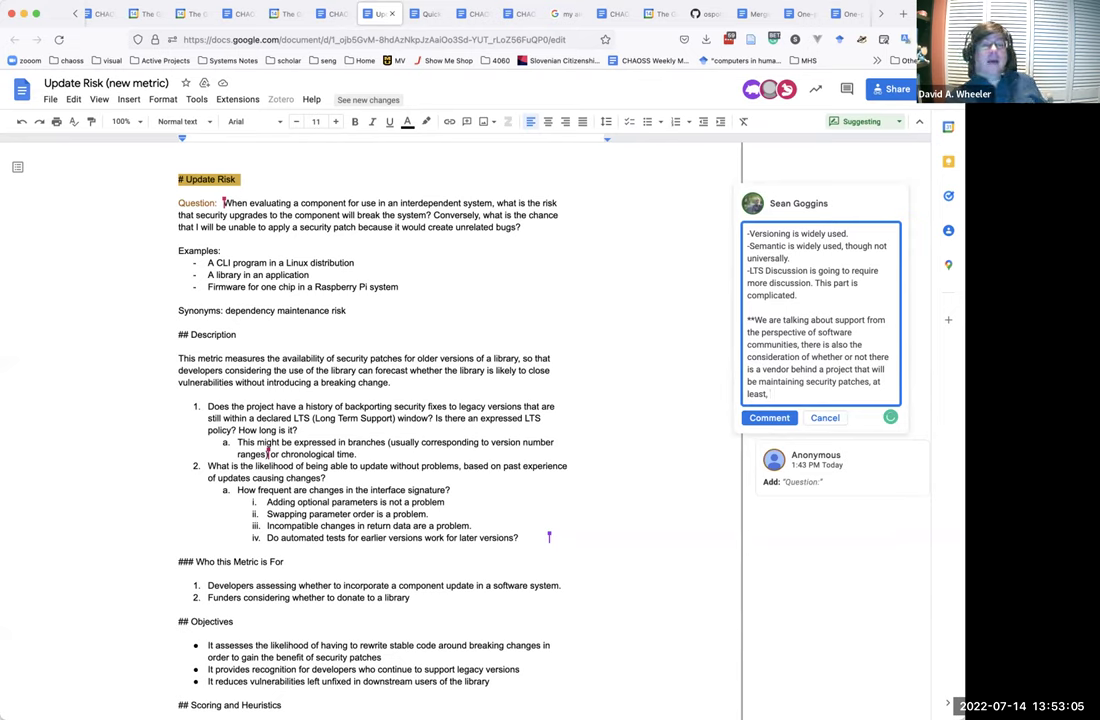
pyautogui.write('for lon')
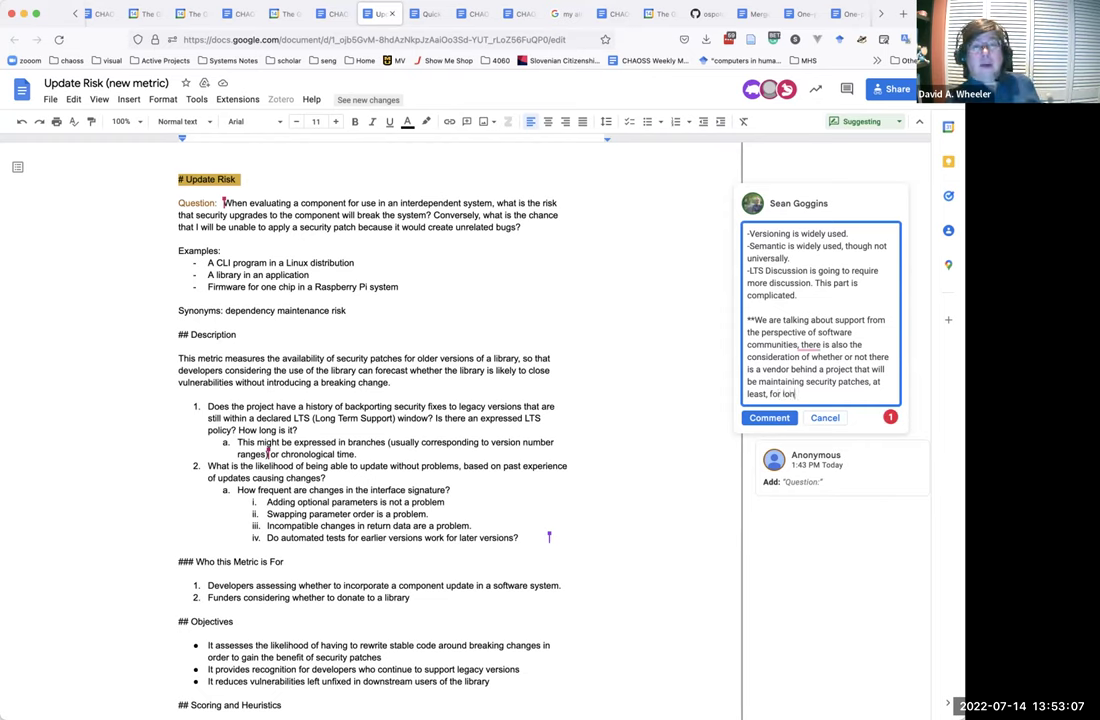
pyautogui.write('ger period of')
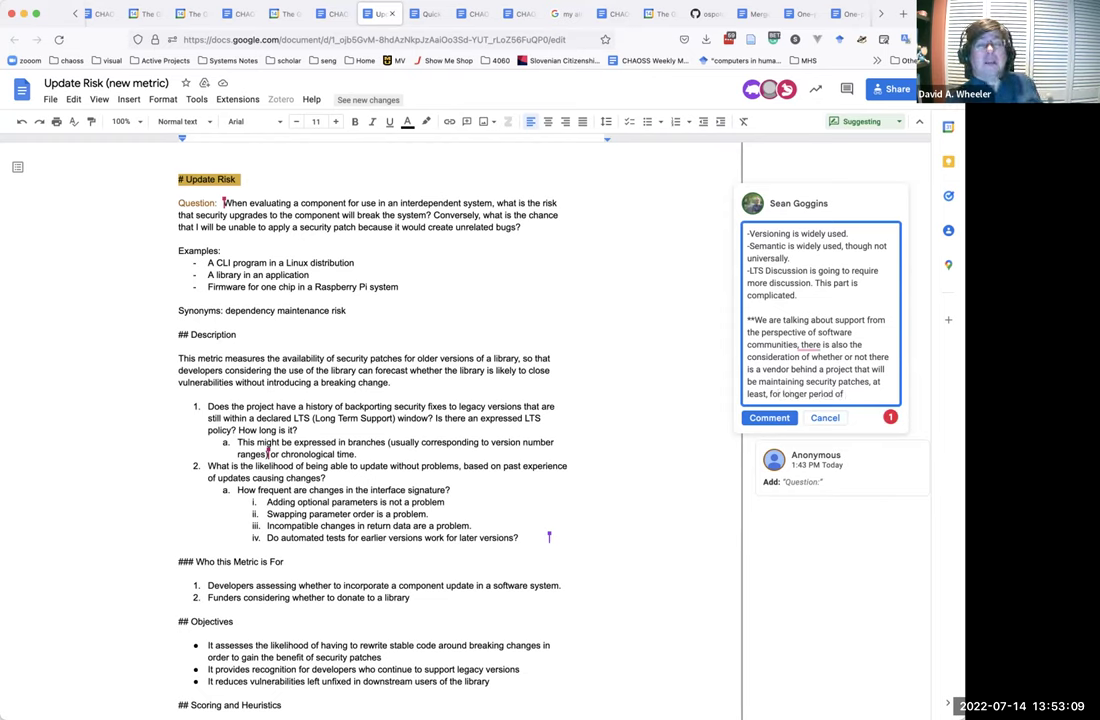
pyautogui.press('BackSpace')
pyautogui.press('BackSpace')
pyautogui.write('s of time')
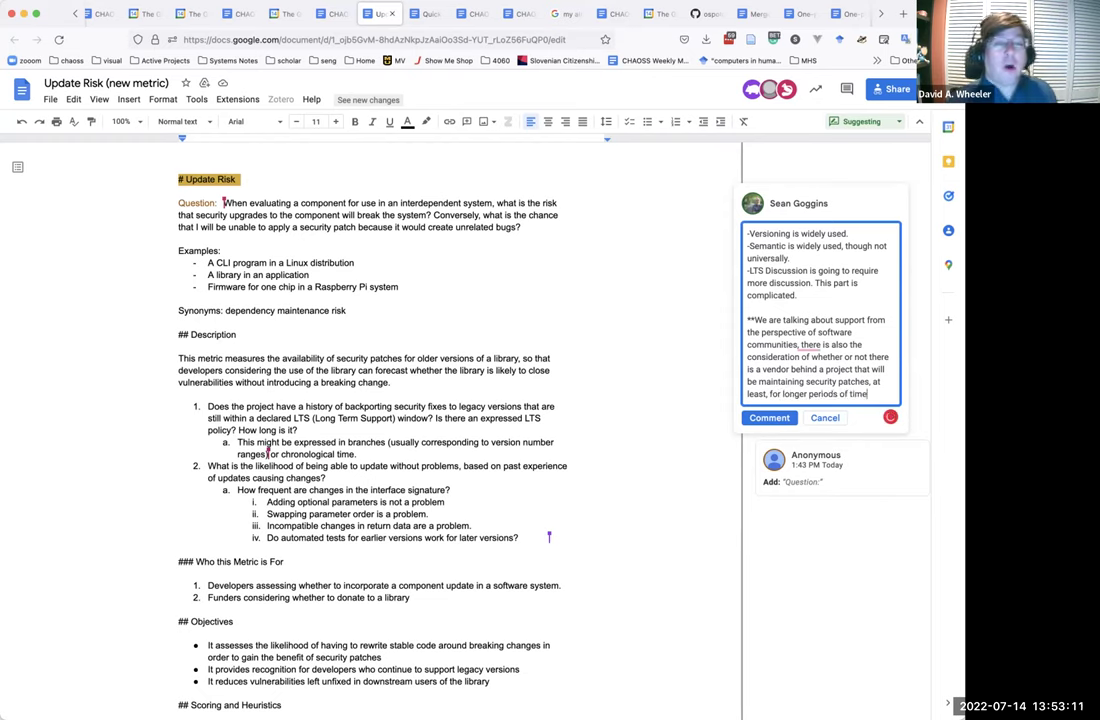
pyautogui.write('. ***')
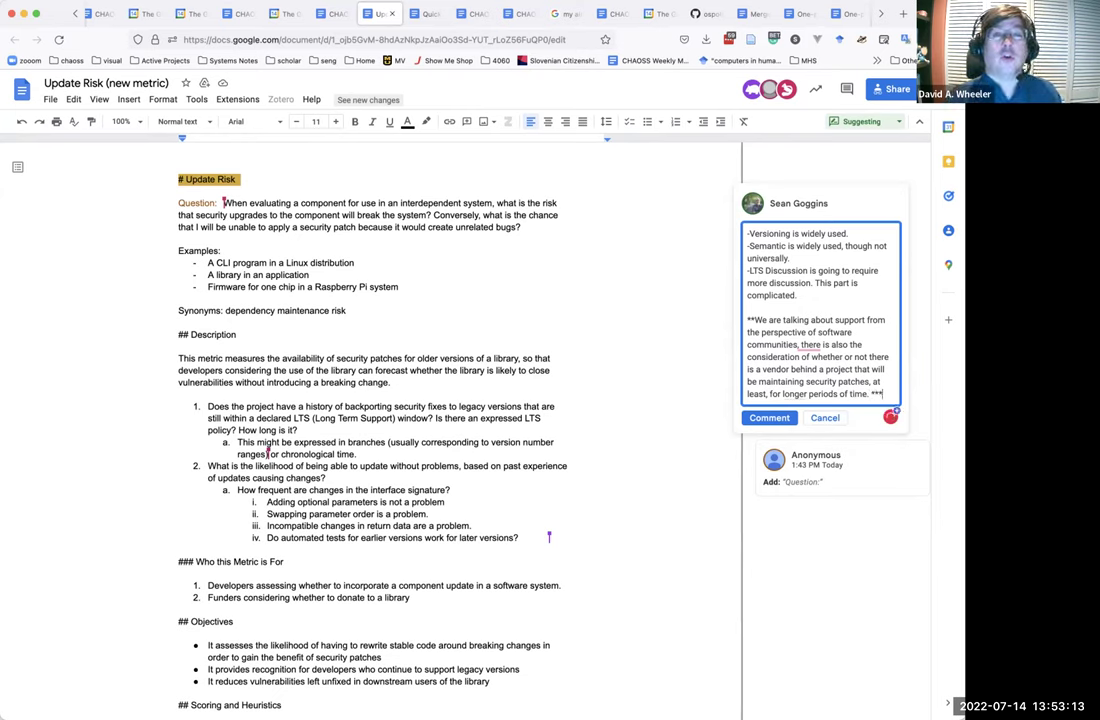
pyautogui.write('Is it ok to')
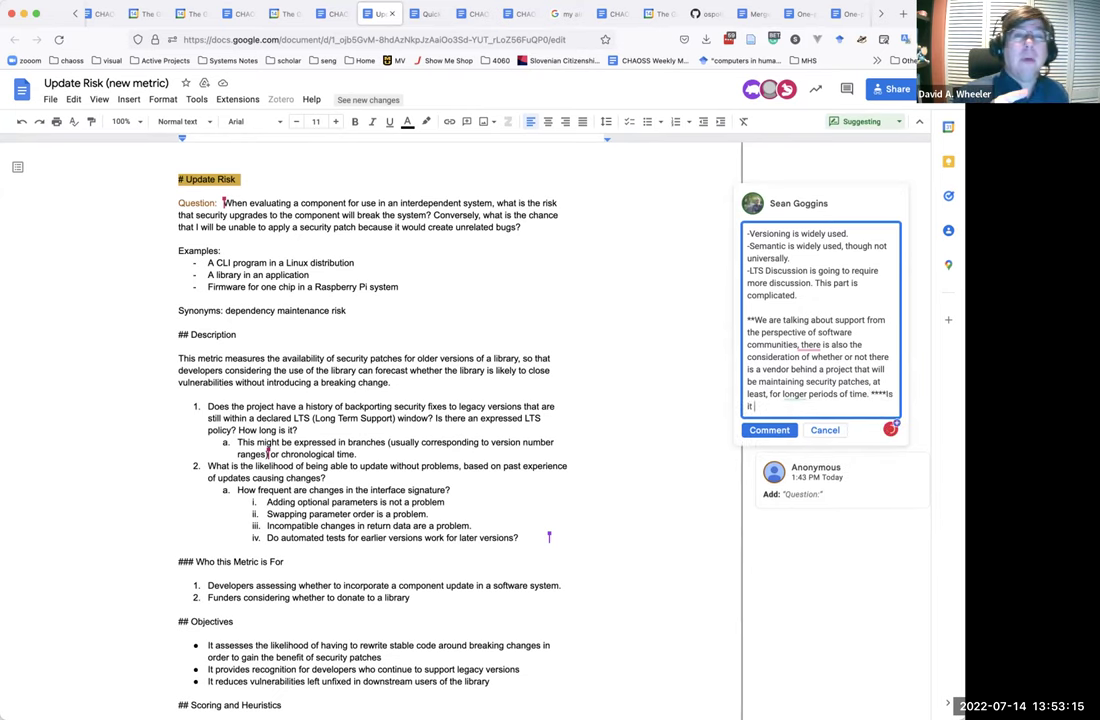
pyautogui.write(' have a measure, we should')
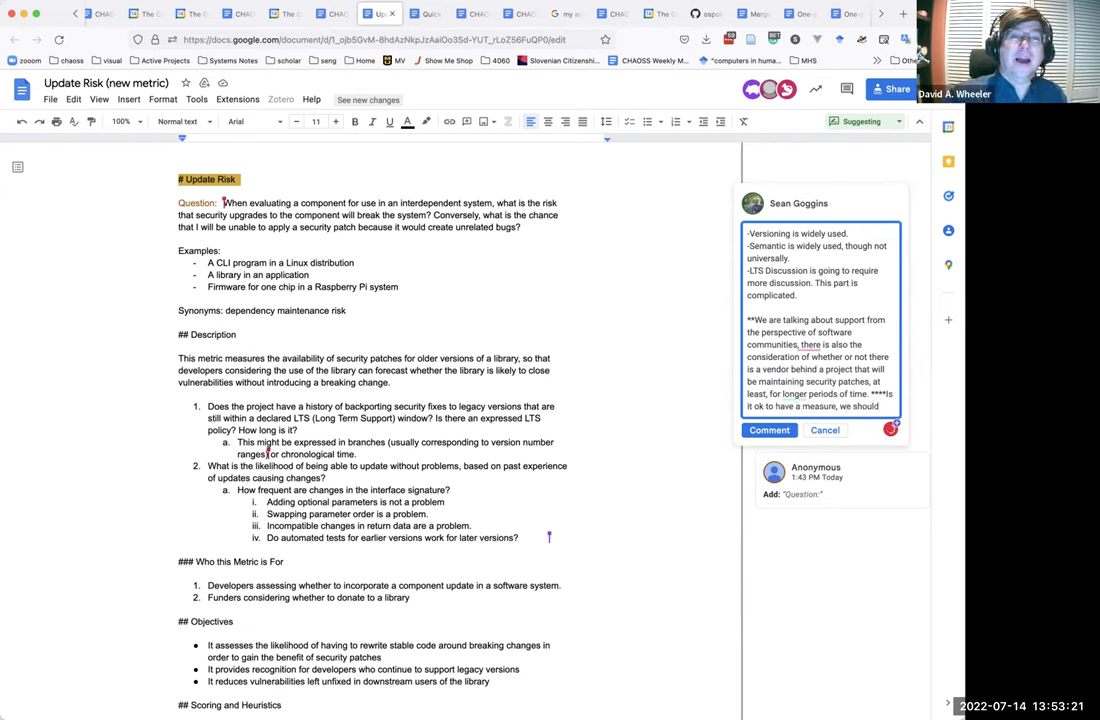
pyautogui.press('BackSpace')
pyautogui.press('BackSpace')
pyautogui.press('BackSpace')
pyautogui.press('BackSpace')
pyautogui.press('BackSpace')
pyautogui.press('BackSpace')
pyautogui.press('BackSpace')
pyautogui.press('BackSpace')
pyautogui.press('BackSpace')
pyautogui.press('BackSpace')
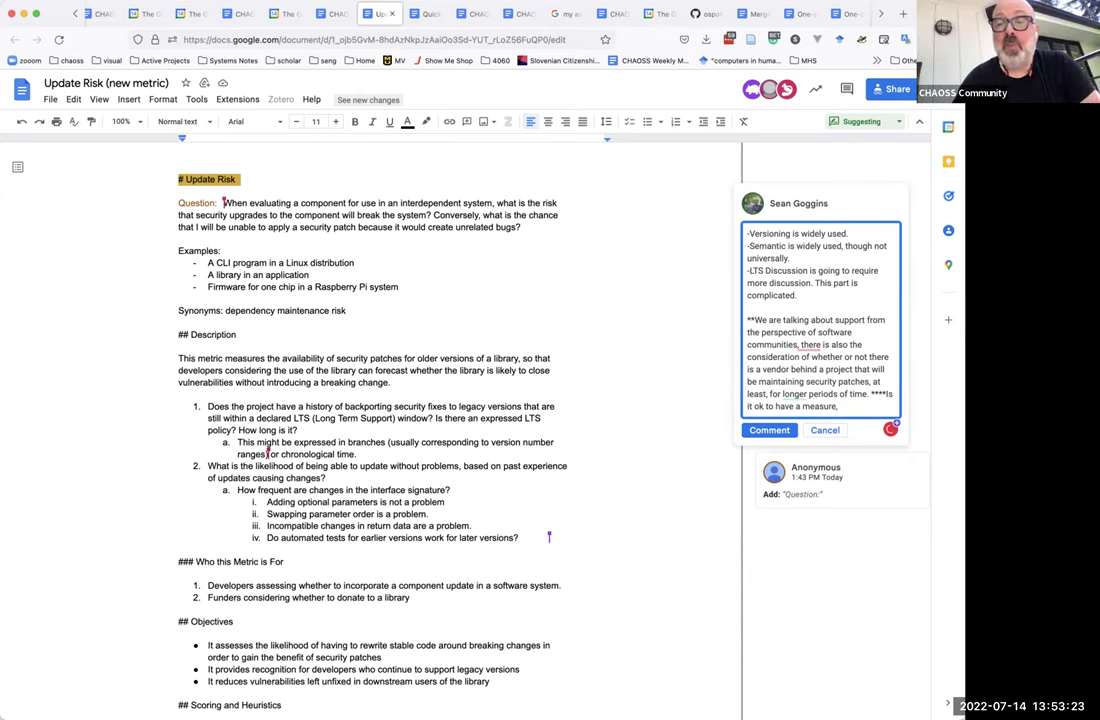
pyautogui.write('BUT, we sho')
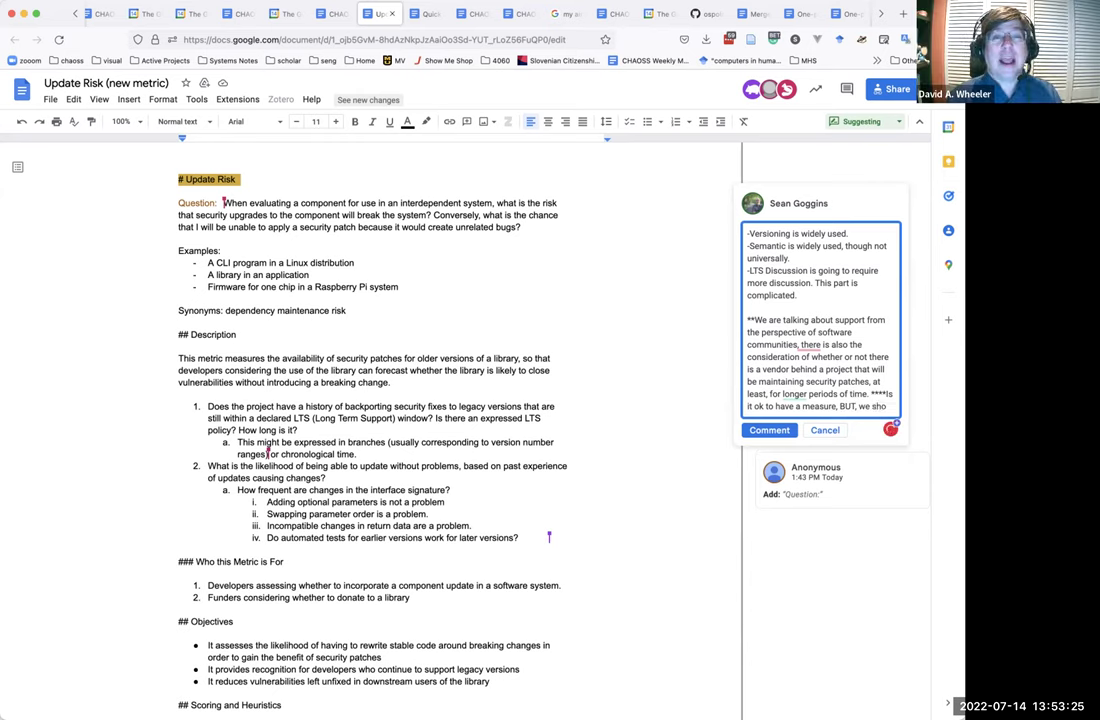
pyautogui.write('uld have a measure ')
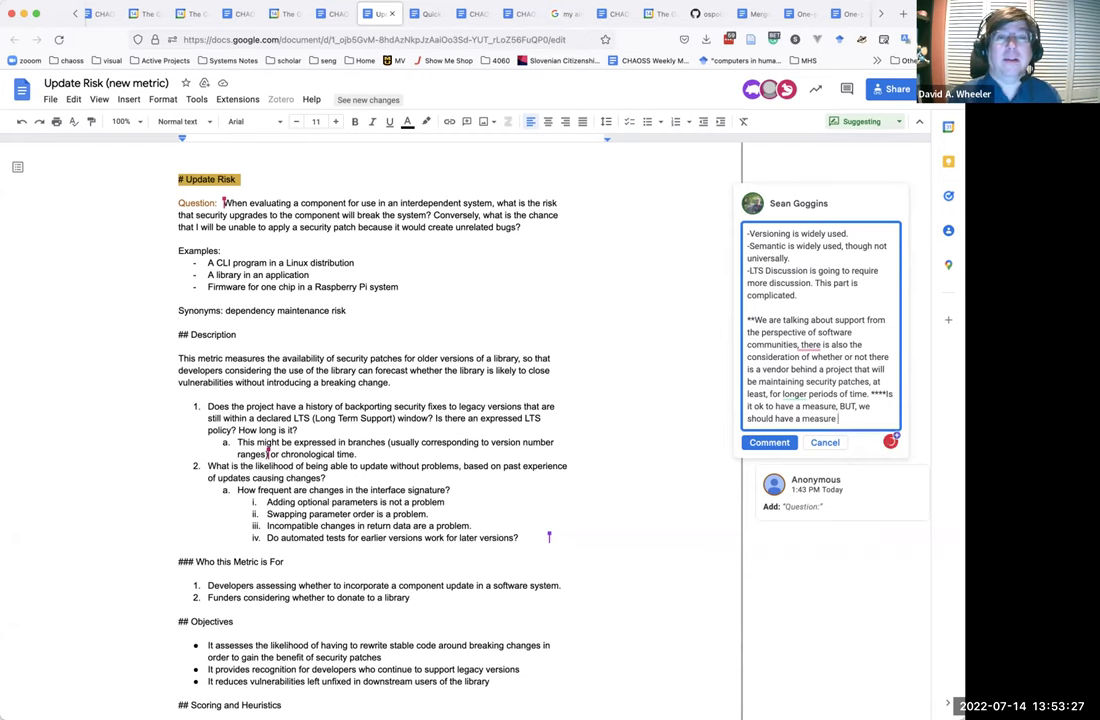
pyautogui.write("of '")
pyautogui.write('the Li')
pyautogui.write('nux Kerna')
pyautogui.write('l" as maintaine')
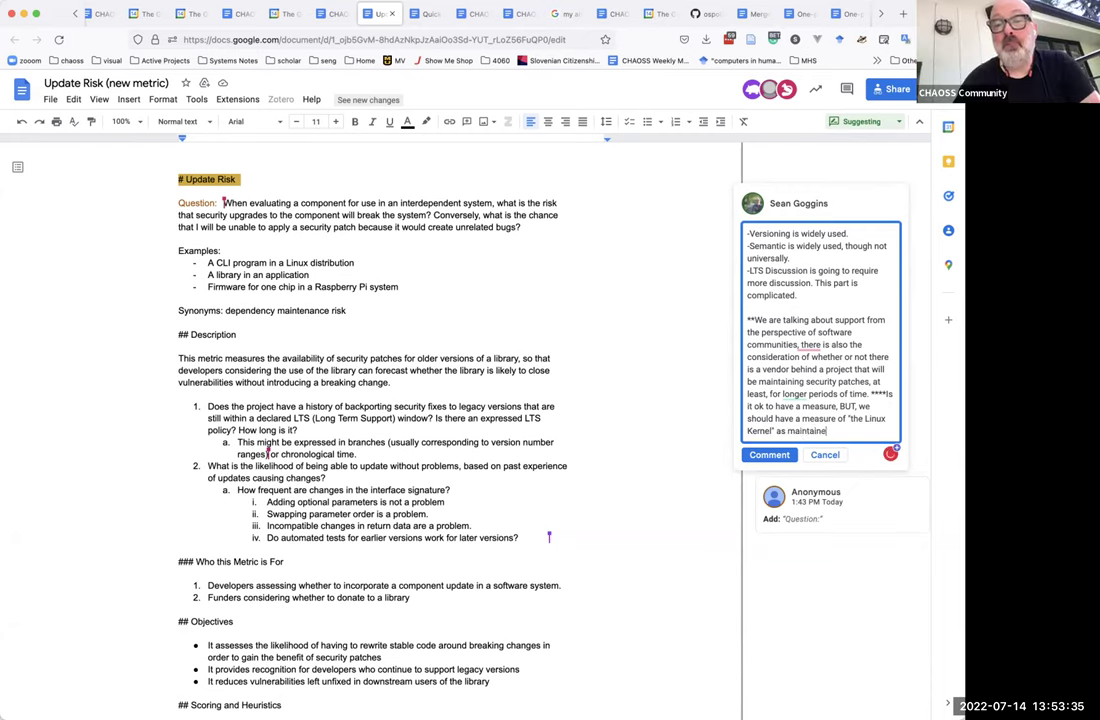
pyautogui.write('d by the ')
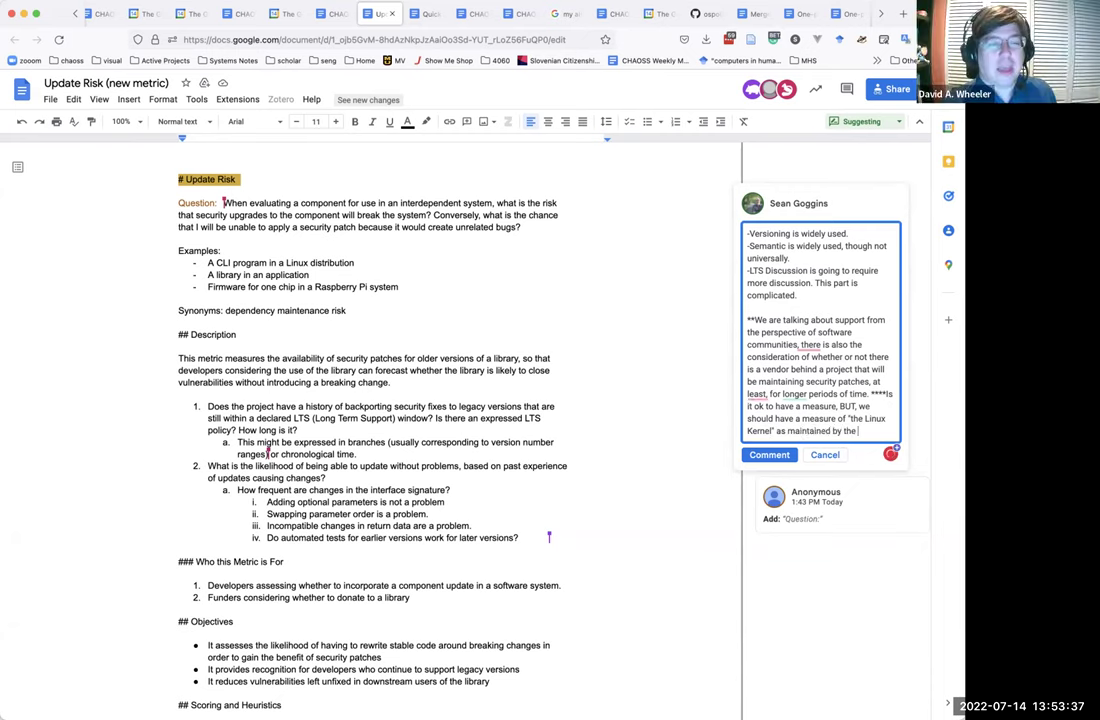
pyautogui.write('project, and ')
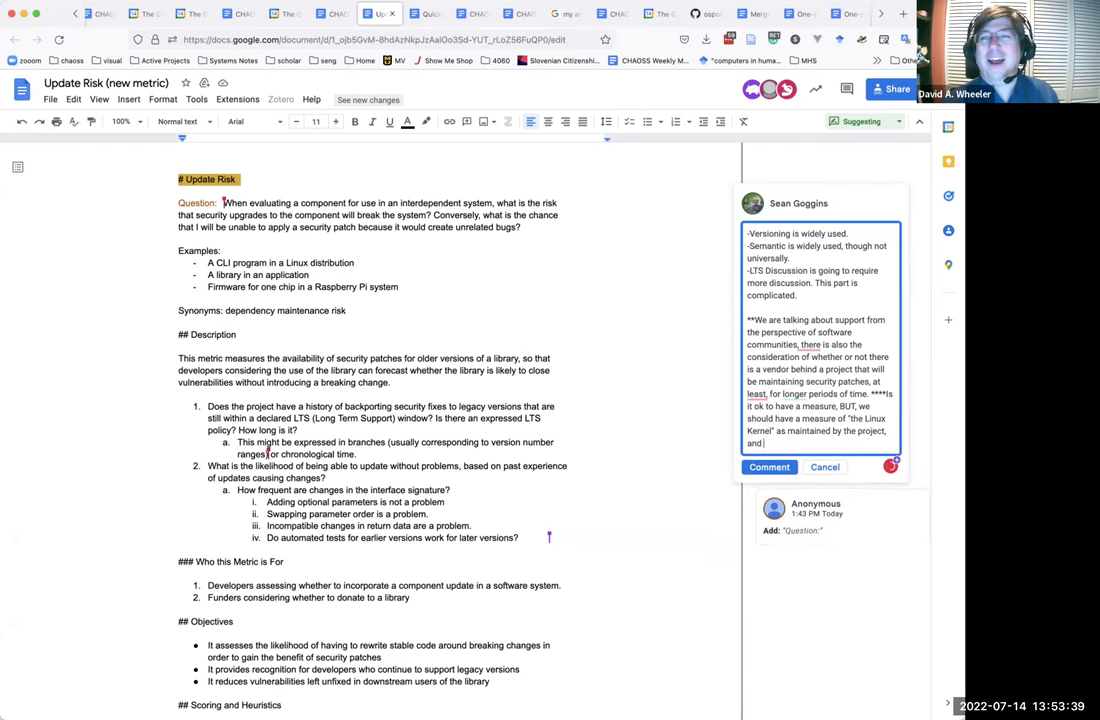
pyautogui.write('"the')
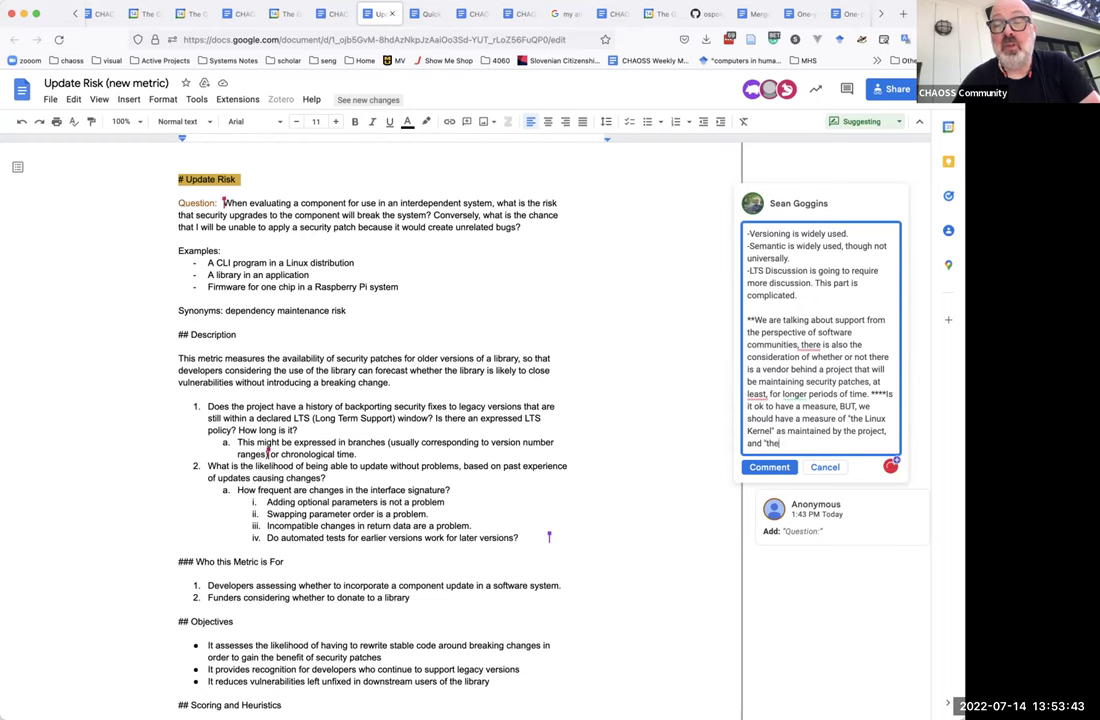
pyautogui.write(' Lin')
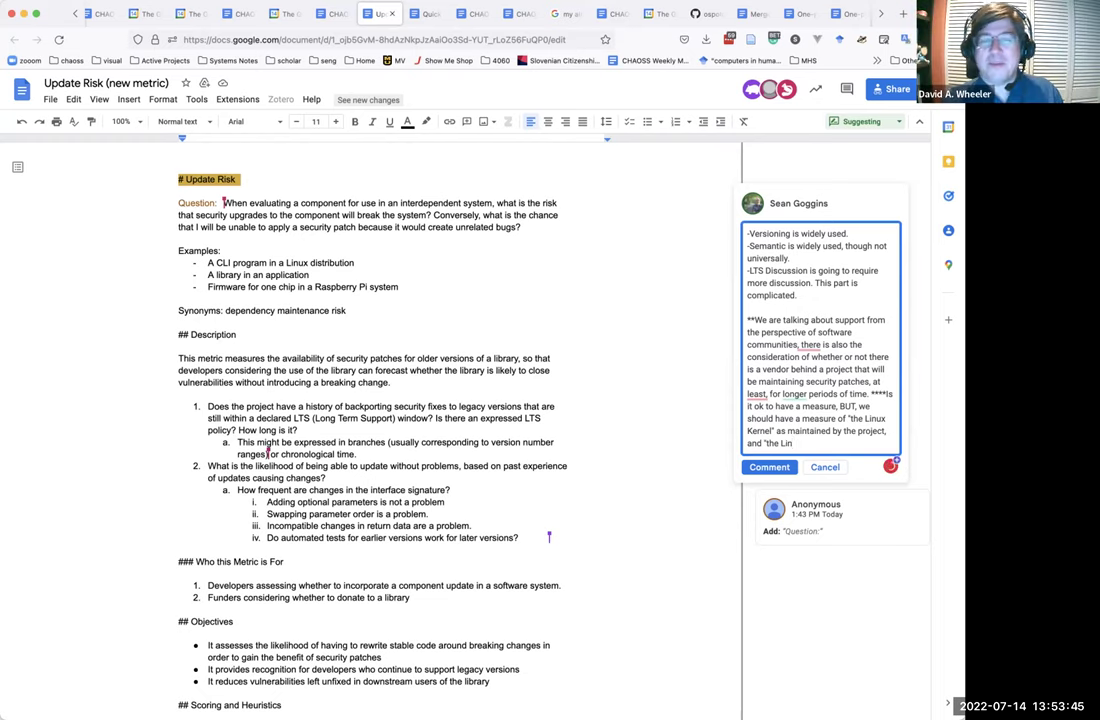
pyautogui.write('ux Kernel')
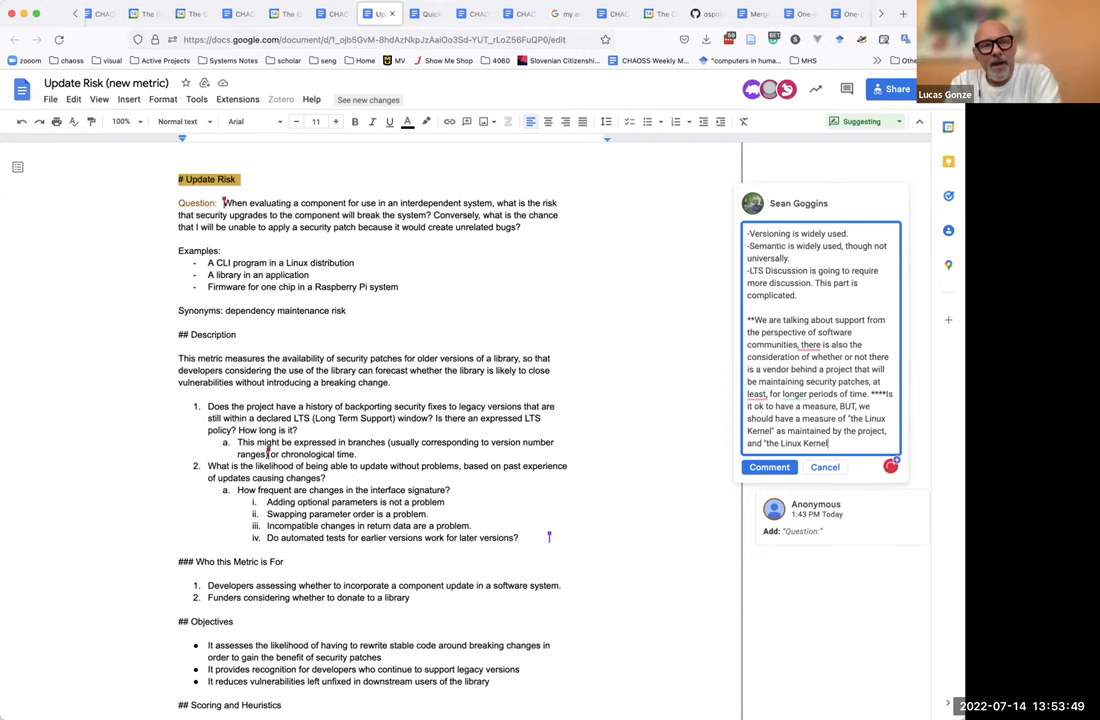
pyautogui.write('", as maintaine')
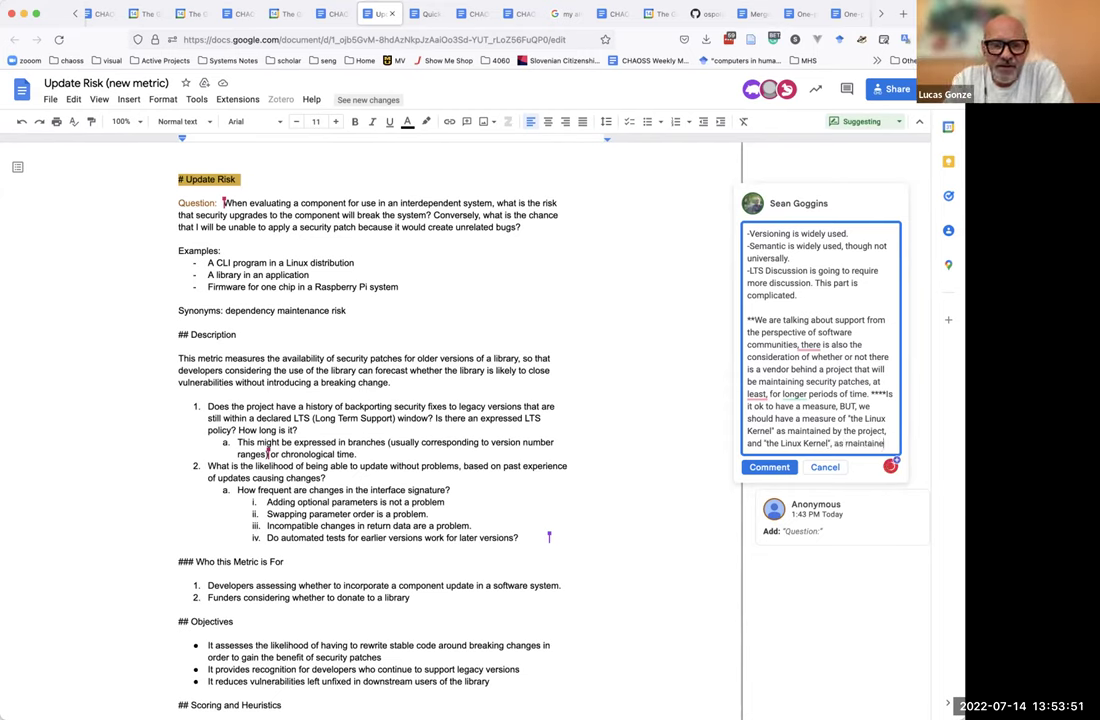
pyautogui.write('d by vendors l')
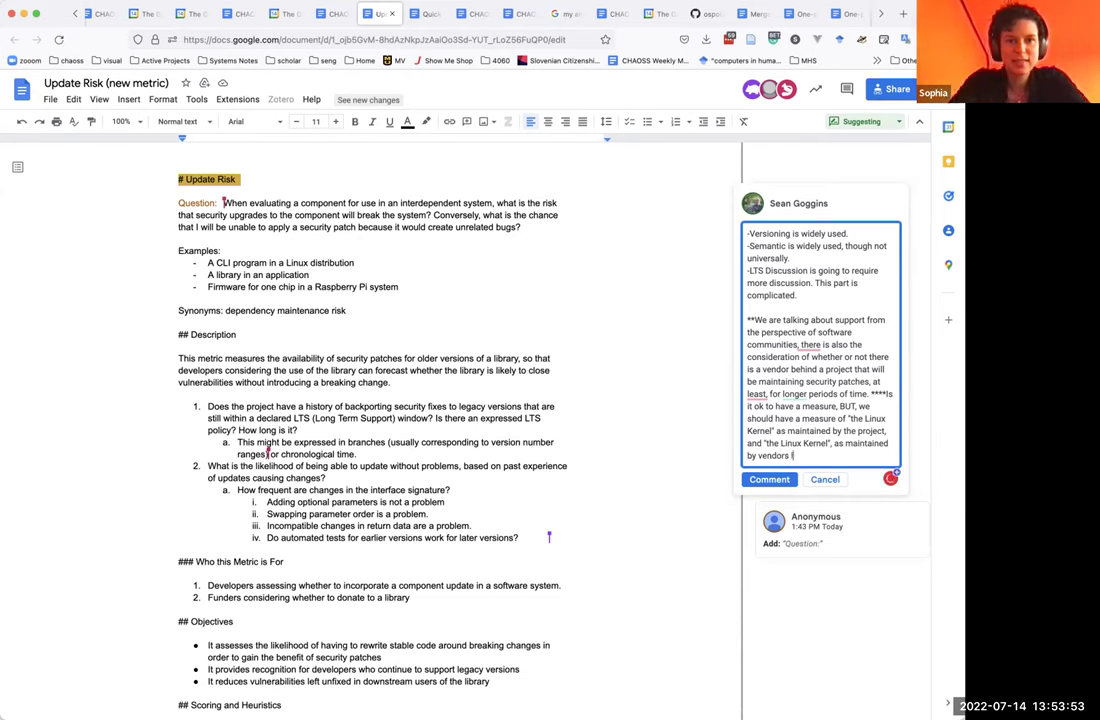
pyautogui.write('ike Red Hat.')
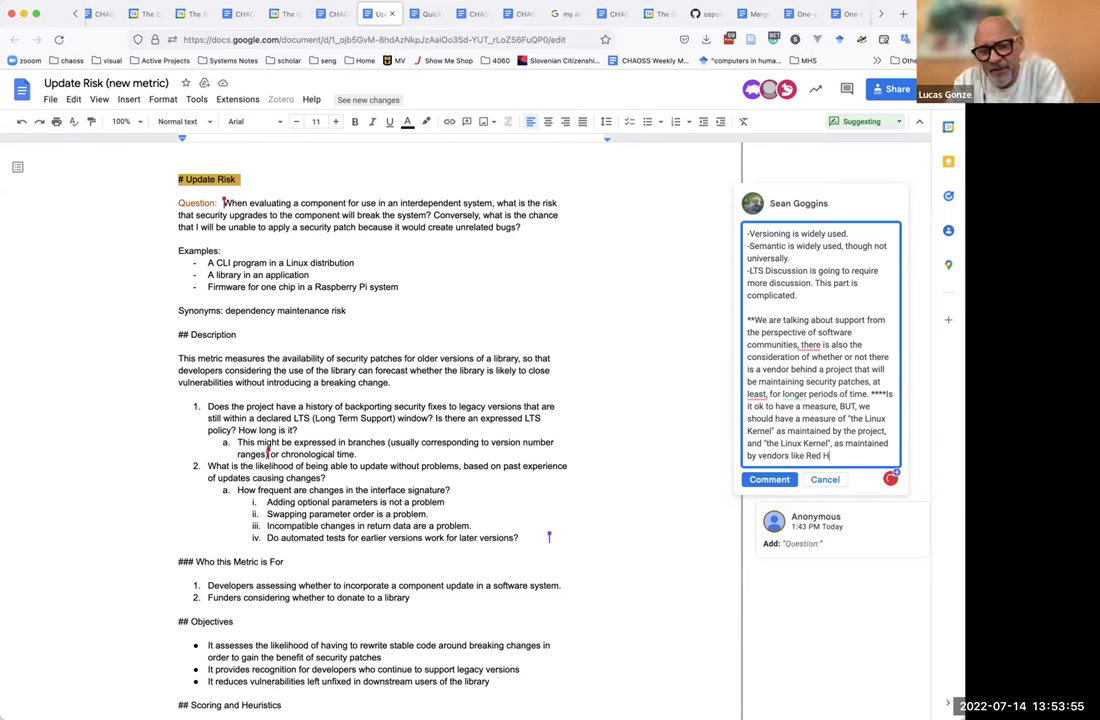
# Post the title comment, expand it, and select its vendor-support paragraph.
pyautogui.click(769, 479)
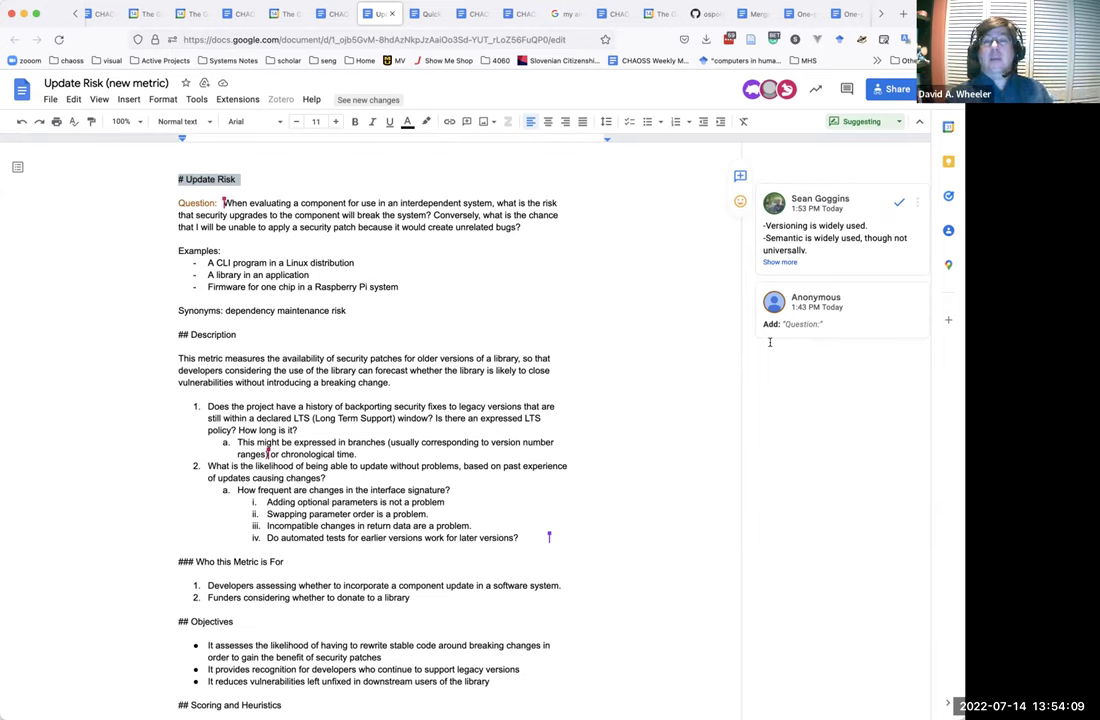
pyautogui.click(781, 265)
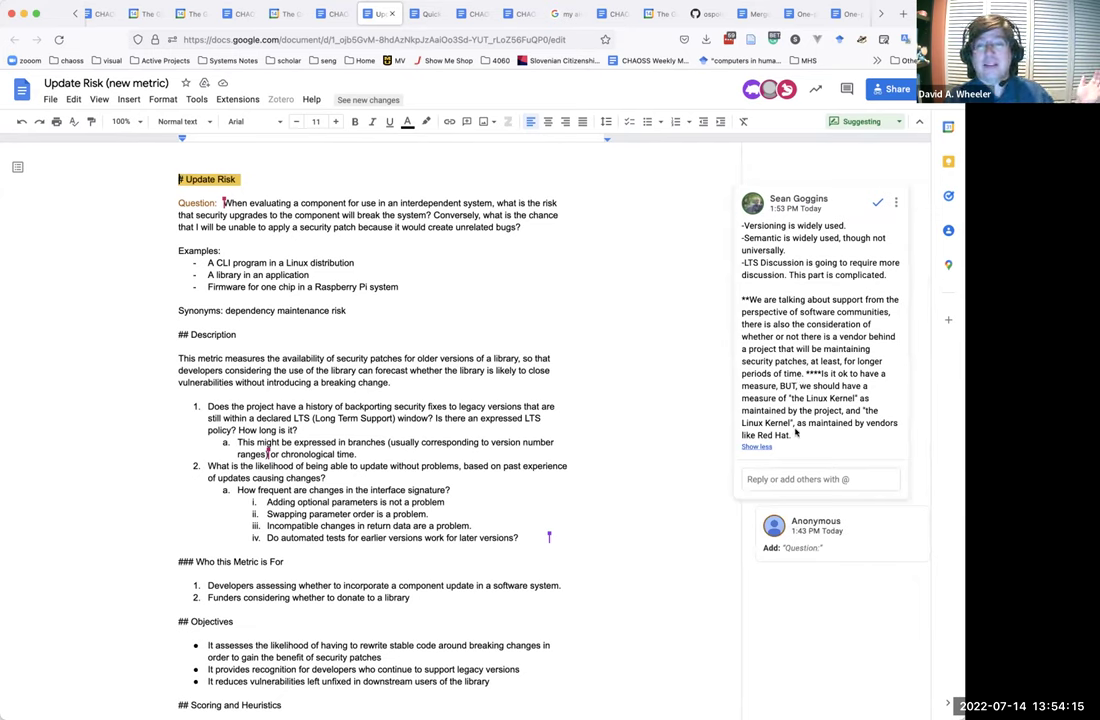
pyautogui.moveTo(791, 436); pyautogui.dragTo(736, 297)
pyautogui.hotkey('ctrl', 'c')
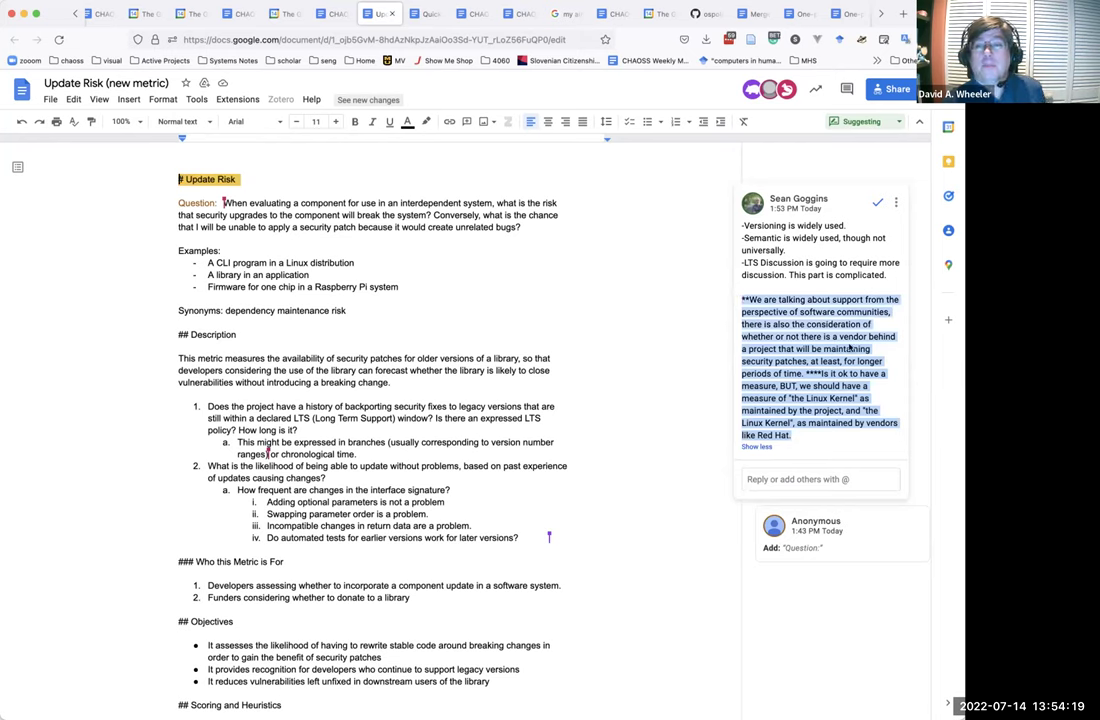
# Post the pasted vendor-support paragraph as a separate comment, then select the document URL.
pyautogui.click(814, 477)
pyautogui.hotkey('ctrl', 'v')
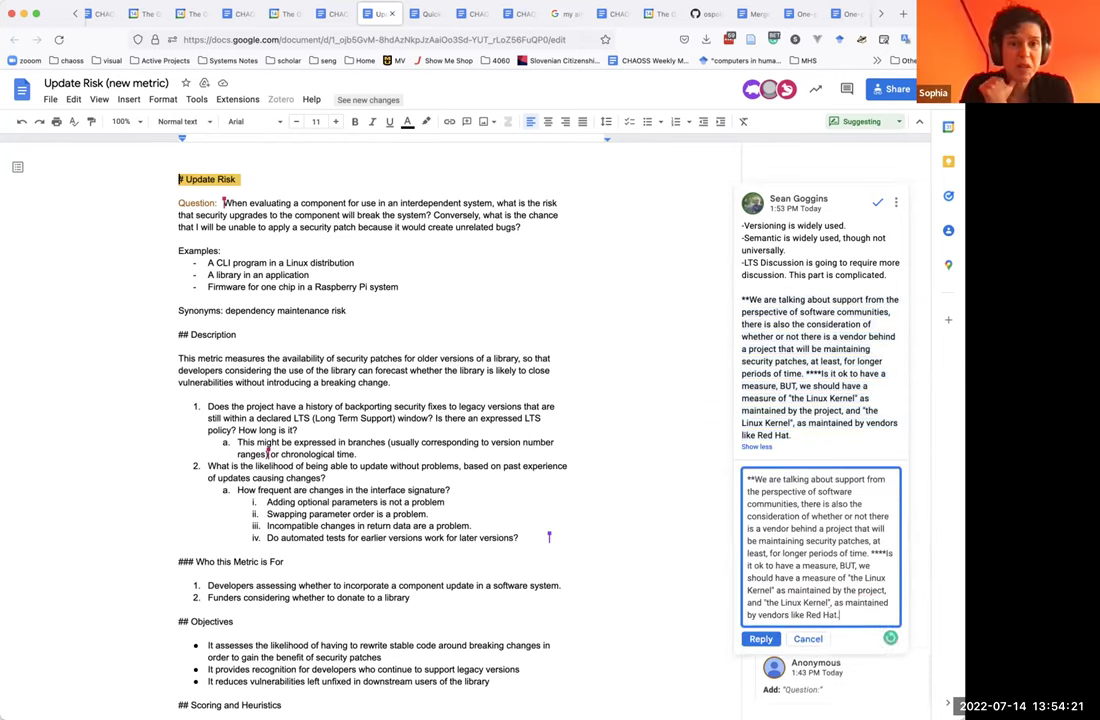
pyautogui.press('Return')
pyautogui.hotkey('ctrl', 'Return')
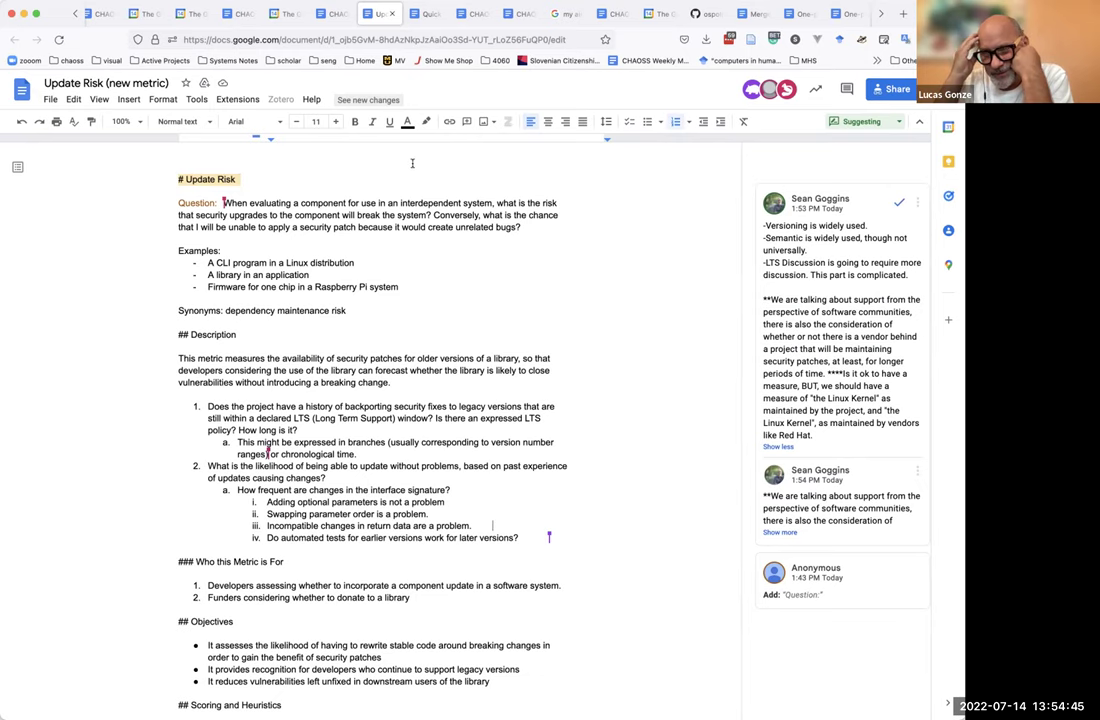
pyautogui.click(310, 39)
pyautogui.hotkey('ctrl', 'c')
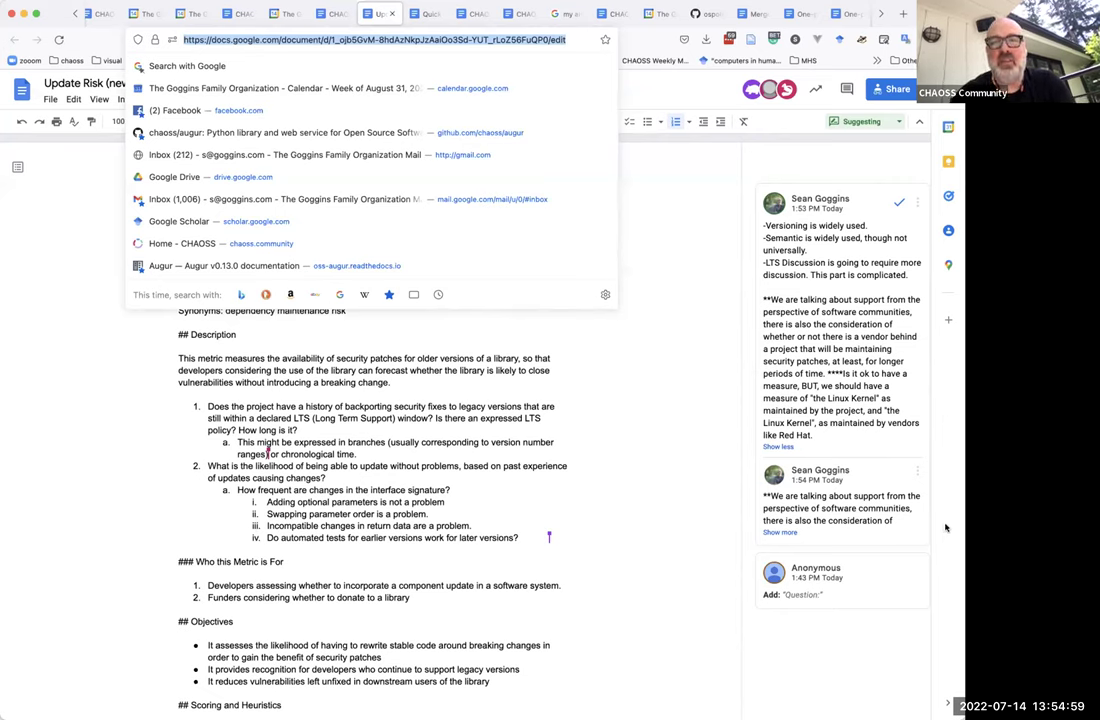
# In CHAOSS Risk WG, add 'Agenda:' above July 14, 2022 with a bullet linking the Update Risk URL.
pyautogui.click(715, 437)
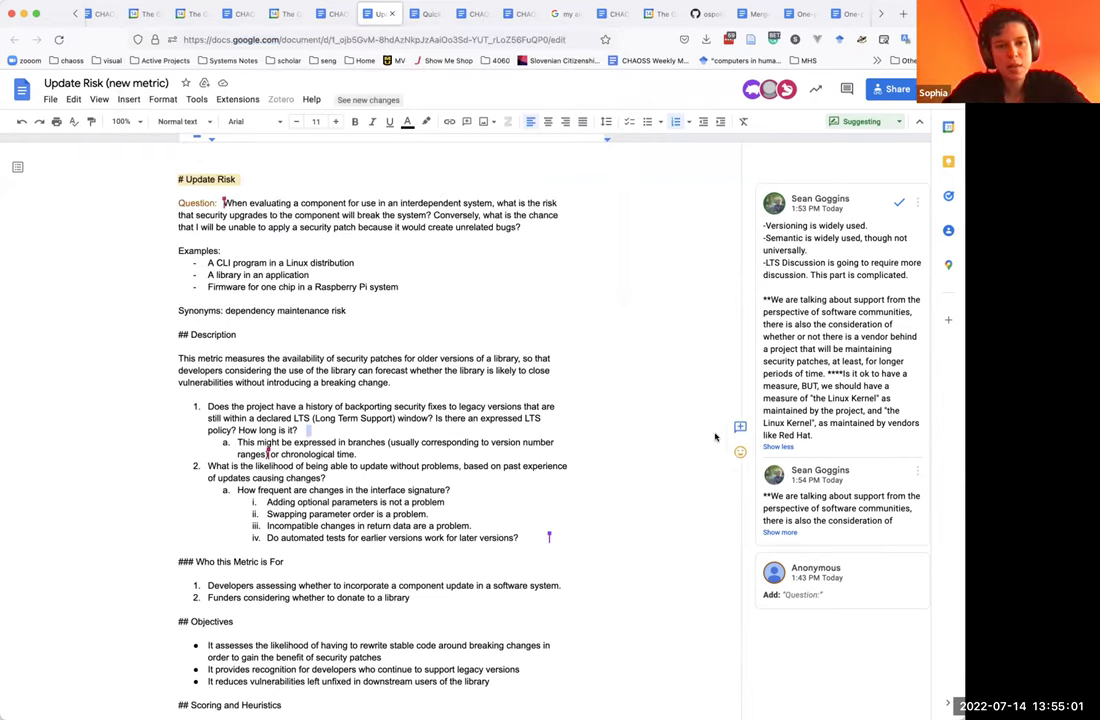
pyautogui.click(331, 15)
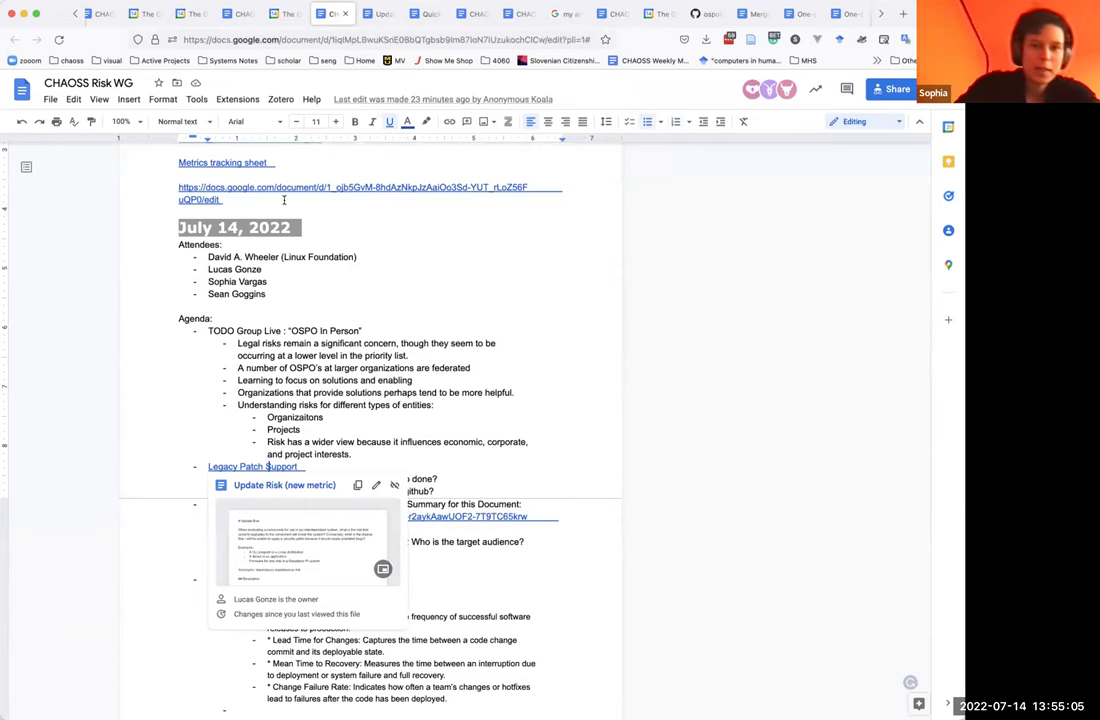
pyautogui.click(290, 208)
pyautogui.press('Return')
pyautogui.write('Agenda:')
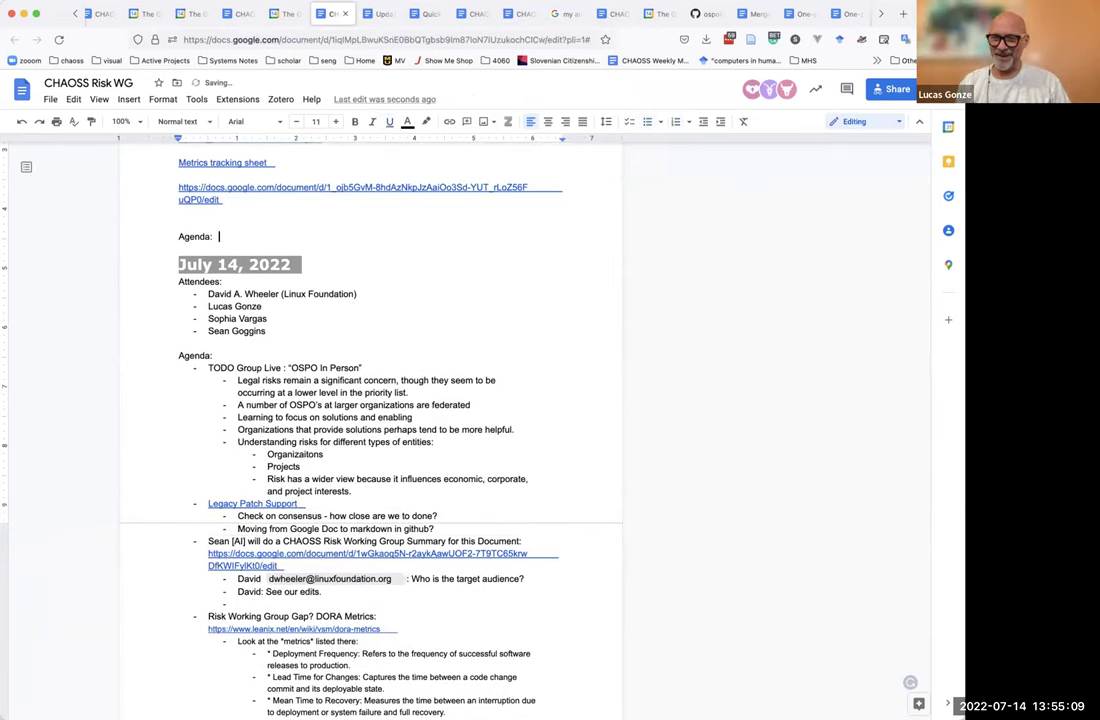
pyautogui.press('Return')
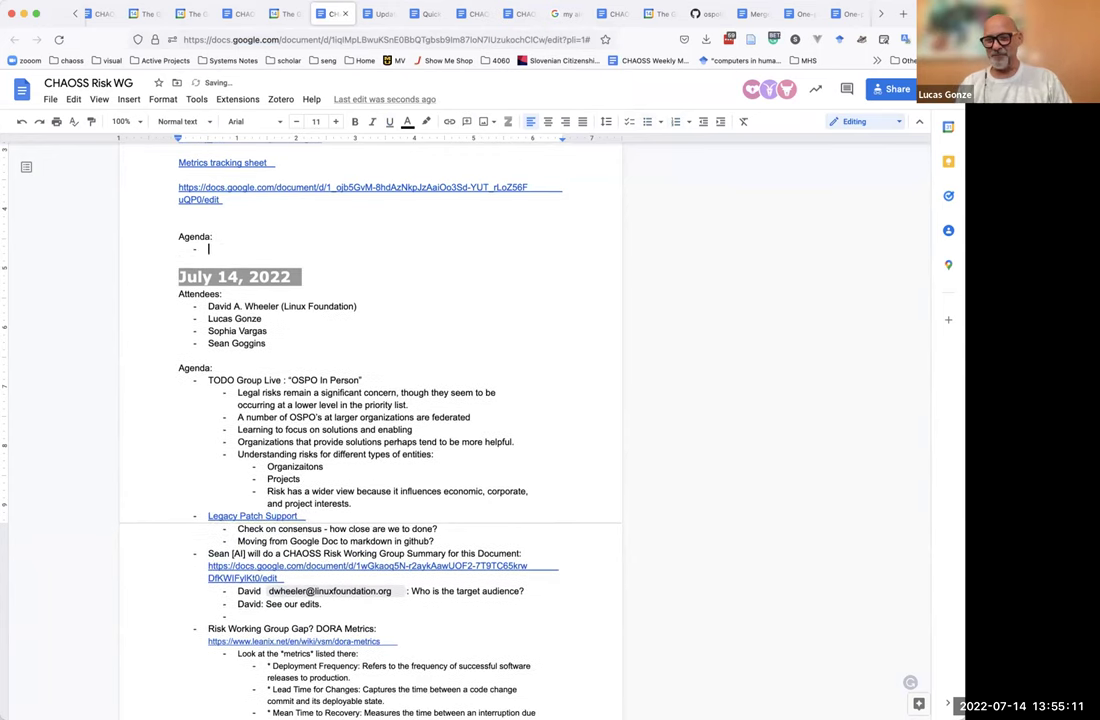
pyautogui.write('-')
pyautogui.hotkey('ctrl', 'v')
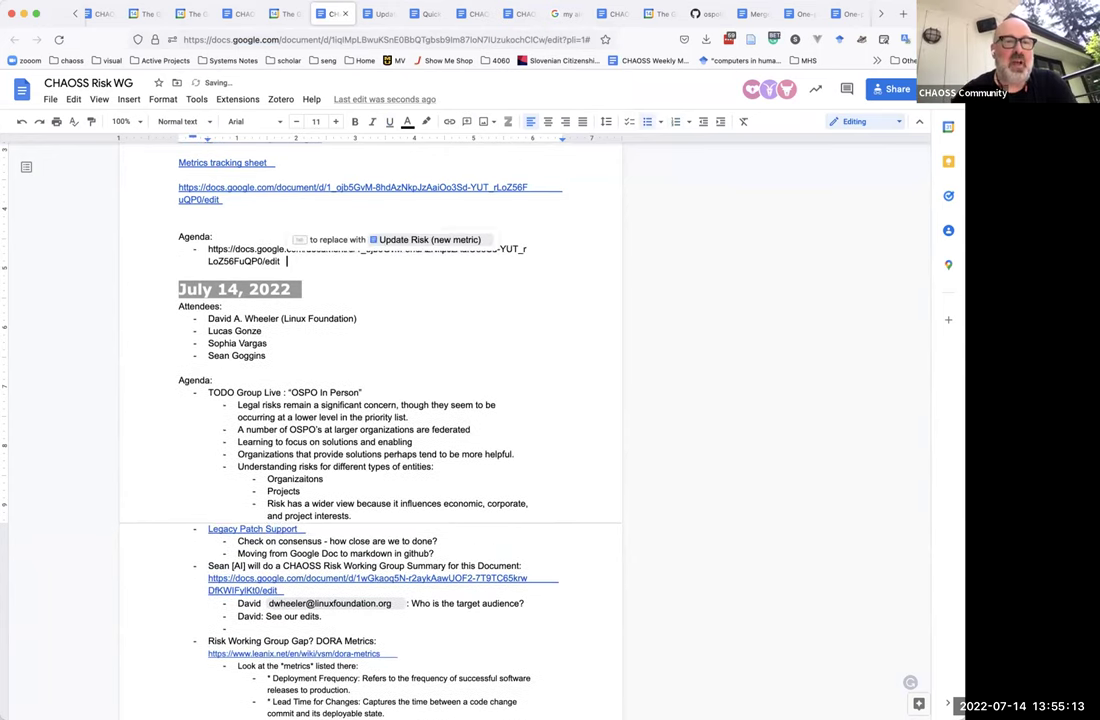
pyautogui.press('Return')
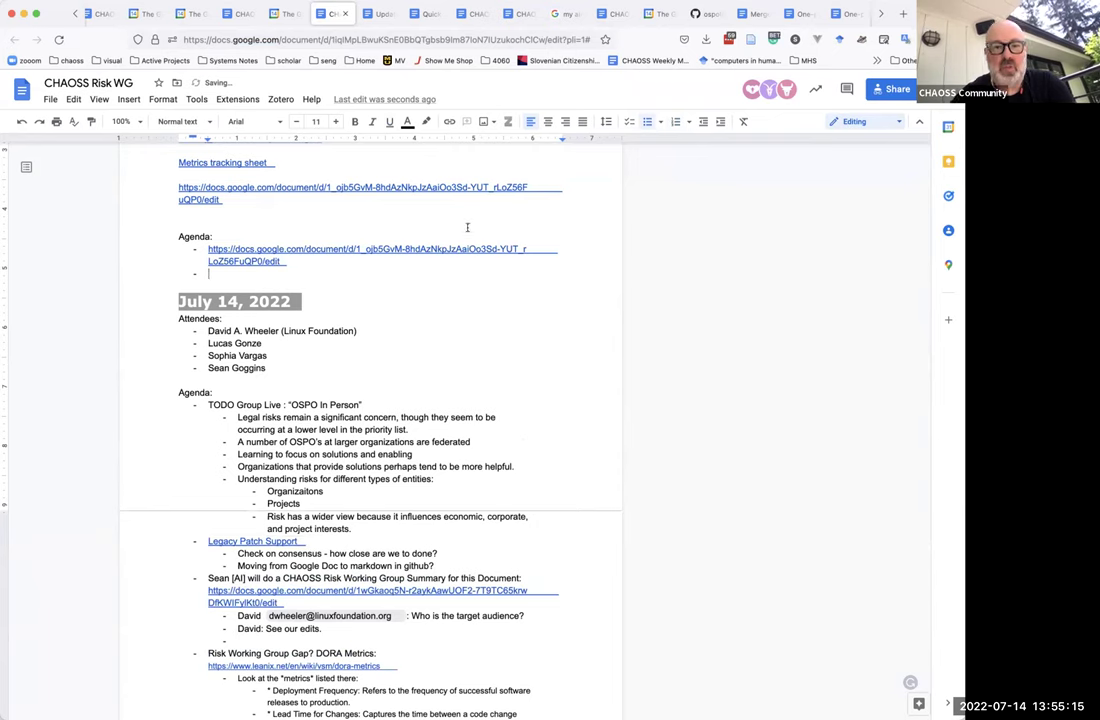